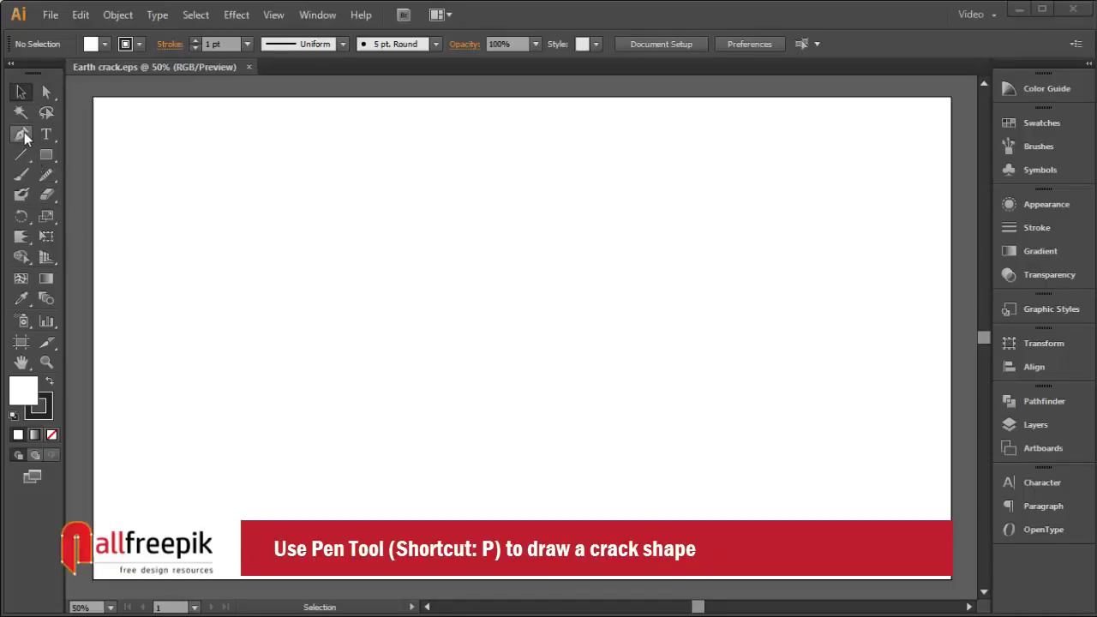
With the Pen tool, start the crack at the artboard's left edge and zigzag down to its lowest dip
{"action": "left_click", "coordinate": [23, 137]}
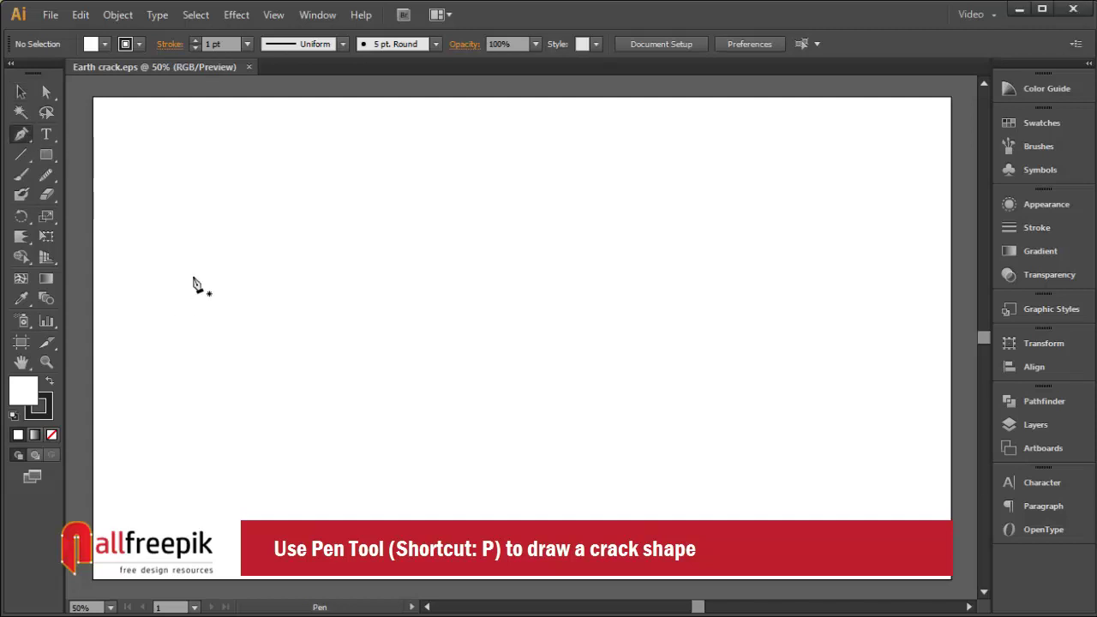
{"action": "left_click_drag", "start_coordinate": [94, 293], "coordinate": [101, 296]}
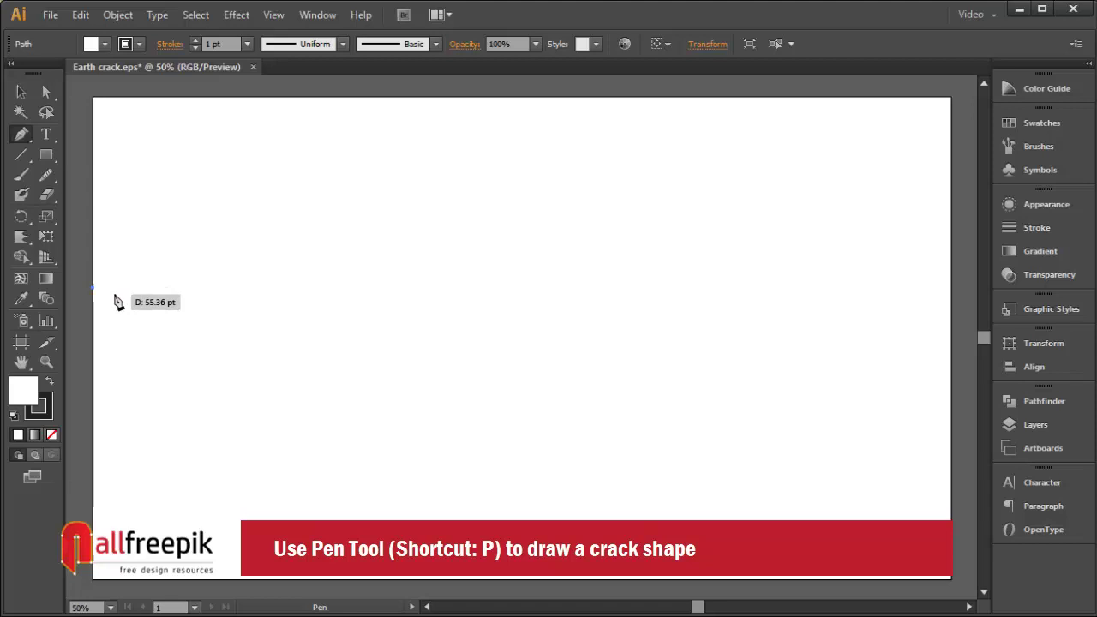
{"action": "mouse_move", "coordinate": [120, 298]}
{"action": "left_mouse_down"}
{"action": "mouse_move", "coordinate": [237, 297]}
{"action": "mouse_move", "coordinate": [339, 330]}
{"action": "mouse_move", "coordinate": [338, 353]}
{"action": "left_mouse_up"}
{"action": "left_click", "coordinate": [293, 313]}
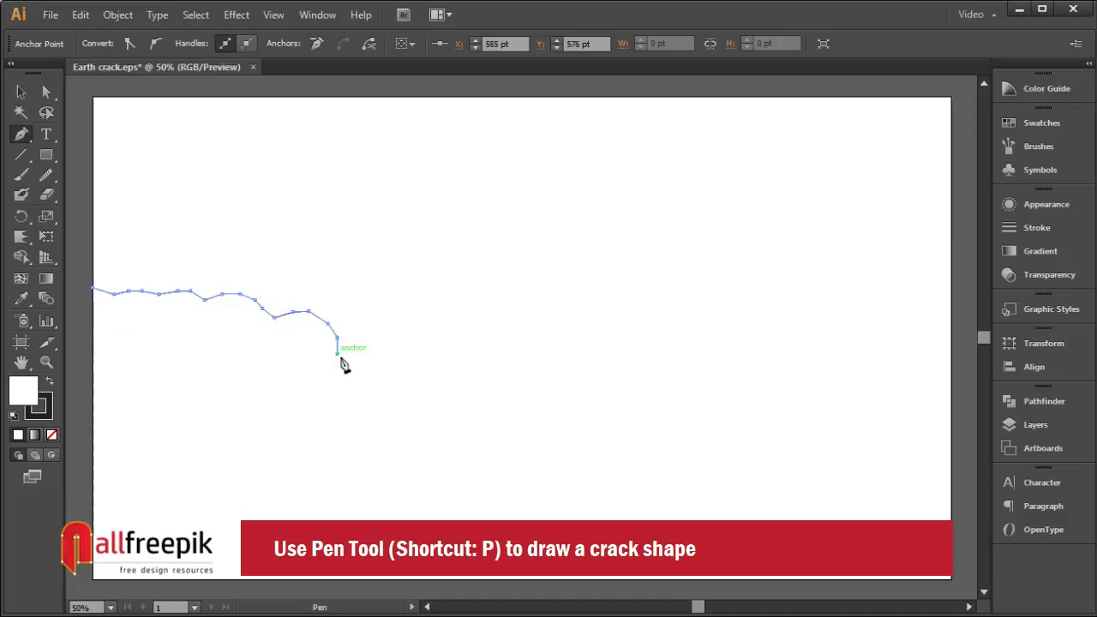
{"action": "left_click", "coordinate": [347, 362]}
{"action": "left_click", "coordinate": [373, 374]}
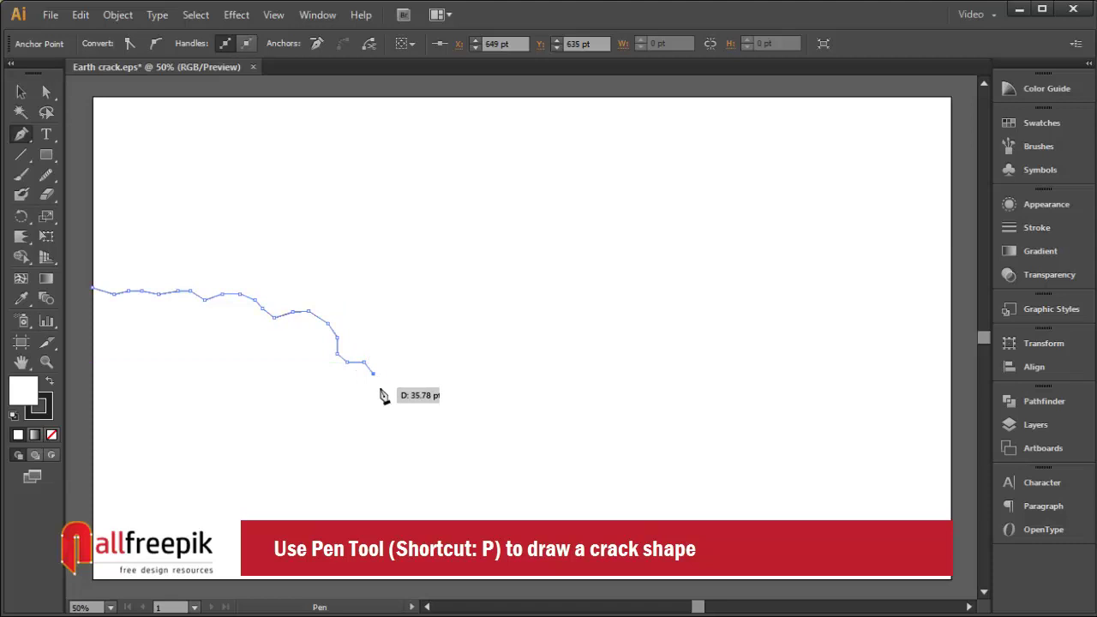
{"action": "left_click", "coordinate": [379, 389]}
{"action": "left_click", "coordinate": [404, 391]}
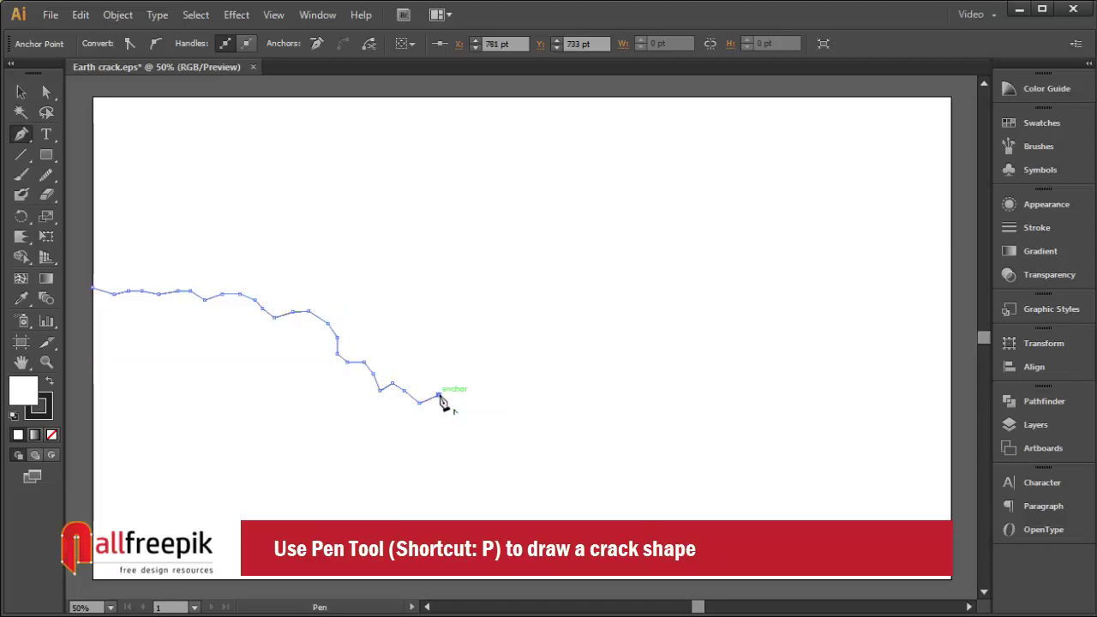
{"action": "left_click", "coordinate": [450, 402]}
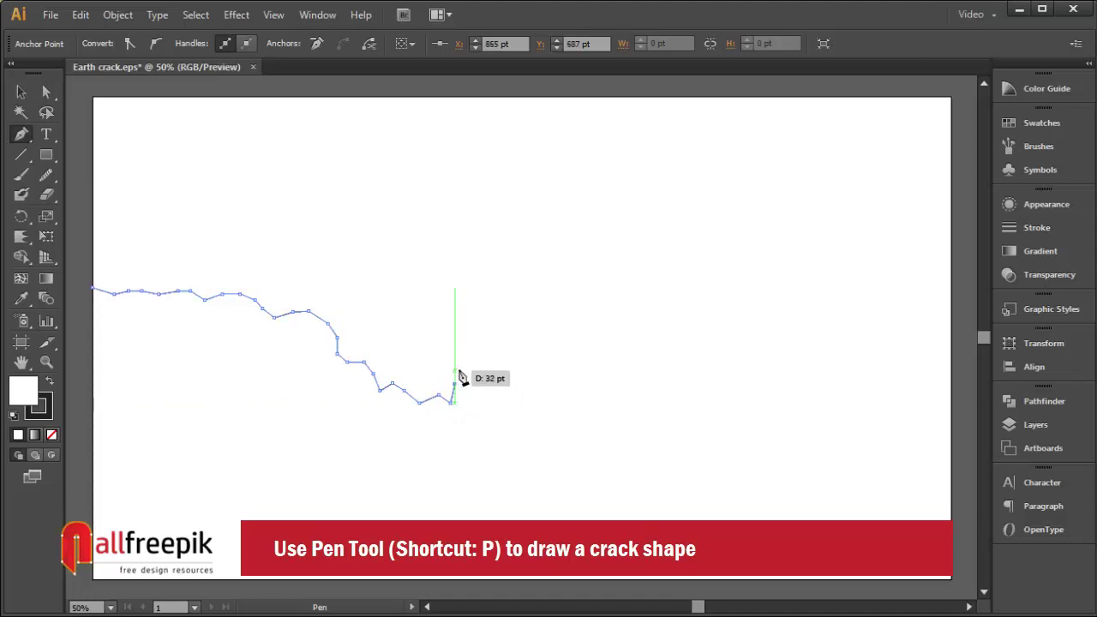
Continue the jagged crack line upward and rightward, ending at the artboard's right edge
{"action": "left_click", "coordinate": [489, 361]}
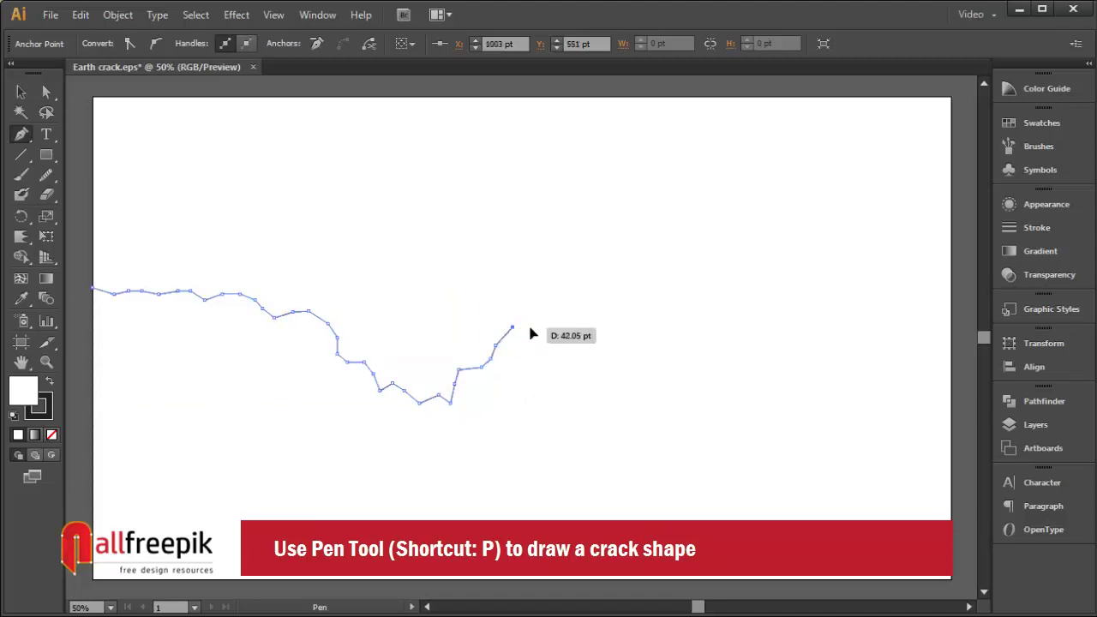
{"action": "left_click", "coordinate": [530, 328]}
{"action": "left_click", "coordinate": [564, 337]}
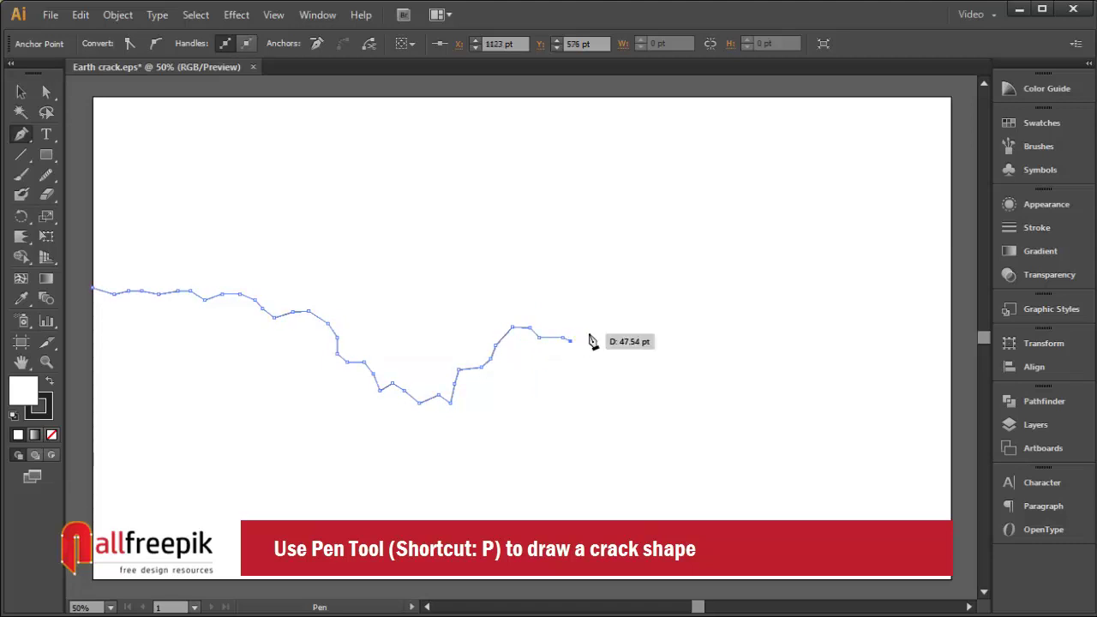
{"action": "left_click", "coordinate": [591, 333]}
{"action": "left_click", "coordinate": [617, 345]}
{"action": "left_click", "coordinate": [630, 342]}
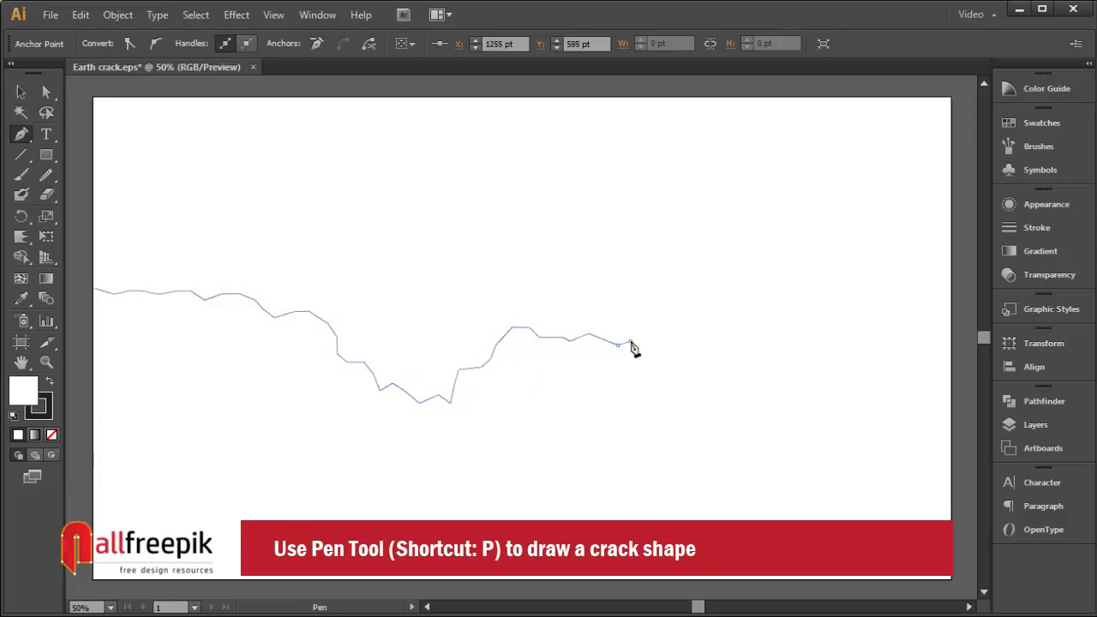
{"action": "left_click", "coordinate": [648, 356]}
{"action": "left_click", "coordinate": [669, 356]}
{"action": "left_click", "coordinate": [713, 370]}
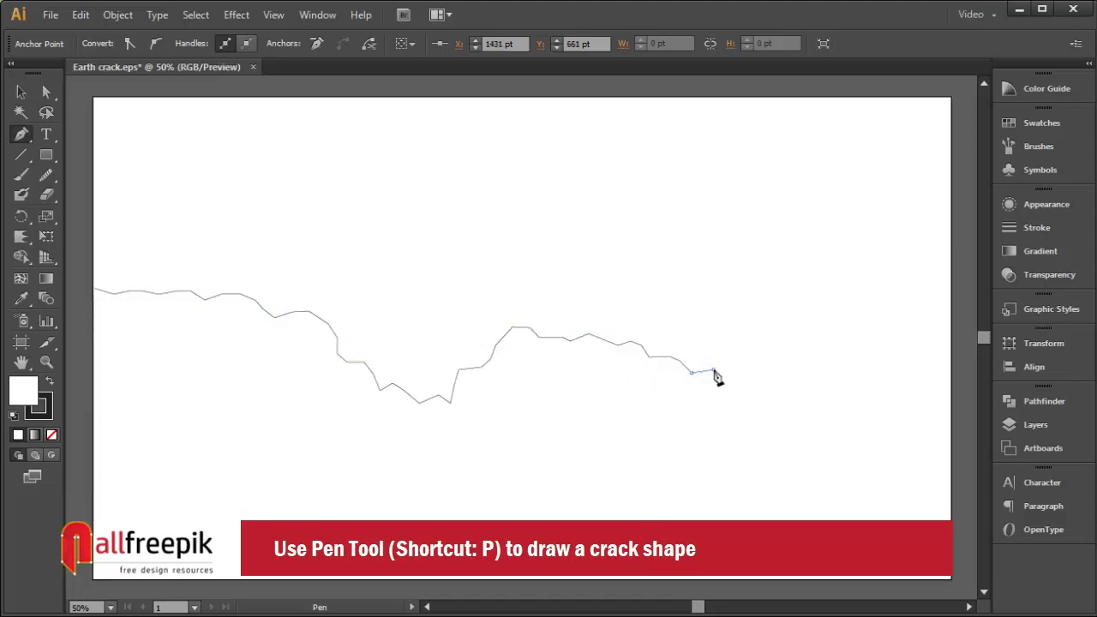
{"action": "left_click", "coordinate": [757, 364]}
{"action": "left_click", "coordinate": [767, 375]}
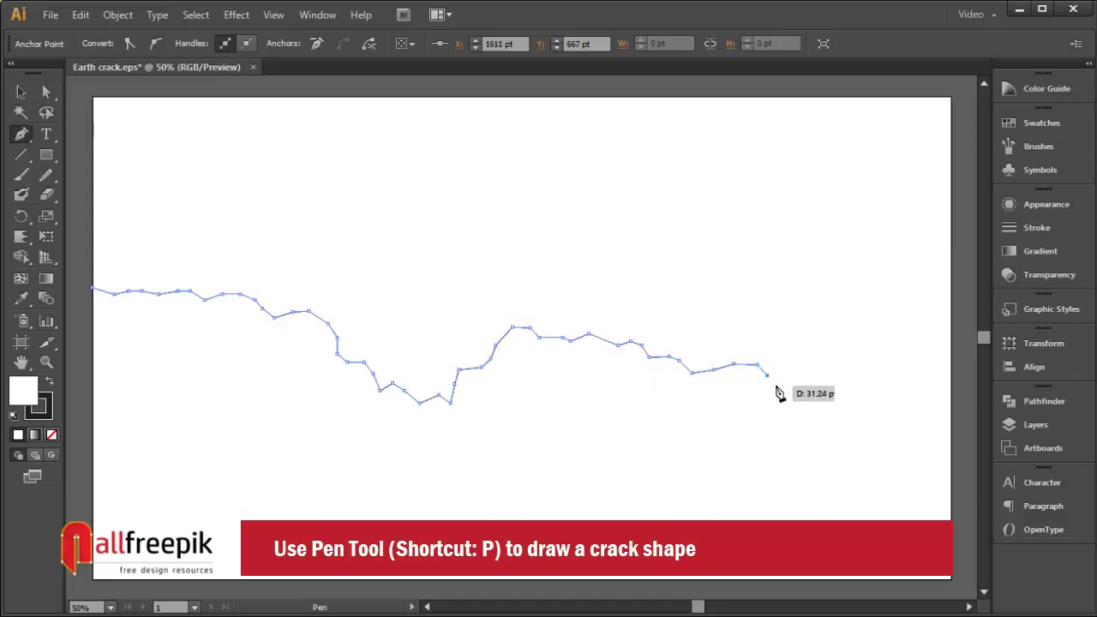
{"action": "left_click", "coordinate": [804, 383]}
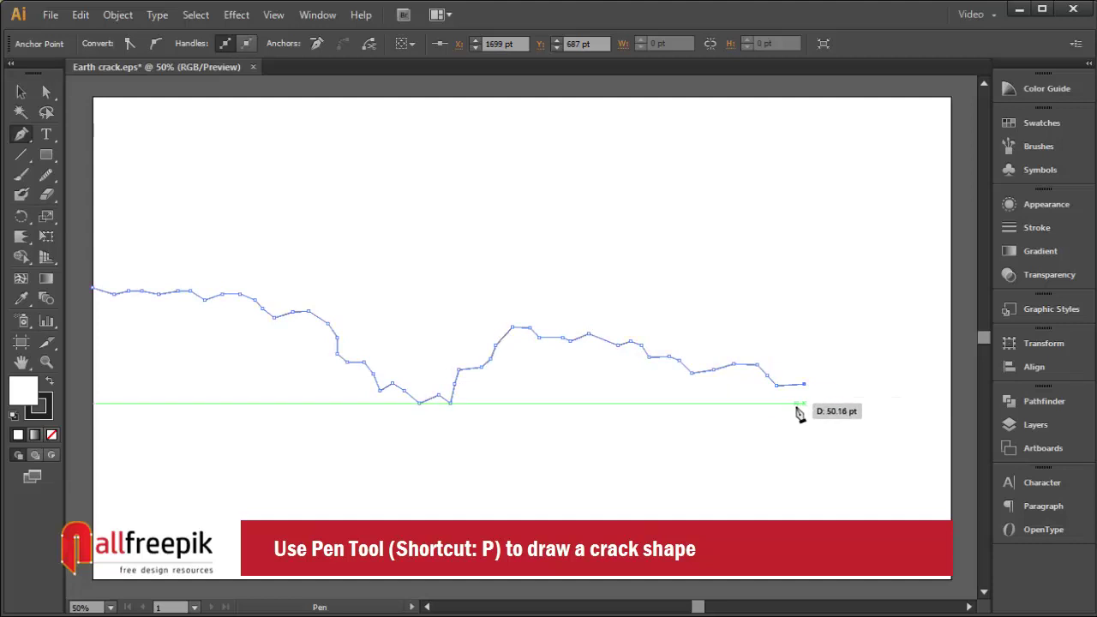
{"action": "left_click", "coordinate": [819, 373]}
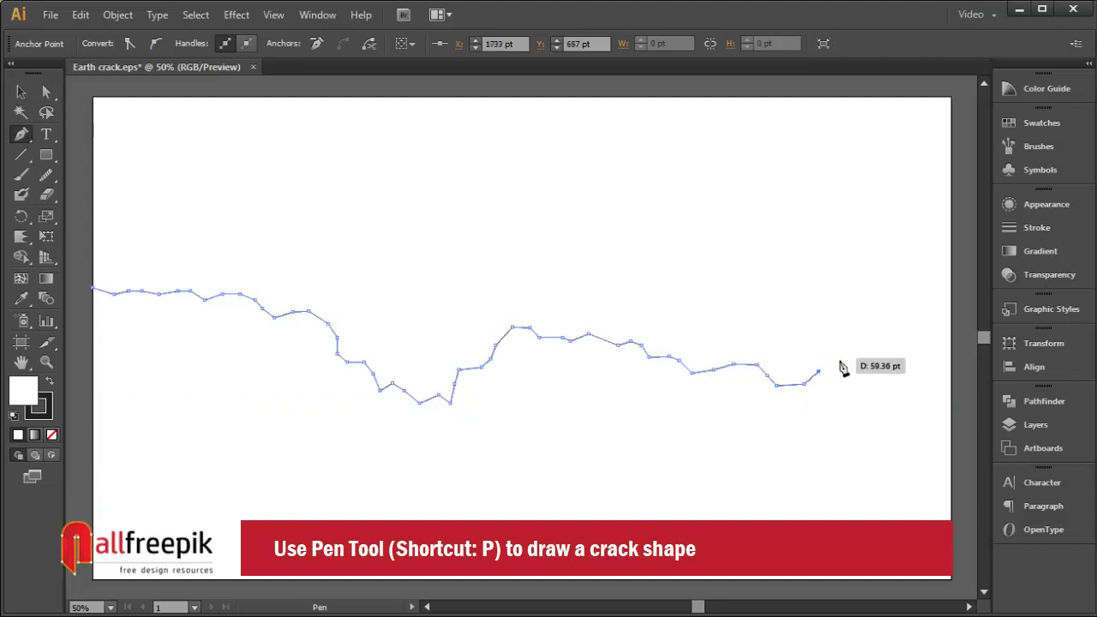
{"action": "left_click", "coordinate": [859, 362]}
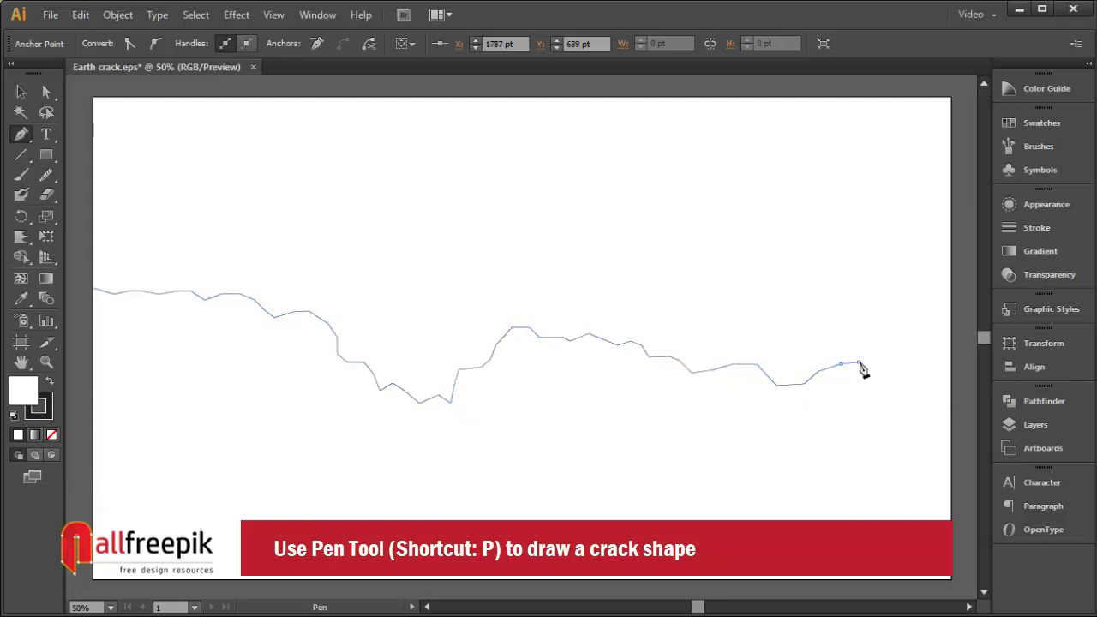
{"action": "left_click", "coordinate": [910, 368]}
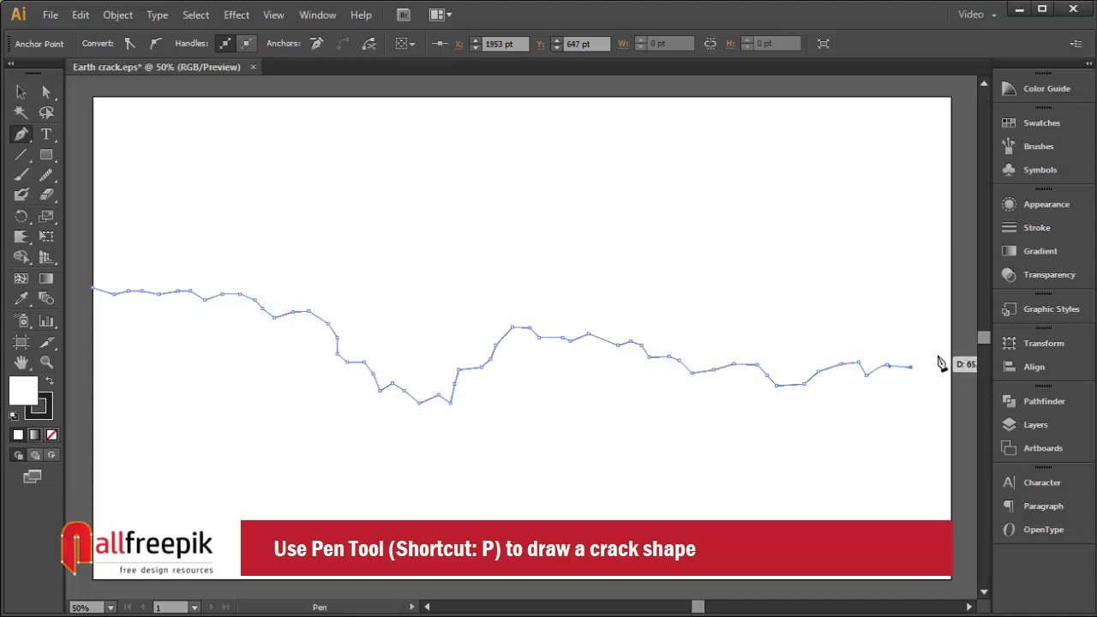
{"action": "left_click", "coordinate": [944, 346]}
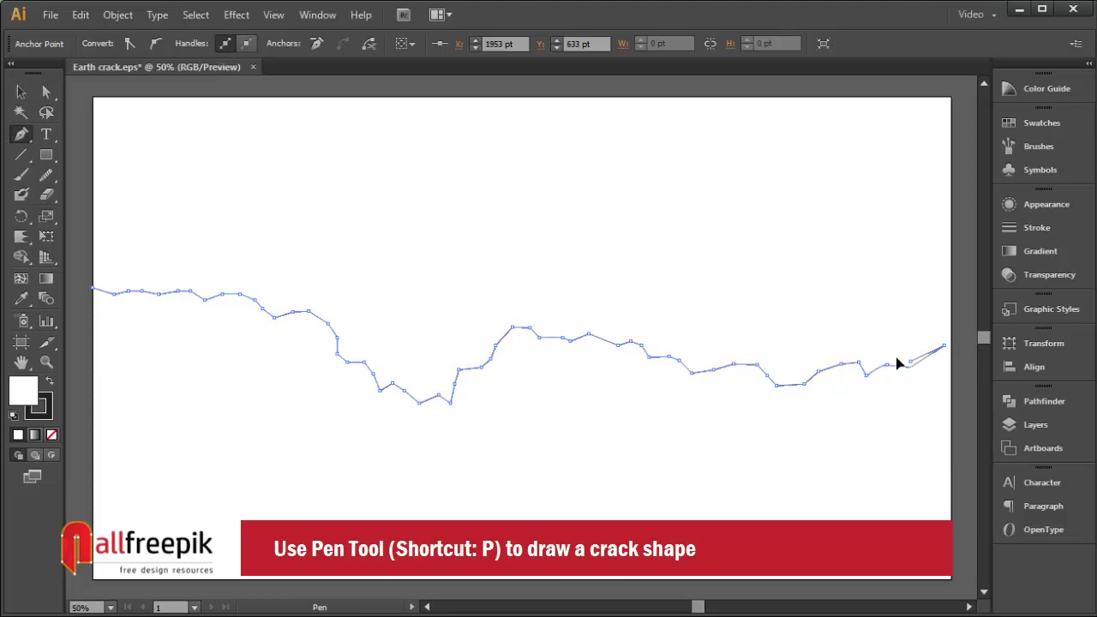
Trace the crack's upper edge leftward from the right end down into the dip
{"action": "left_click", "coordinate": [884, 358]}
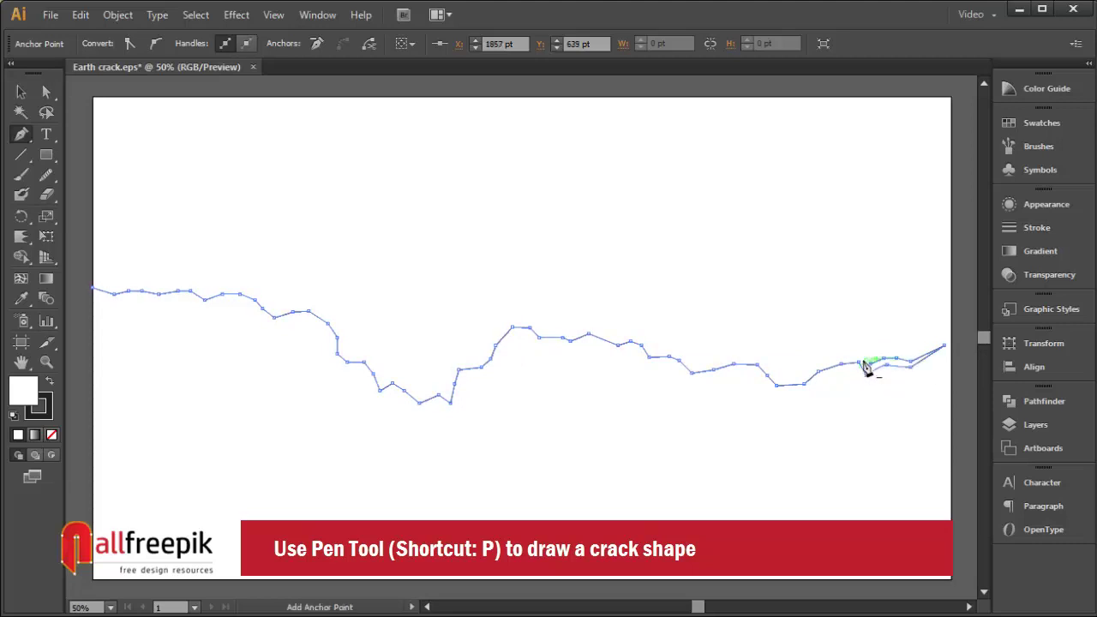
{"action": "left_click", "coordinate": [848, 354]}
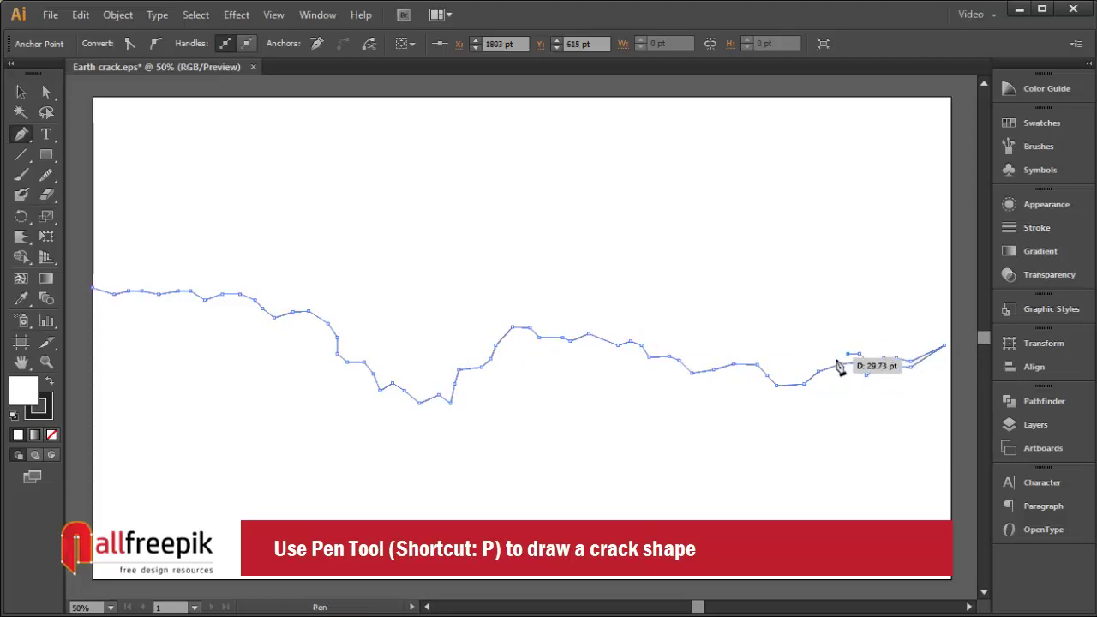
{"action": "left_click", "coordinate": [817, 370]}
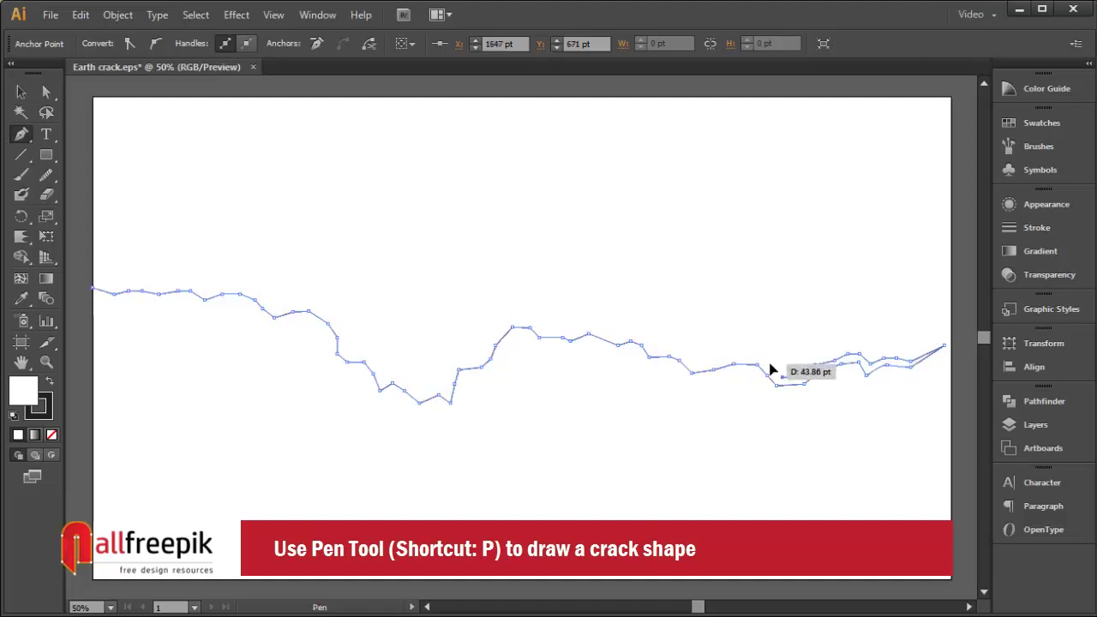
{"action": "left_click", "coordinate": [764, 369]}
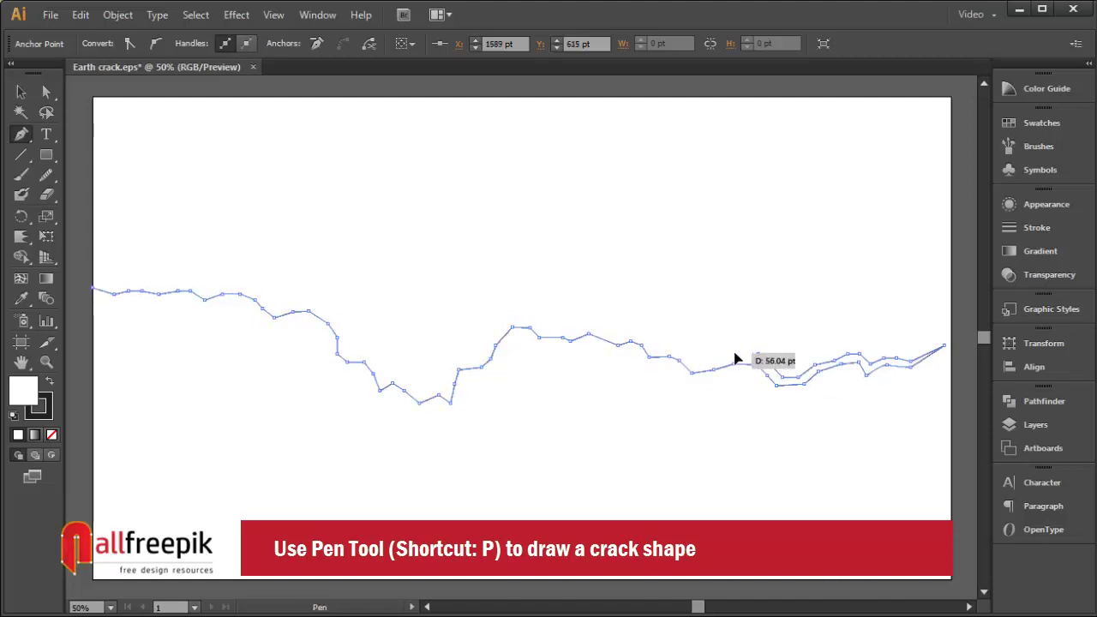
{"action": "left_click", "coordinate": [713, 369]}
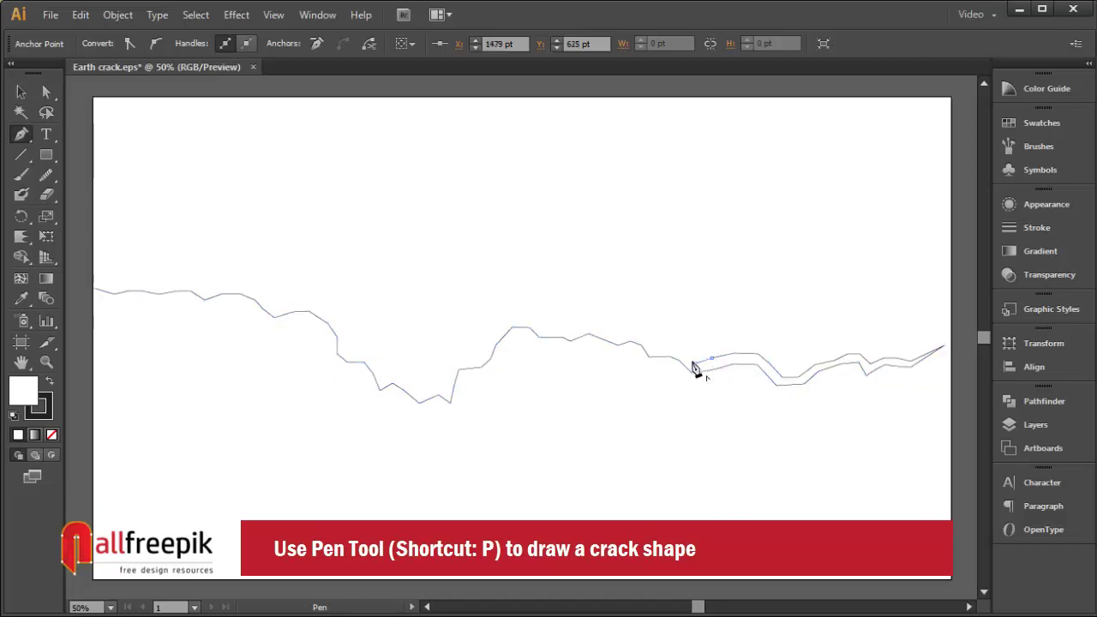
{"action": "left_click", "coordinate": [692, 364]}
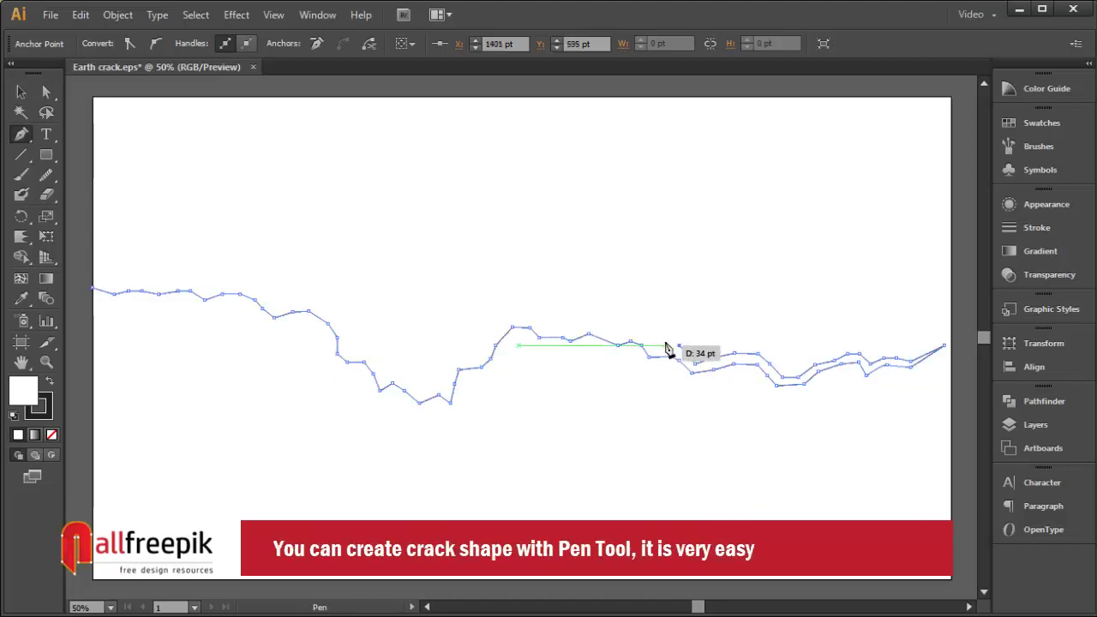
{"action": "left_click_drag", "start_coordinate": [677, 346], "coordinate": [636, 333]}
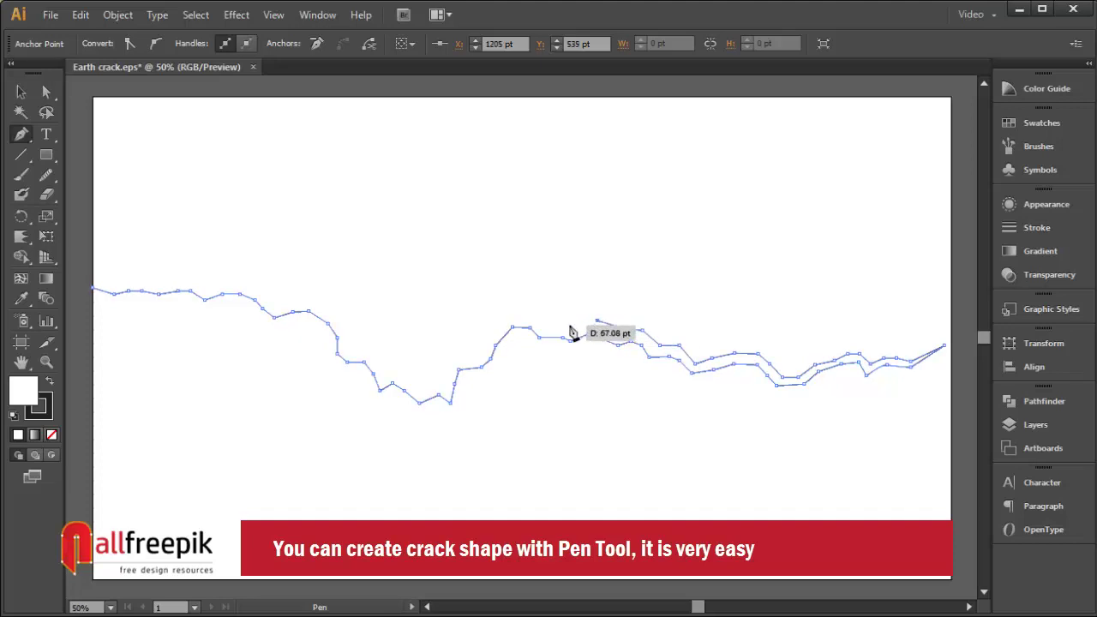
{"action": "left_click", "coordinate": [569, 328]}
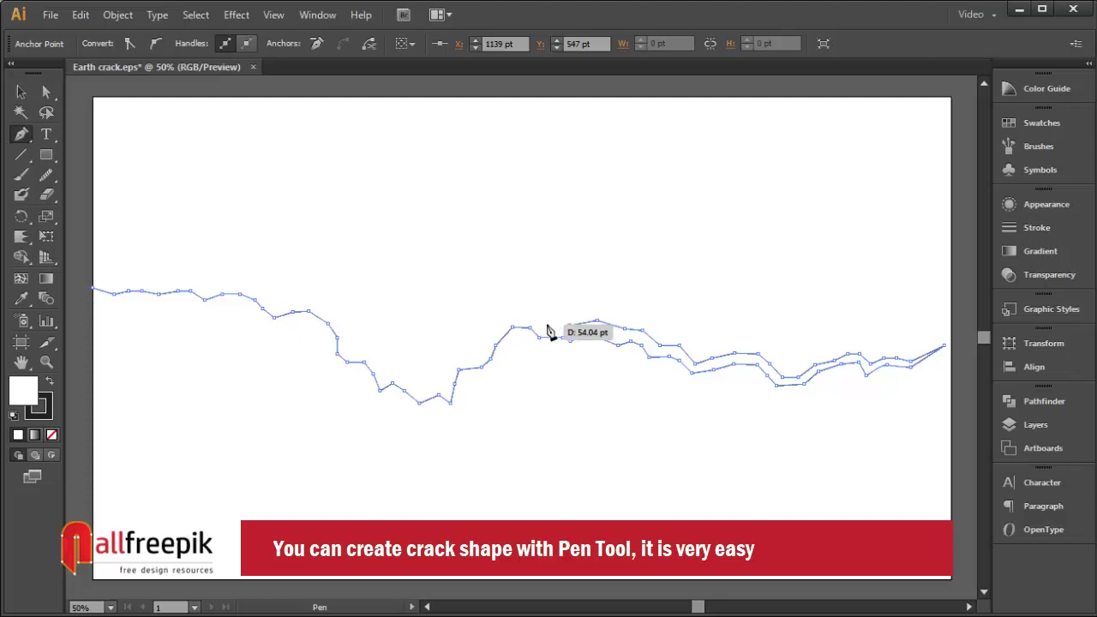
{"action": "left_click_drag", "start_coordinate": [545, 324], "coordinate": [494, 334]}
{"action": "left_click", "coordinate": [512, 311]}
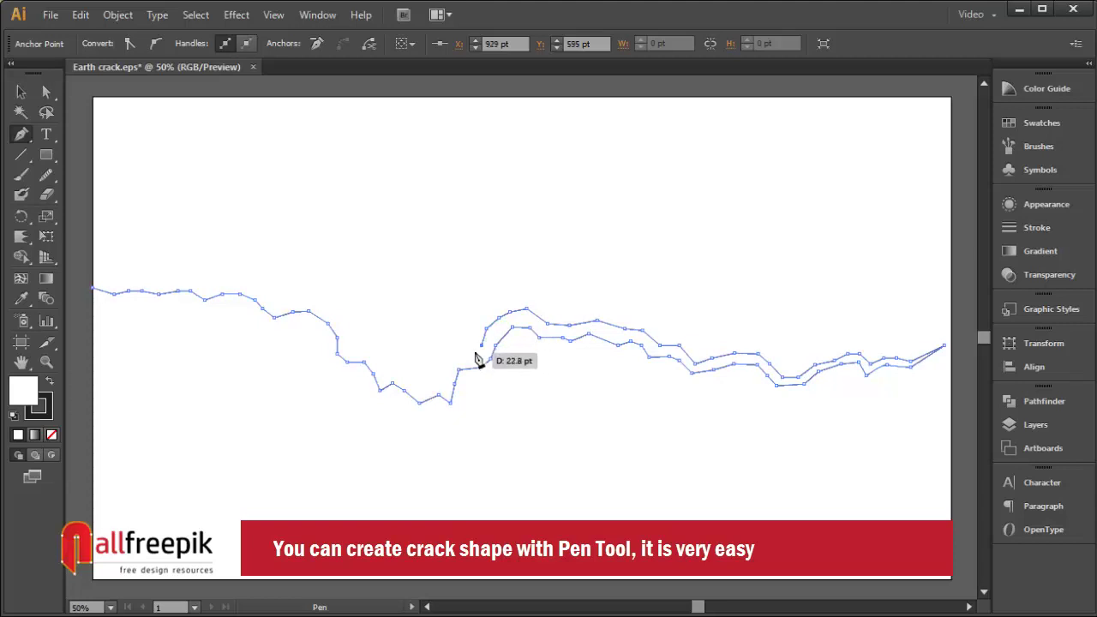
{"action": "left_click", "coordinate": [451, 351]}
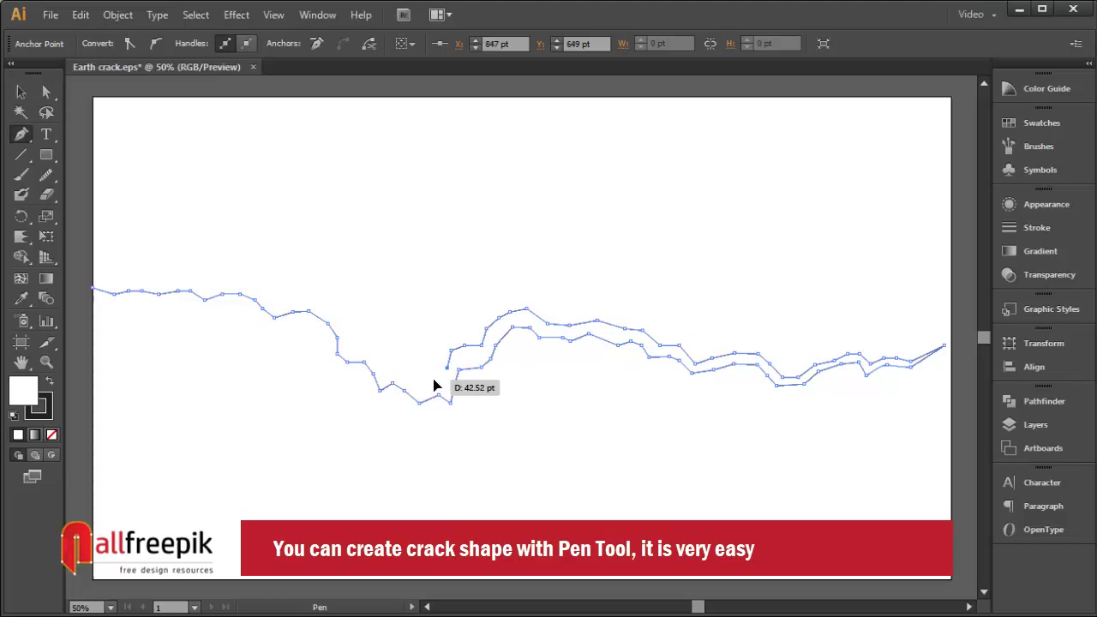
{"action": "left_click", "coordinate": [433, 378]}
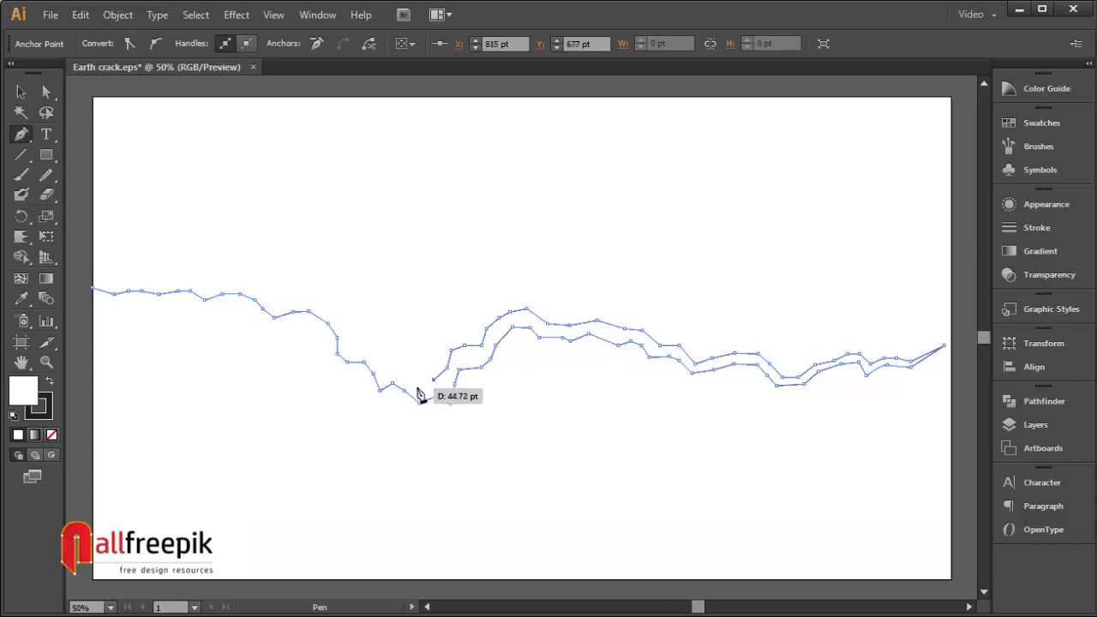
Carry the upper edge on to the left end and close the crack shape on its start anchor
{"action": "left_click", "coordinate": [404, 368]}
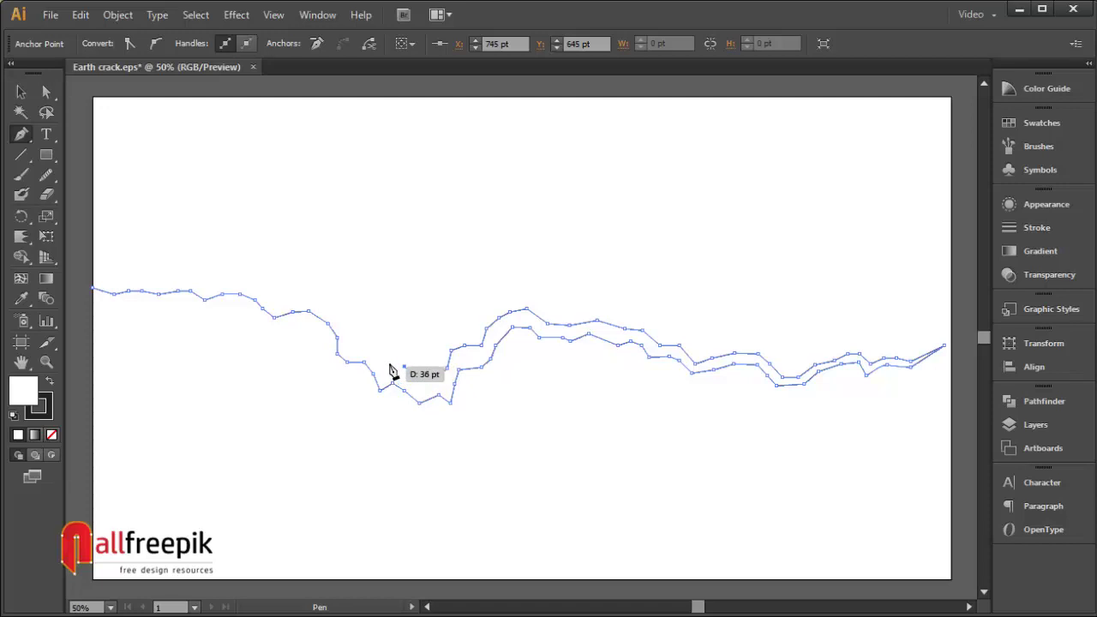
{"action": "left_click", "coordinate": [386, 352]}
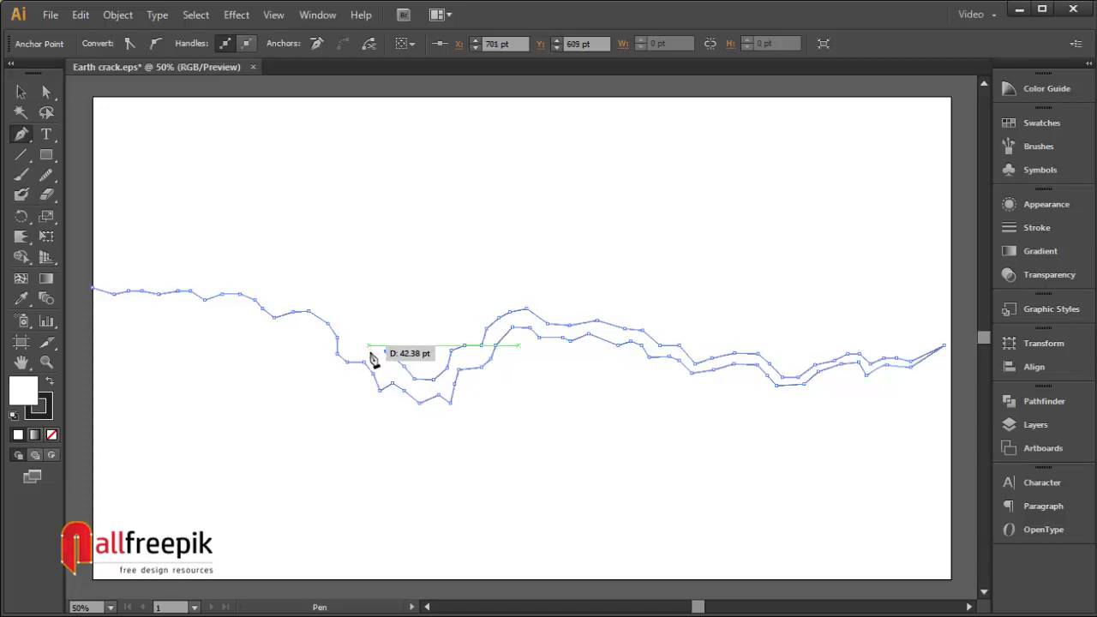
{"action": "left_click", "coordinate": [367, 351]}
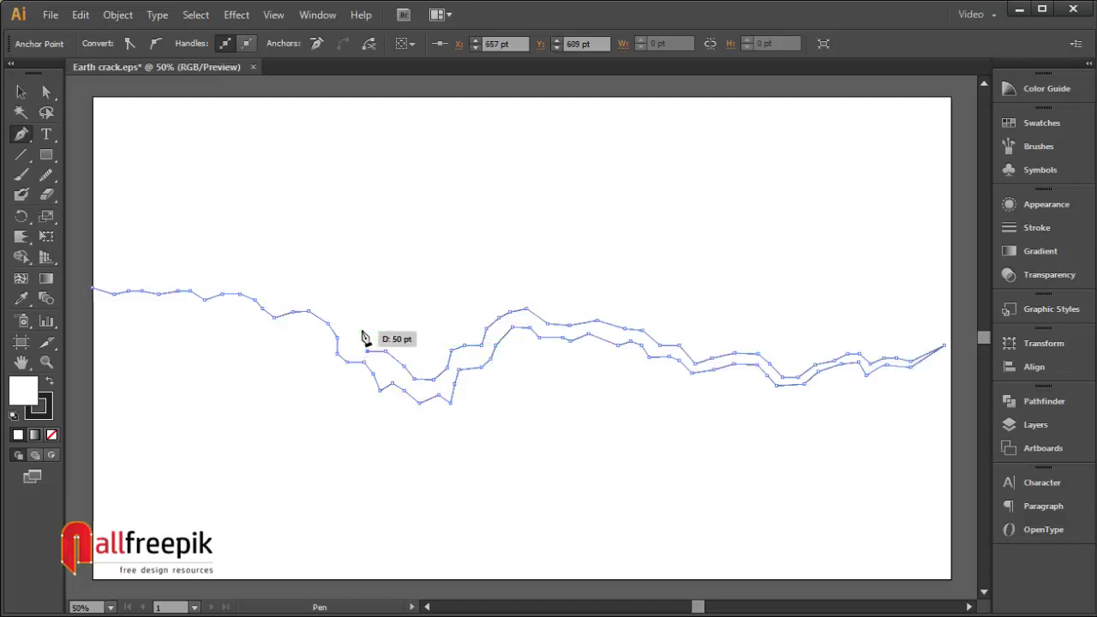
{"action": "left_click", "coordinate": [356, 321]}
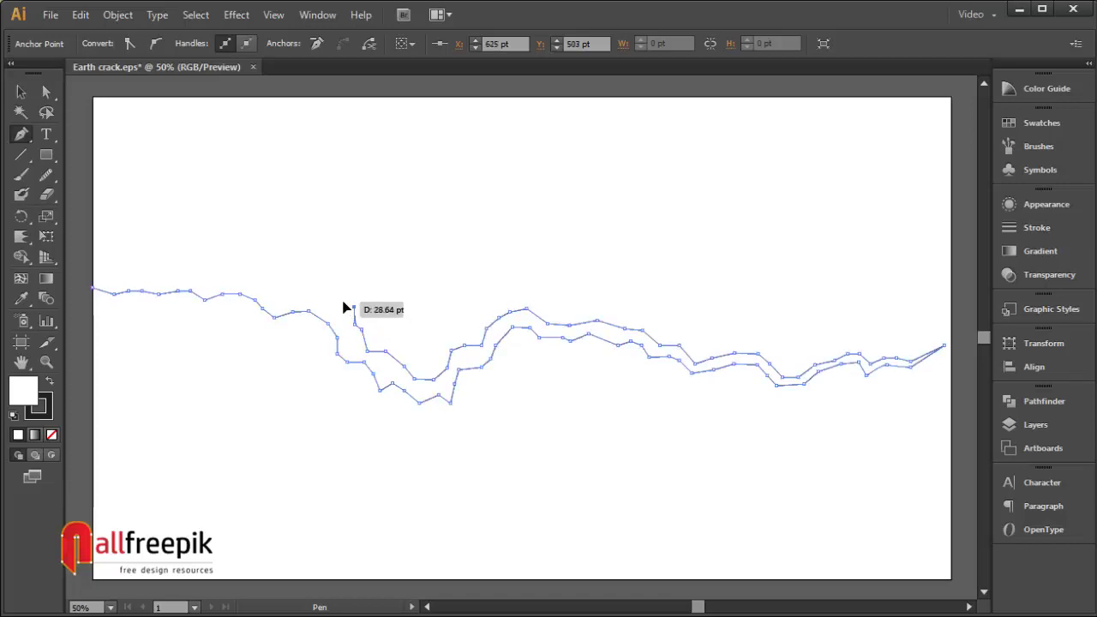
{"action": "left_click", "coordinate": [309, 283]}
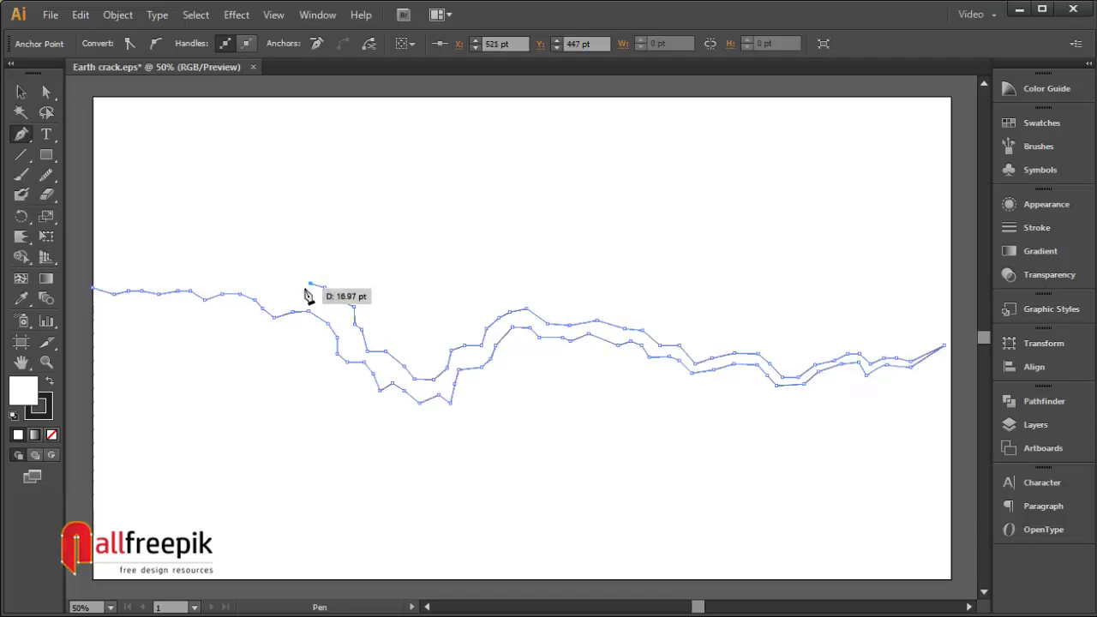
{"action": "left_click", "coordinate": [286, 288]}
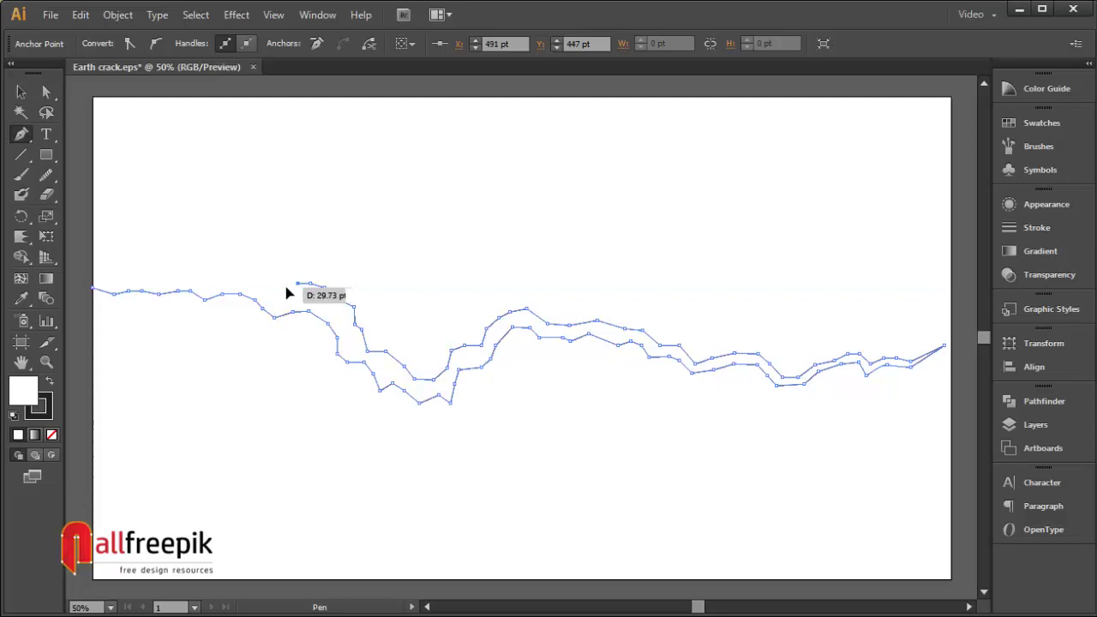
{"action": "left_click", "coordinate": [267, 268]}
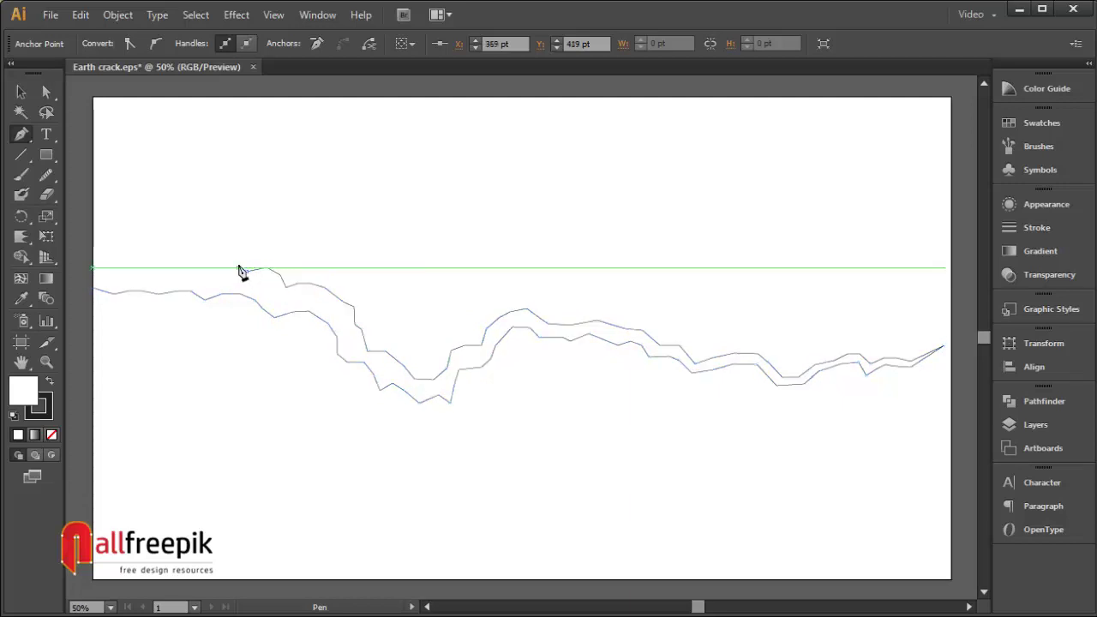
{"action": "left_click", "coordinate": [225, 268]}
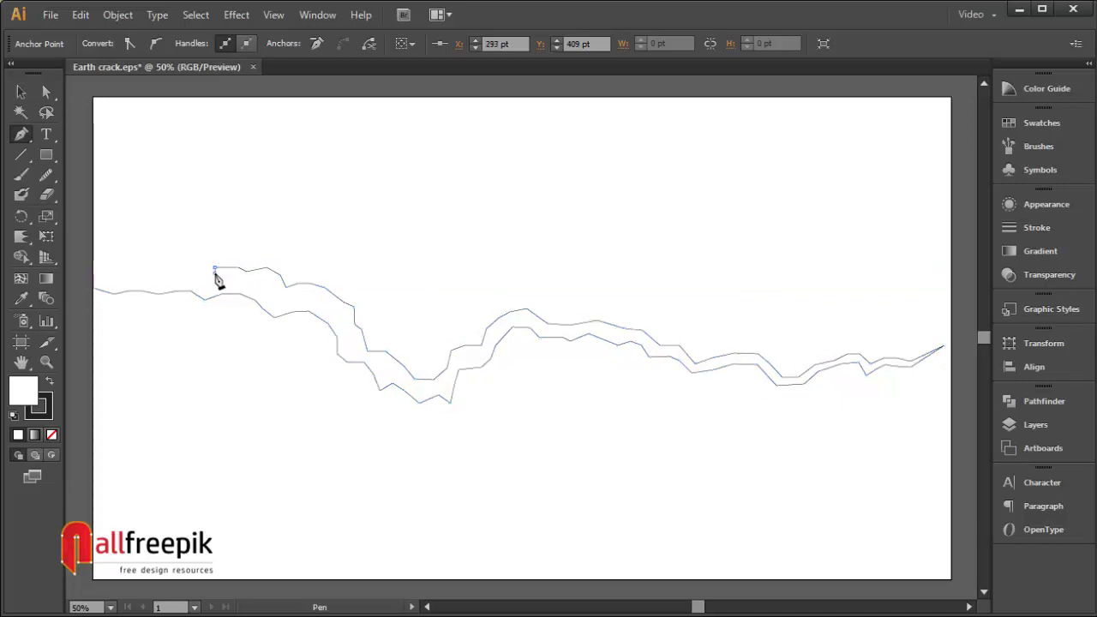
{"action": "left_click", "coordinate": [200, 268]}
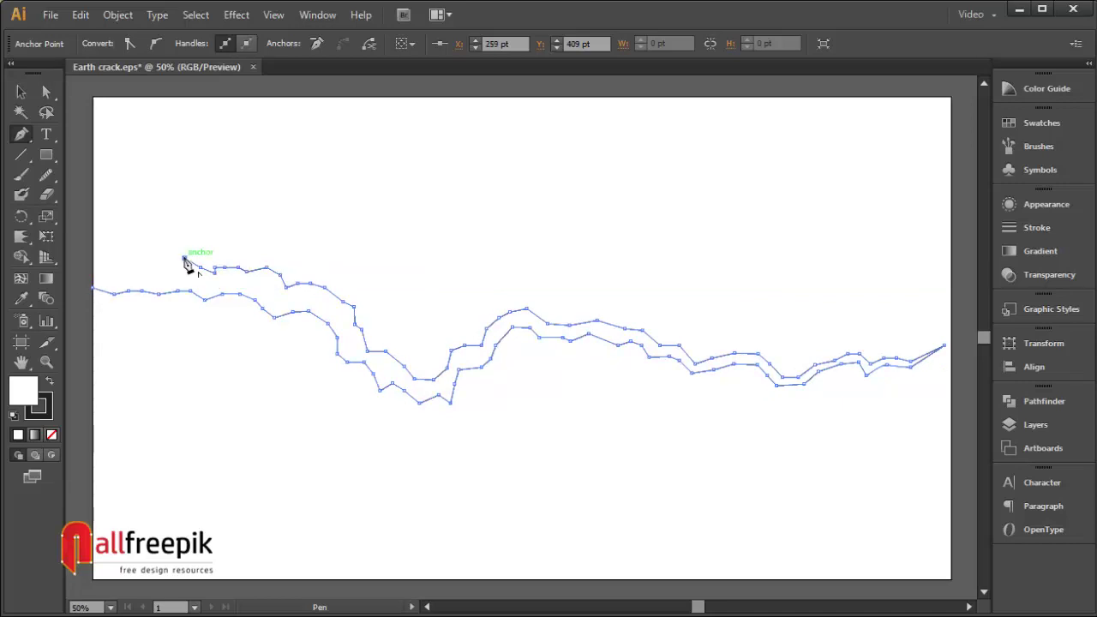
{"action": "left_click", "coordinate": [183, 258]}
{"action": "left_click", "coordinate": [141, 252]}
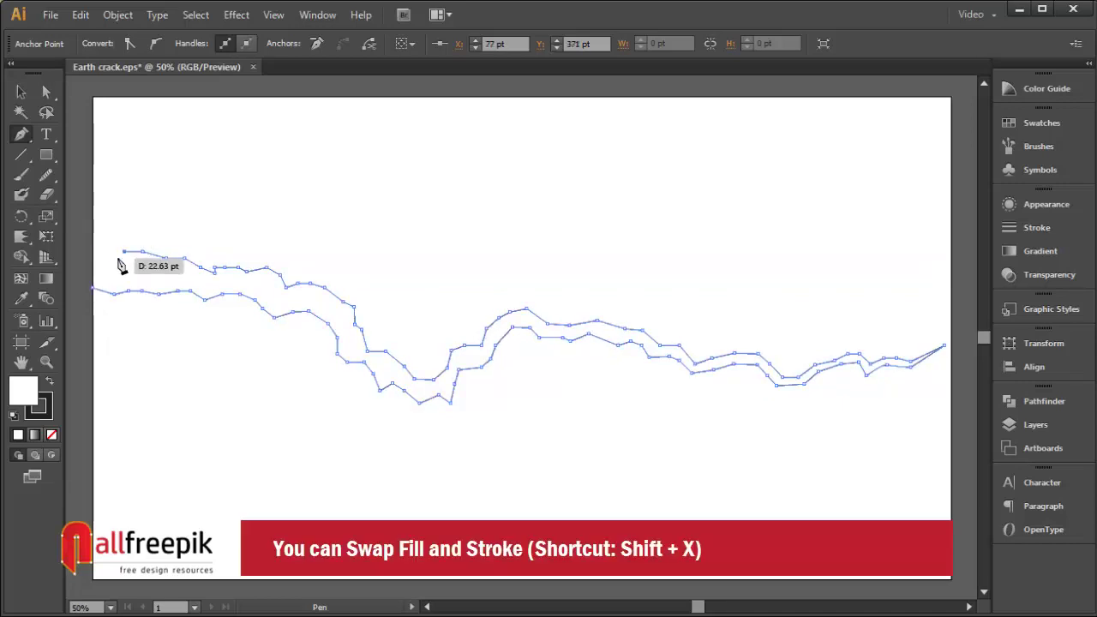
{"action": "left_click", "coordinate": [87, 250]}
{"action": "left_click", "coordinate": [93, 288]}
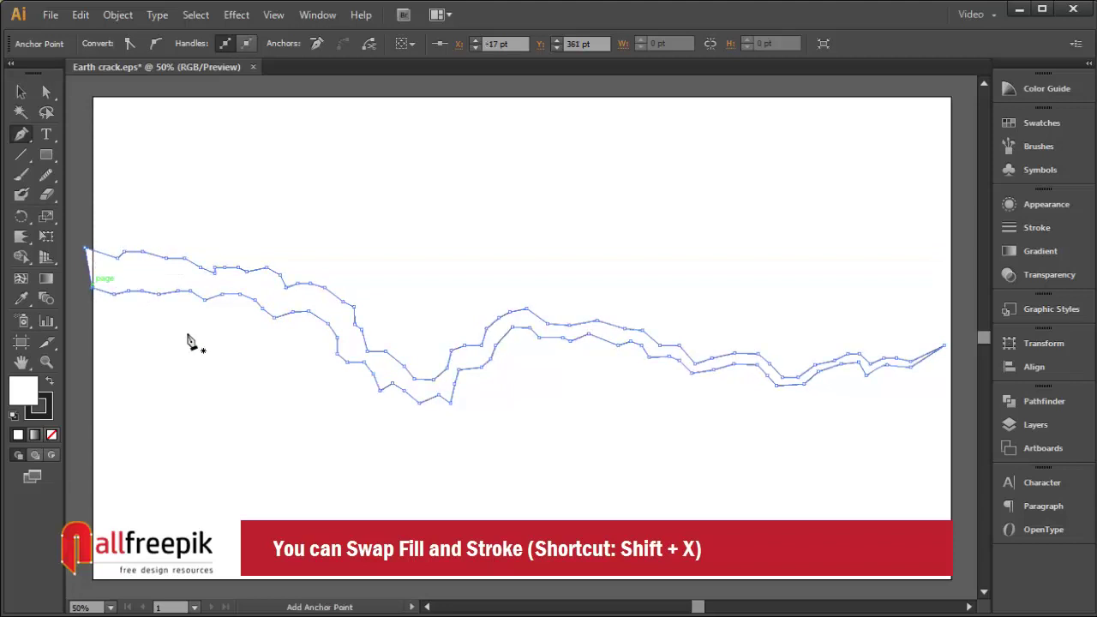
Fill the crack shape solid black and set its stroke to None
{"action": "left_click", "coordinate": [49, 383]}
{"action": "left_click", "coordinate": [39, 405]}
{"action": "left_click", "coordinate": [51, 435]}
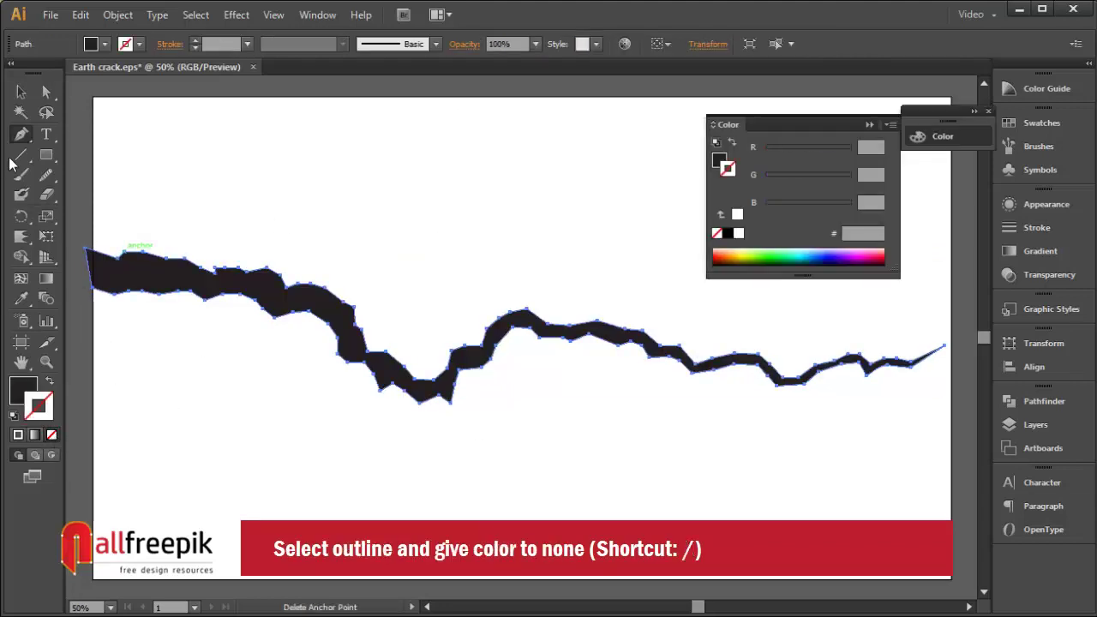
With the Direct Selection tool, pull the crack's bottom anchor slightly upward
{"action": "left_click", "coordinate": [37, 101]}
{"action": "left_click", "coordinate": [351, 191]}
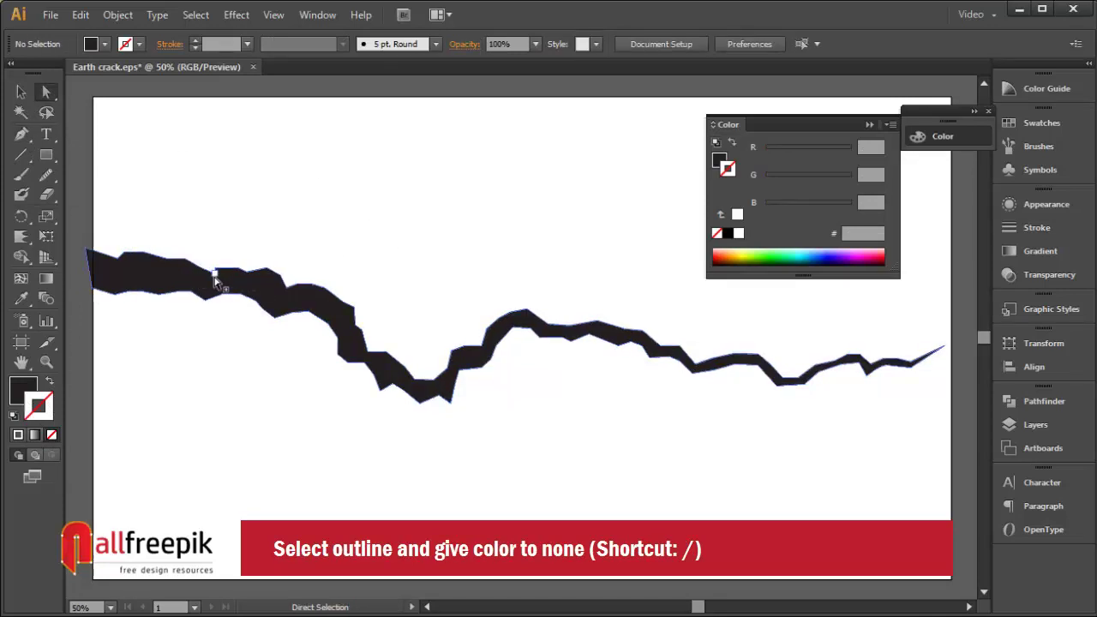
{"action": "left_click_drag", "start_coordinate": [206, 280], "coordinate": [206, 280]}
{"action": "left_click_drag", "start_coordinate": [447, 400], "coordinate": [445, 391]}
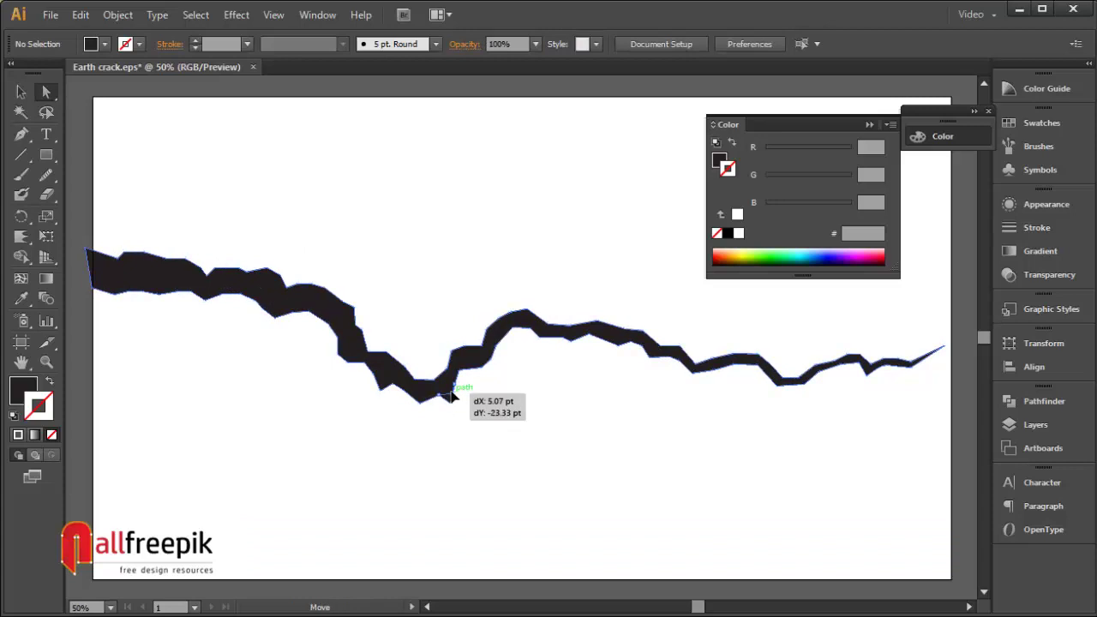
{"action": "left_click", "coordinate": [538, 425]}
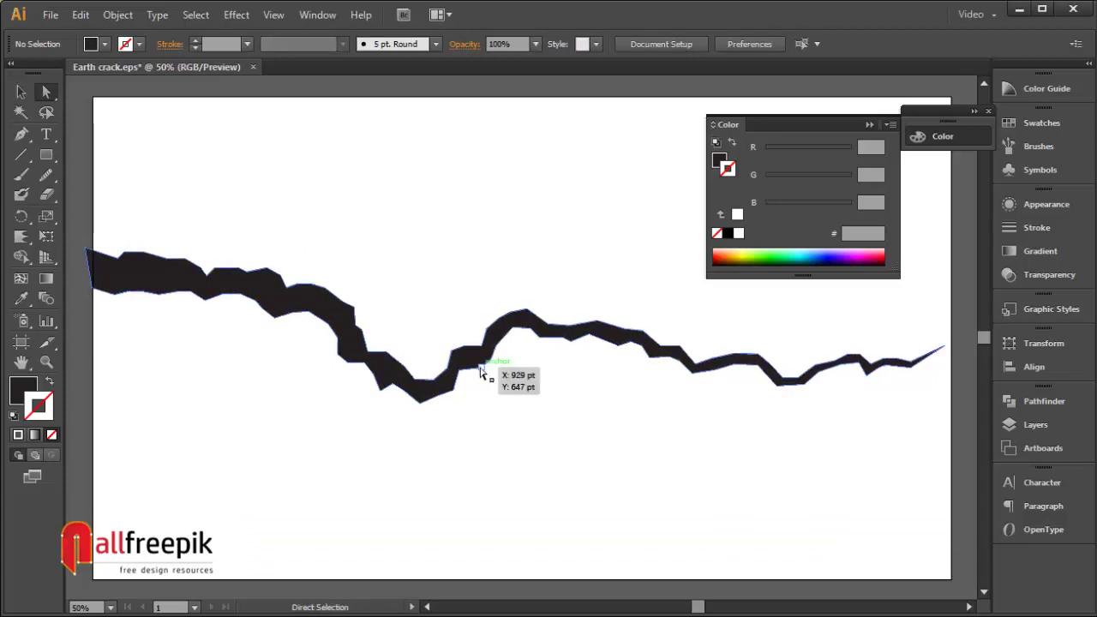
{"action": "left_click", "coordinate": [483, 367]}
{"action": "left_click", "coordinate": [553, 401]}
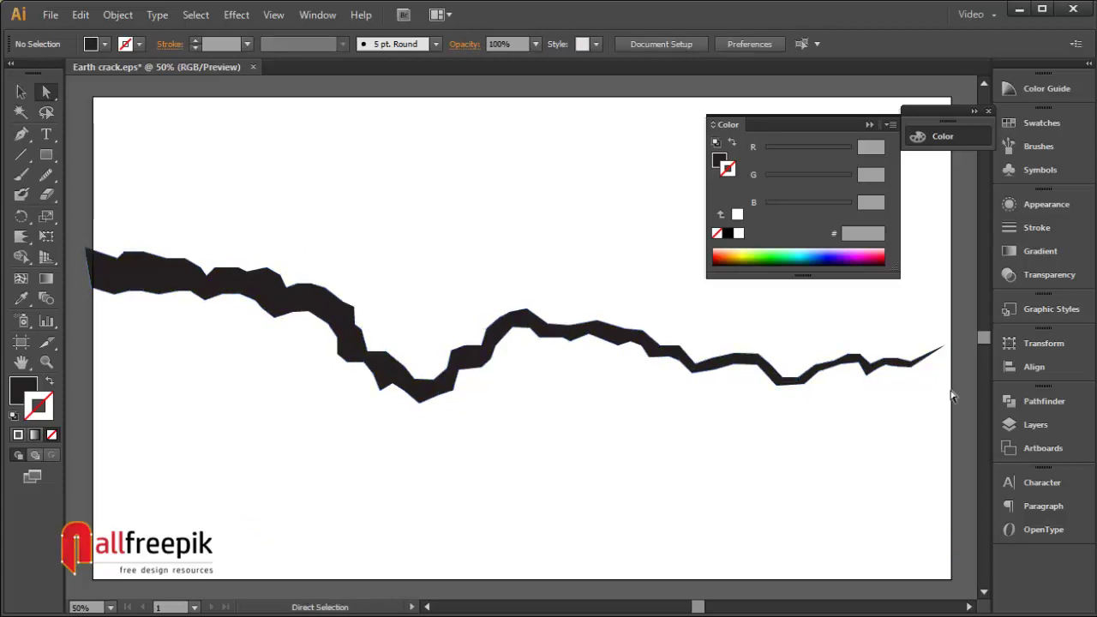
Zoom into the crack's left portion and nudge top-edge anchors to narrow it
{"action": "left_click", "coordinate": [867, 372]}
{"action": "left_click", "coordinate": [798, 397]}
{"action": "left_click", "coordinate": [807, 391]}
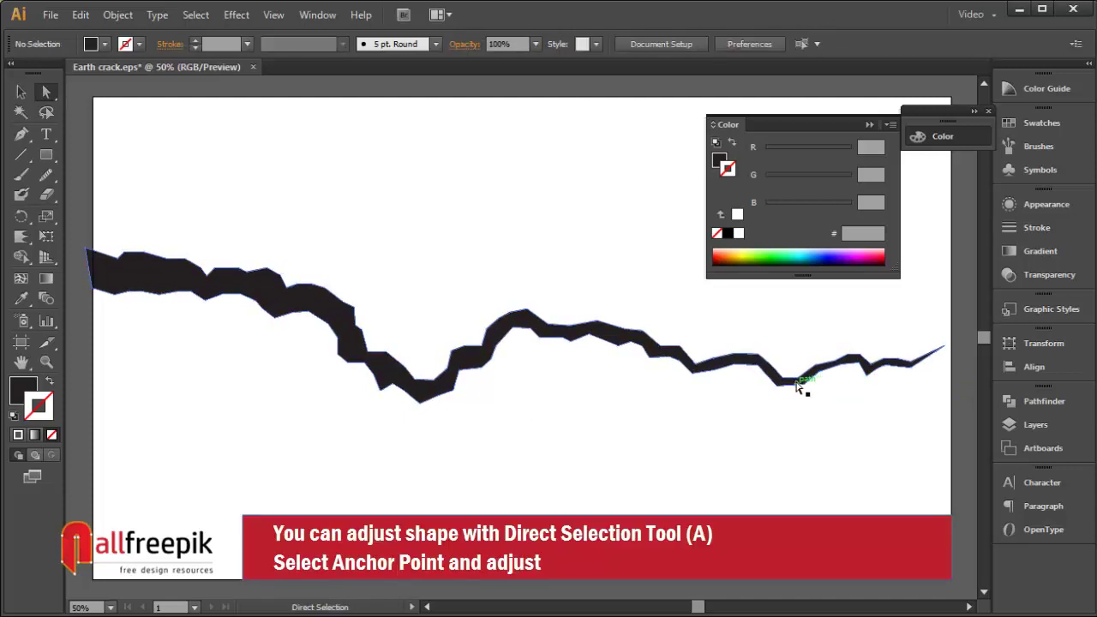
{"action": "left_click", "coordinate": [677, 310]}
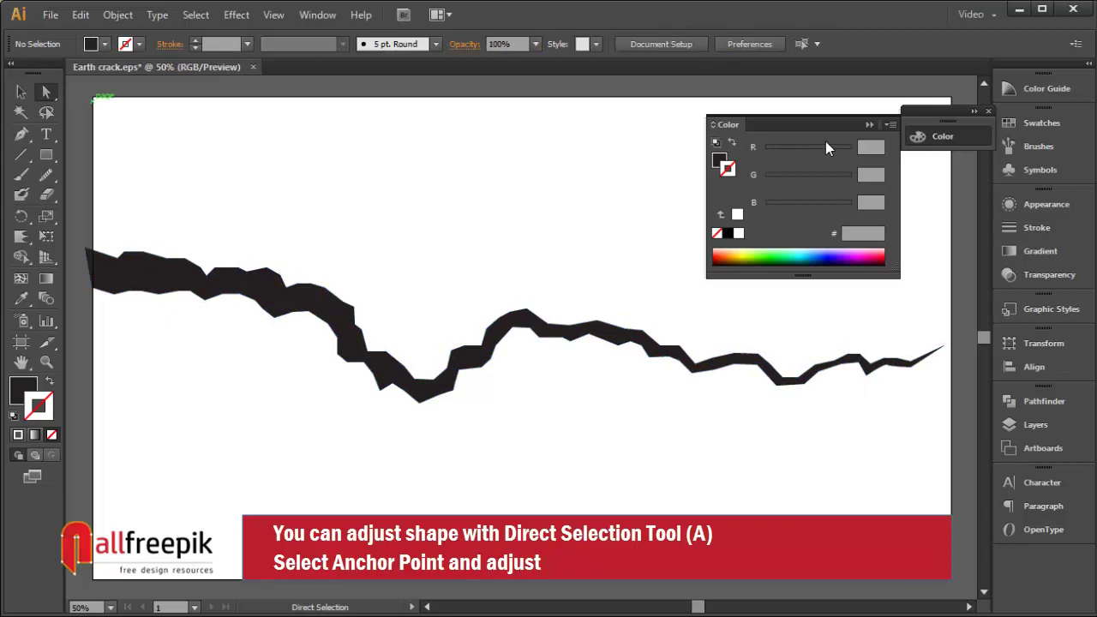
{"action": "left_click_drag", "start_coordinate": [86, 217], "coordinate": [326, 439]}
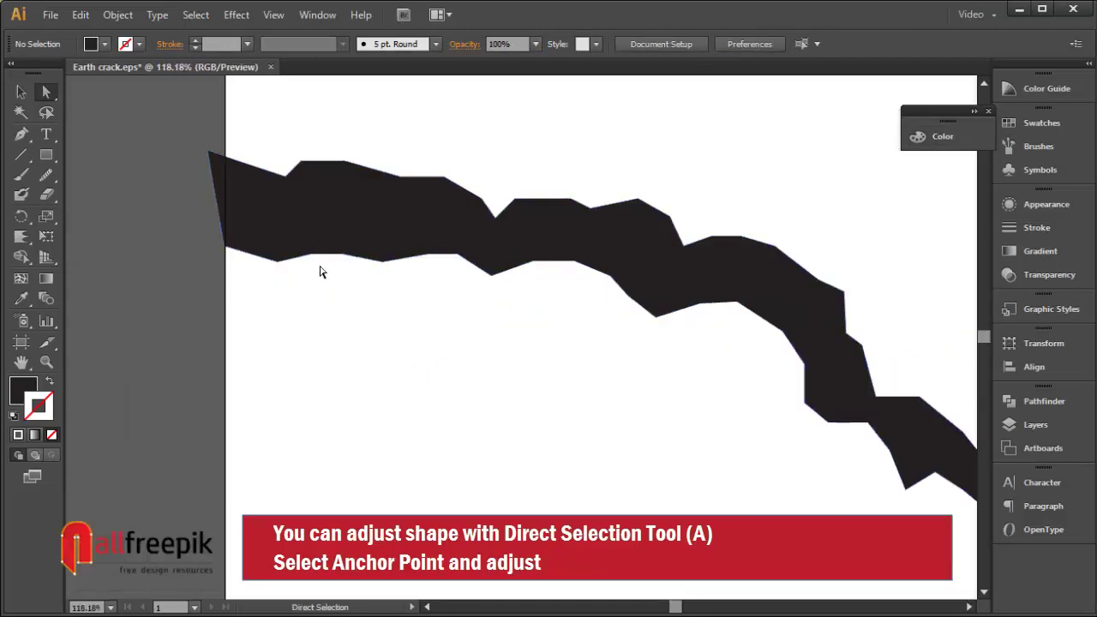
{"action": "mouse_move", "coordinate": [342, 161]}
{"action": "left_mouse_down"}
{"action": "mouse_move", "coordinate": [352, 178]}
{"action": "mouse_move", "coordinate": [313, 179]}
{"action": "left_mouse_up"}
{"action": "left_click", "coordinate": [512, 142]}
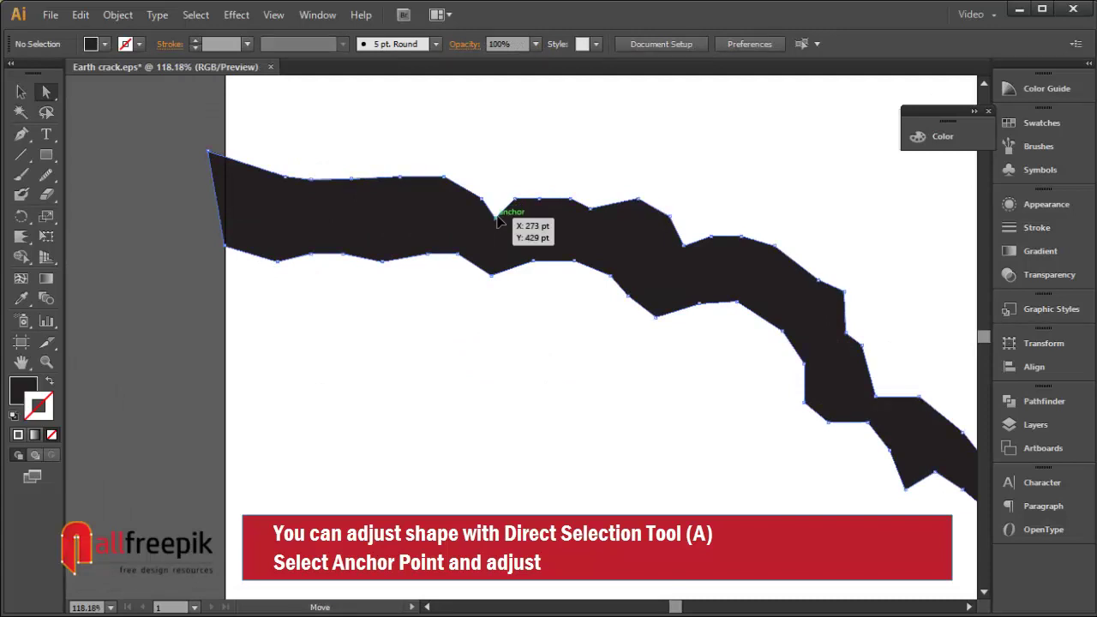
{"action": "left_click_drag", "start_coordinate": [497, 220], "coordinate": [499, 205]}
{"action": "left_click", "coordinate": [577, 164]}
Shift a top-edge anchor right and move the lower notch and bottom points further along
{"action": "left_click_drag", "start_coordinate": [616, 171], "coordinate": [468, 144]}
{"action": "left_click_drag", "start_coordinate": [502, 177], "coordinate": [507, 175]}
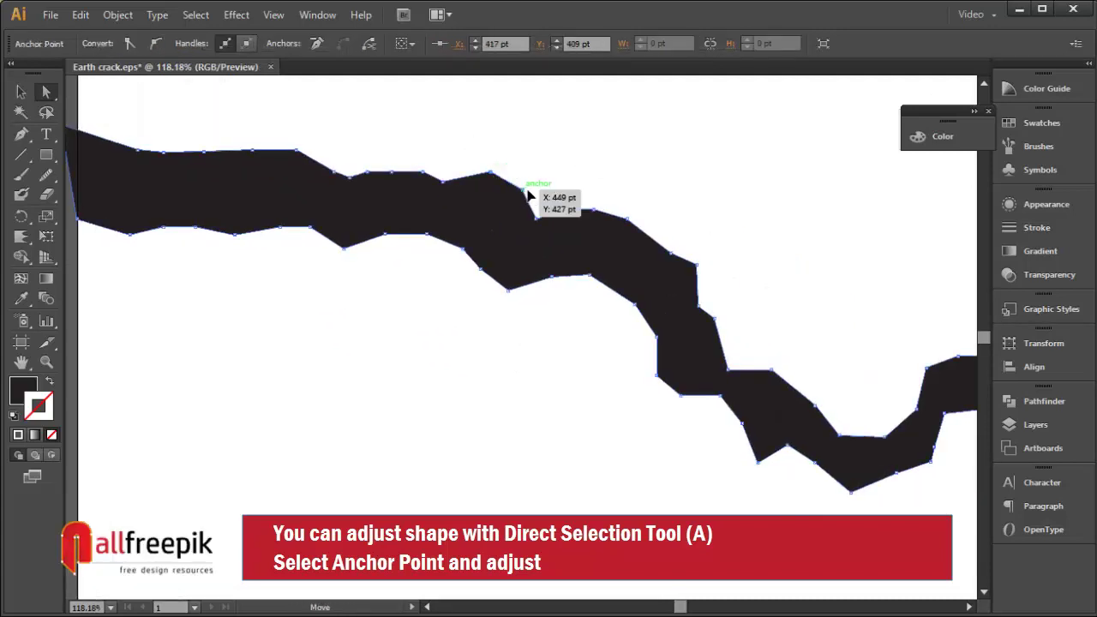
{"action": "left_click_drag", "start_coordinate": [570, 192], "coordinate": [589, 193]}
{"action": "left_click_drag", "start_coordinate": [689, 246], "coordinate": [580, 184]}
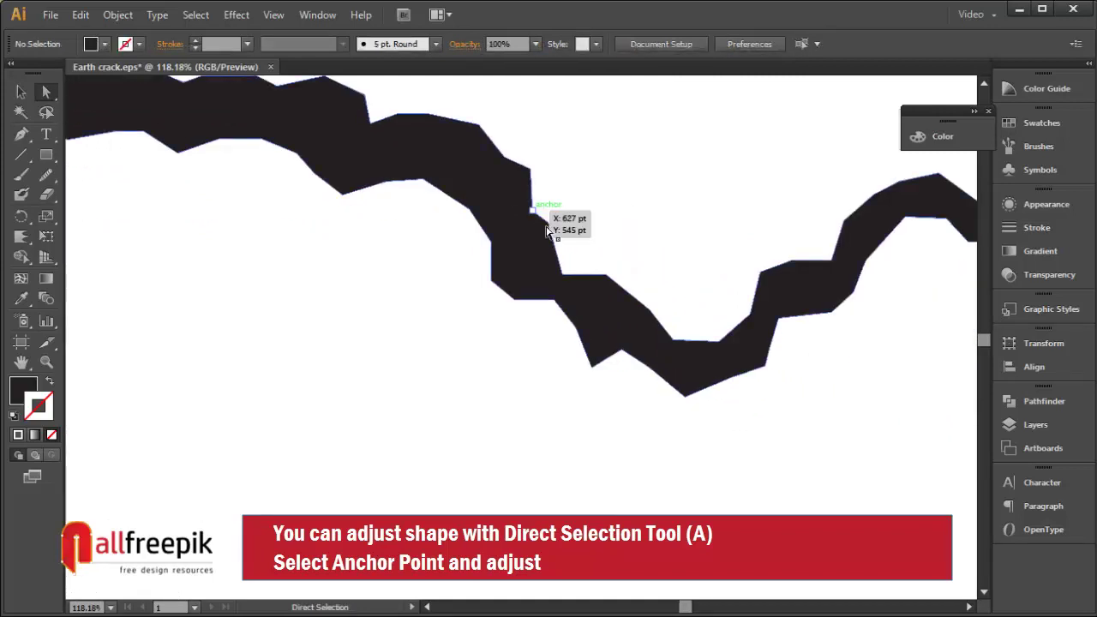
{"action": "left_click", "coordinate": [575, 269]}
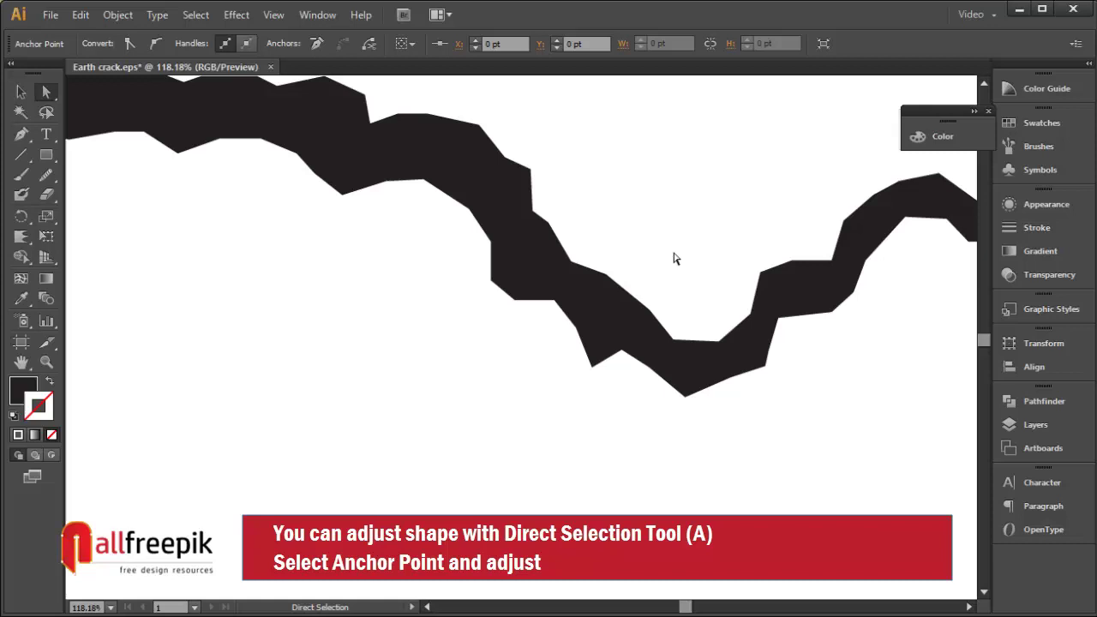
{"action": "left_click_drag", "start_coordinate": [681, 311], "coordinate": [583, 237]}
{"action": "left_click", "coordinate": [549, 241]}
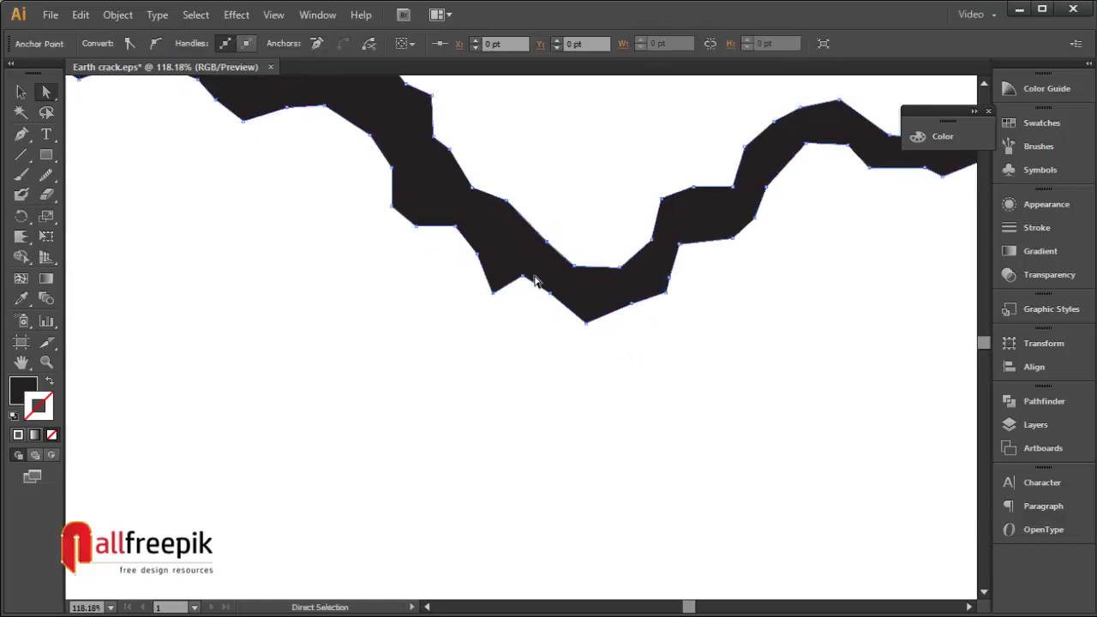
{"action": "mouse_move", "coordinate": [533, 276]}
{"action": "left_mouse_down"}
{"action": "mouse_move", "coordinate": [548, 294]}
{"action": "mouse_move", "coordinate": [498, 279]}
{"action": "left_mouse_up"}
{"action": "left_click_drag", "start_coordinate": [586, 323], "coordinate": [635, 313]}
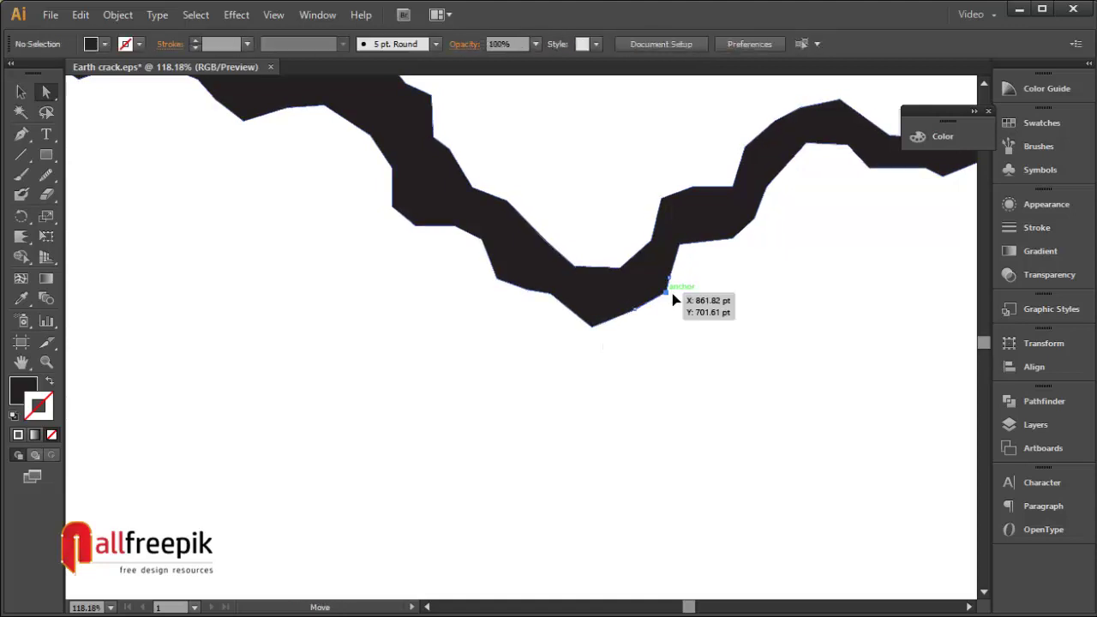
{"action": "left_click", "coordinate": [676, 299]}
Reshape notches on the crack's top edge and adjust its lower edge in the middle section
{"action": "mouse_move", "coordinate": [729, 278]}
{"action": "left_mouse_down"}
{"action": "mouse_move", "coordinate": [566, 311]}
{"action": "mouse_move", "coordinate": [572, 281]}
{"action": "left_mouse_up"}
{"action": "left_click", "coordinate": [625, 296]}
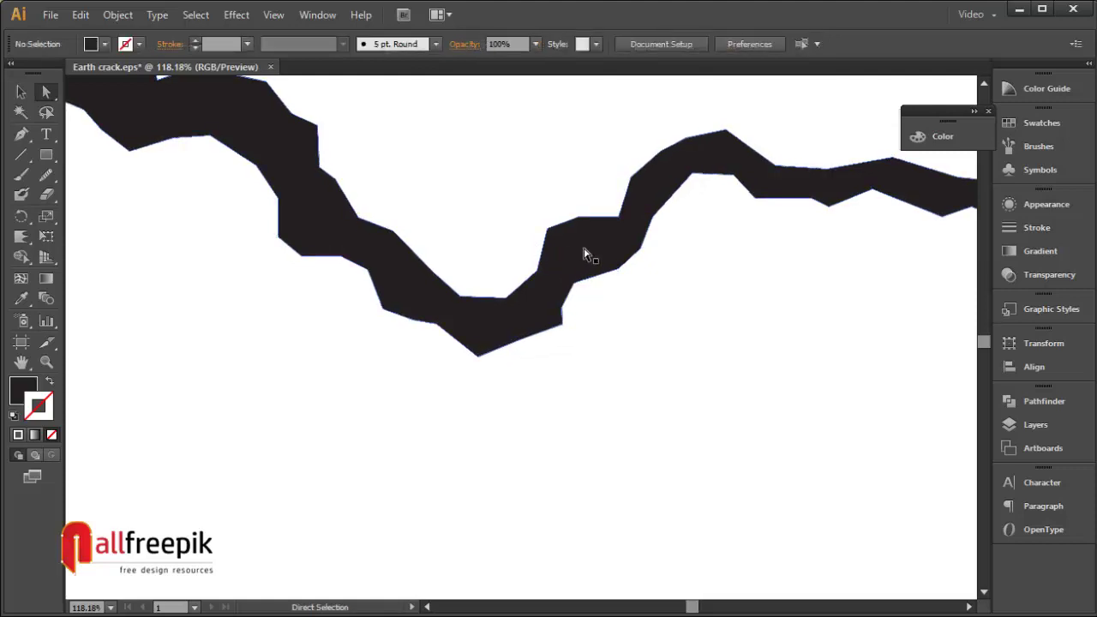
{"action": "left_click_drag", "start_coordinate": [548, 233], "coordinate": [549, 233]}
{"action": "left_click", "coordinate": [685, 311]}
{"action": "left_click_drag", "start_coordinate": [686, 311], "coordinate": [558, 329]}
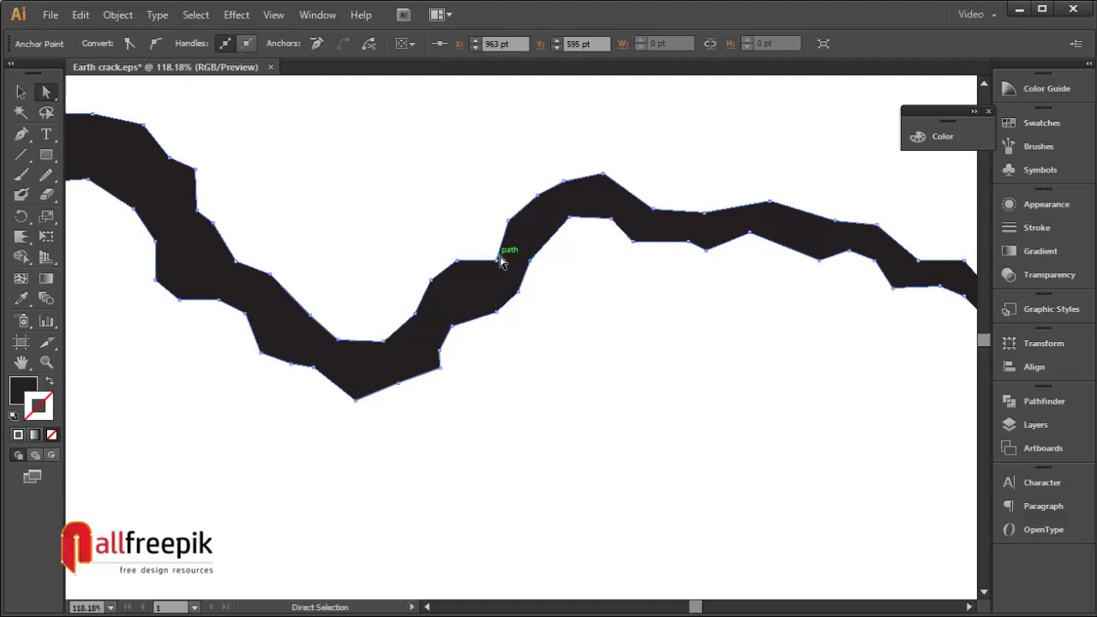
{"action": "left_click_drag", "start_coordinate": [505, 245], "coordinate": [495, 236]}
{"action": "left_click", "coordinate": [600, 341]}
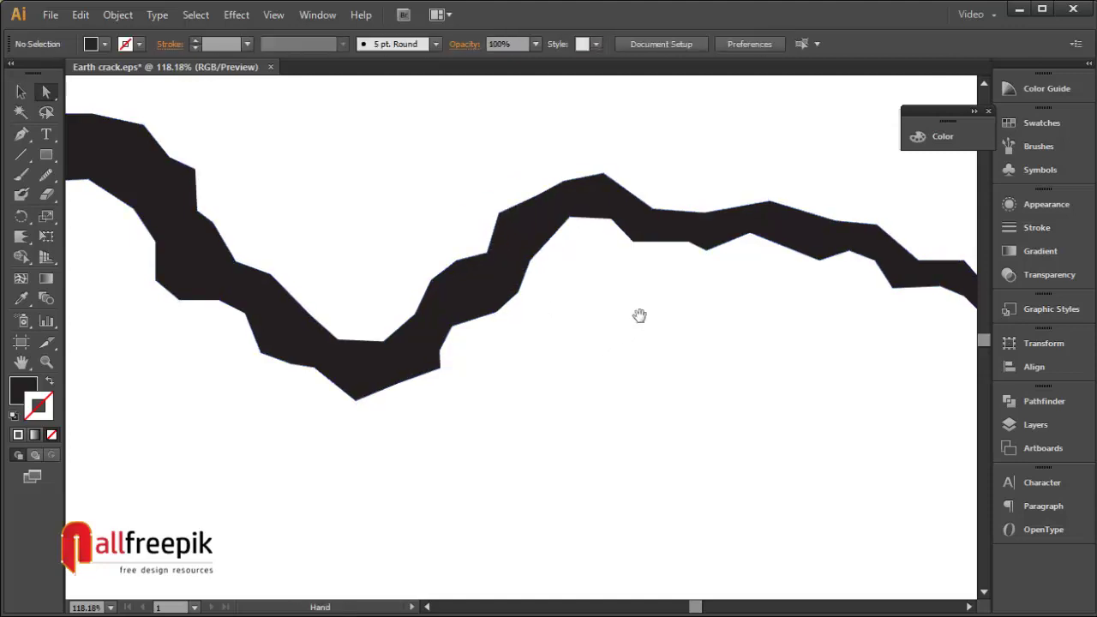
{"action": "left_click_drag", "start_coordinate": [636, 316], "coordinate": [512, 316]}
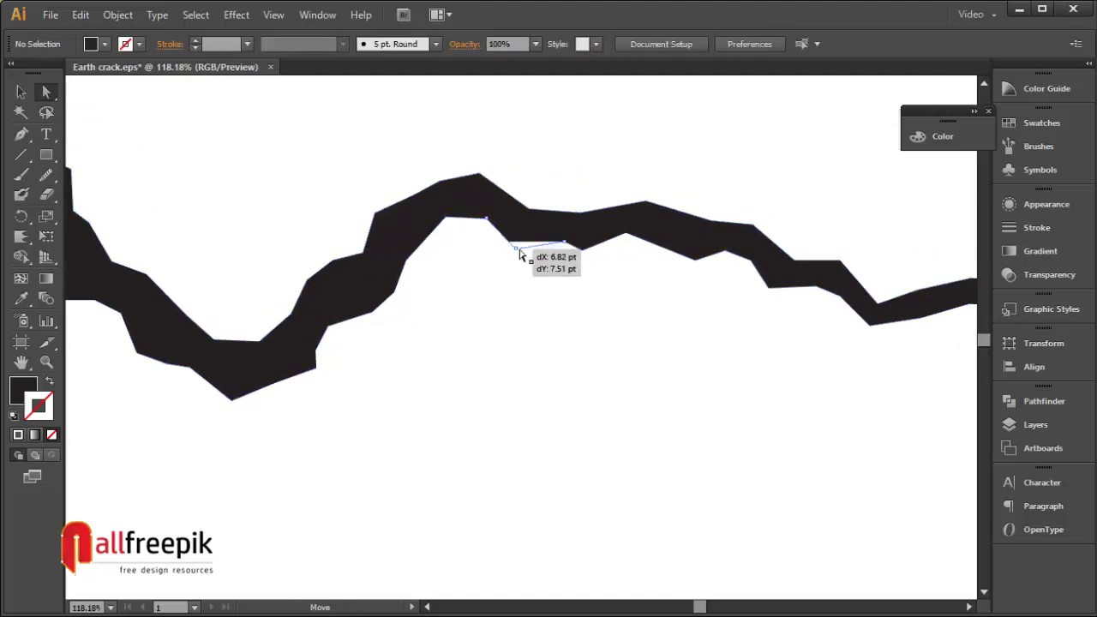
{"action": "left_click_drag", "start_coordinate": [516, 250], "coordinate": [516, 249]}
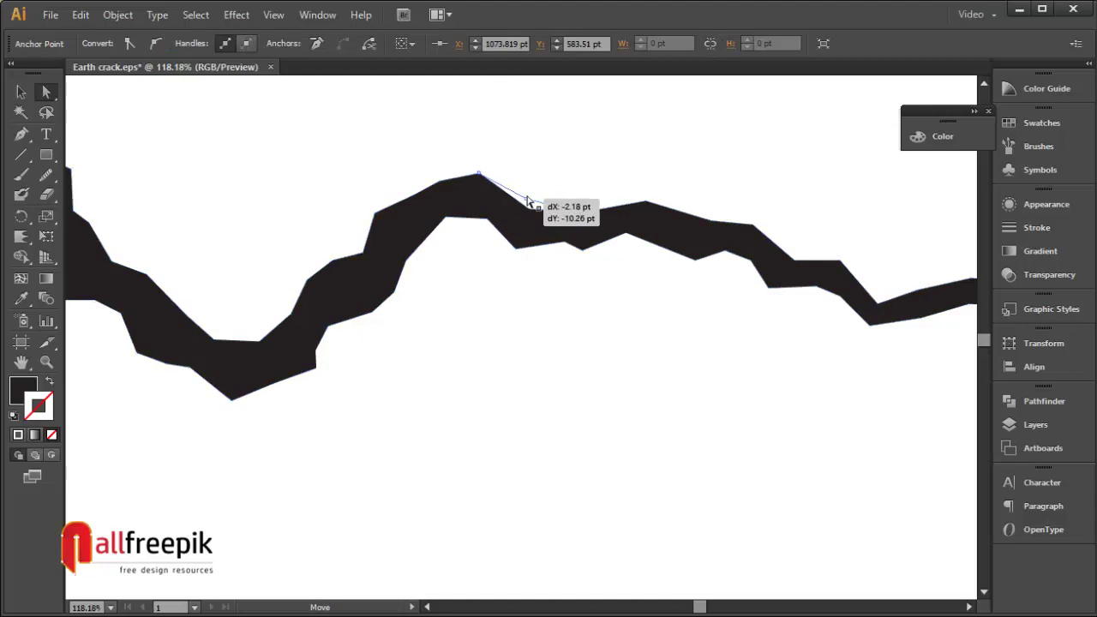
{"action": "left_click_drag", "start_coordinate": [530, 205], "coordinate": [524, 199]}
{"action": "left_click", "coordinate": [641, 275]}
{"action": "left_click_drag", "start_coordinate": [631, 234], "coordinate": [639, 238]}
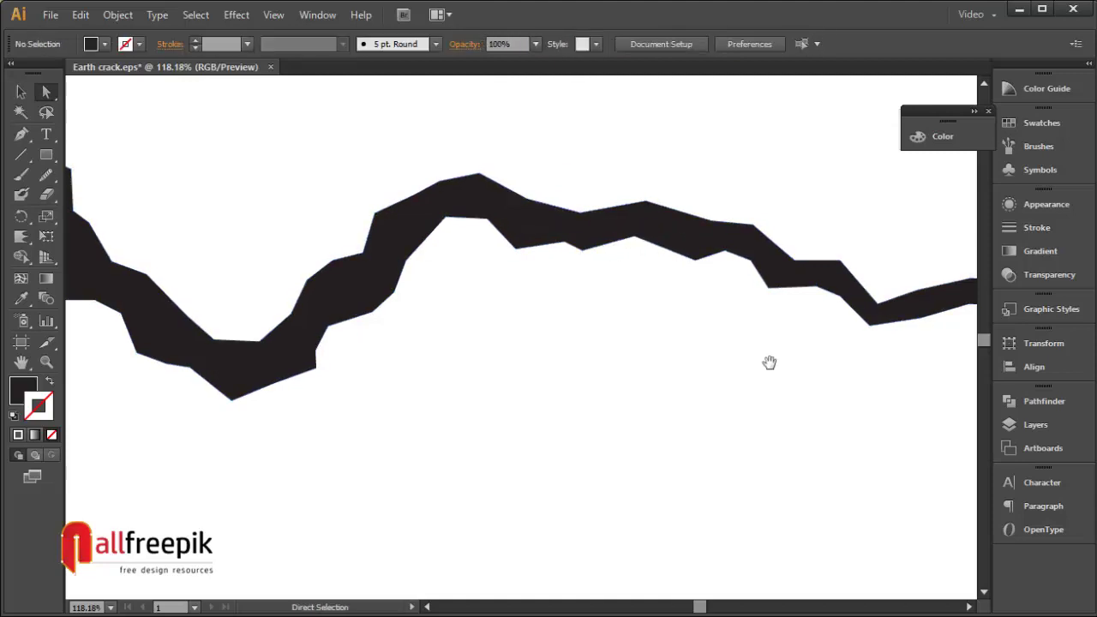
{"action": "left_click_drag", "start_coordinate": [766, 363], "coordinate": [560, 284]}
Sharpen a lower-edge bend and lift bottom points to thin the crack toward its right end
{"action": "left_click_drag", "start_coordinate": [742, 339], "coordinate": [539, 316]}
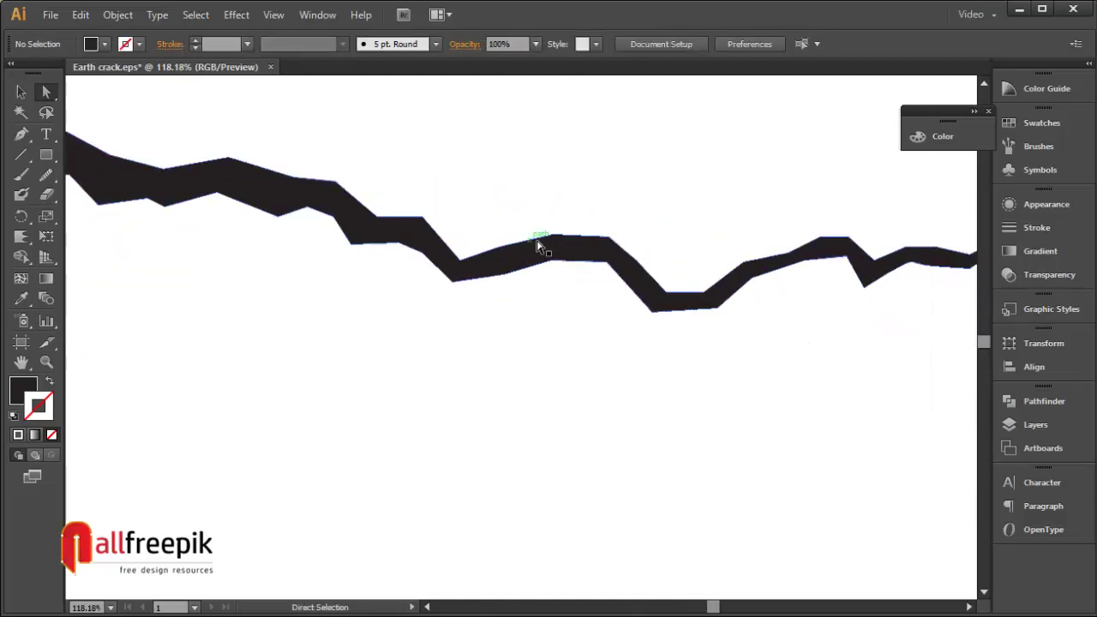
{"action": "left_click", "coordinate": [552, 264]}
{"action": "left_click_drag", "start_coordinate": [551, 264], "coordinate": [515, 277]}
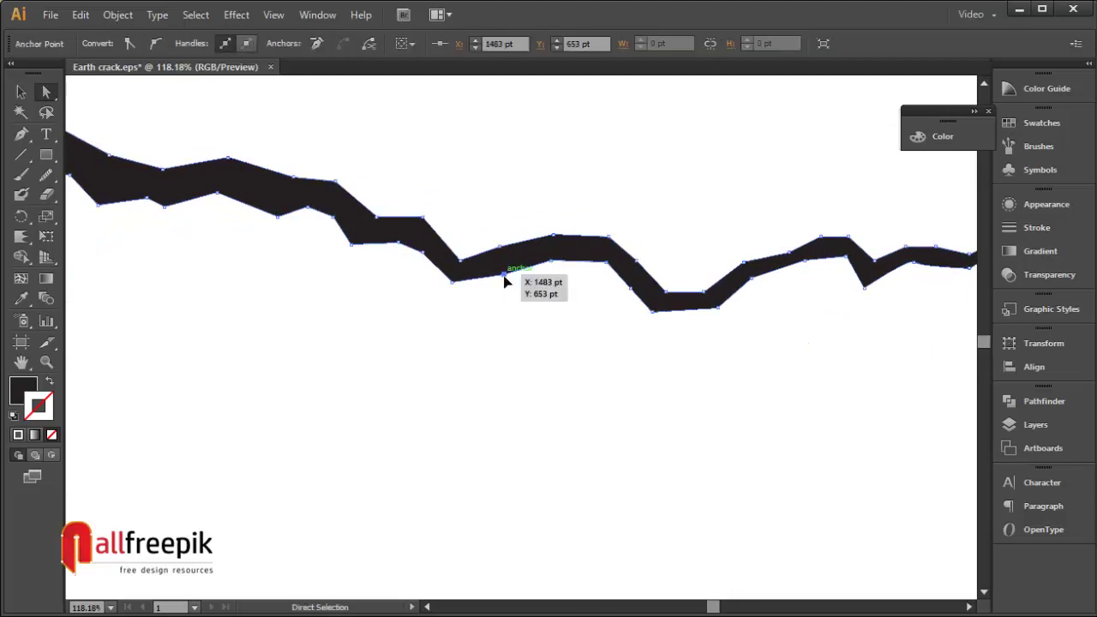
{"action": "left_click", "coordinate": [590, 316]}
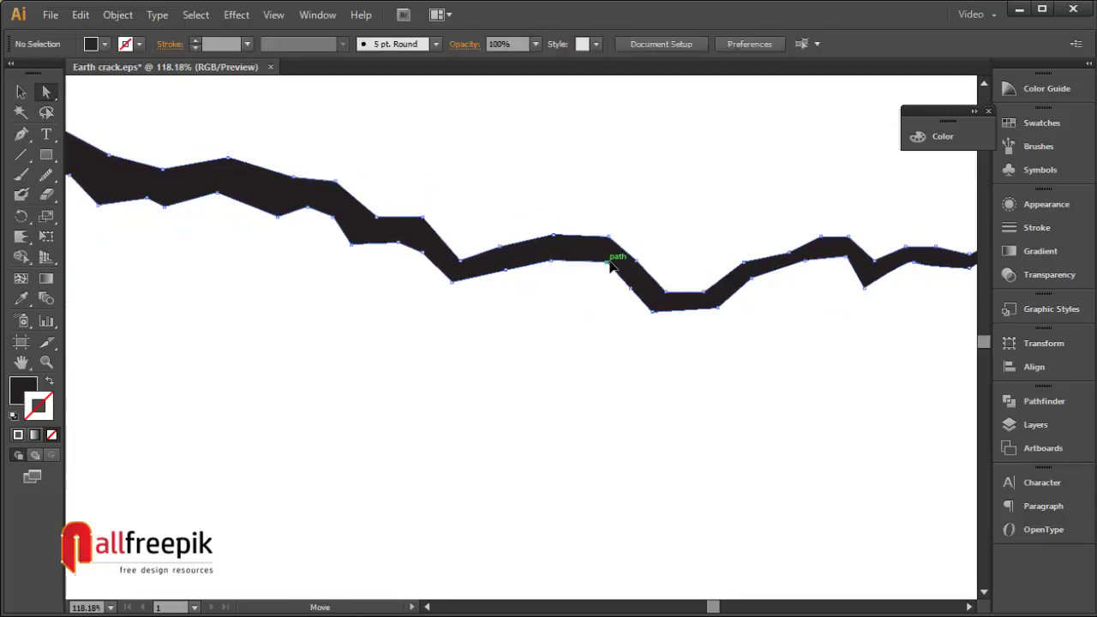
{"action": "left_click_drag", "start_coordinate": [611, 266], "coordinate": [612, 257]}
{"action": "left_click", "coordinate": [632, 355]}
{"action": "mouse_move", "coordinate": [661, 321]}
{"action": "left_mouse_down"}
{"action": "mouse_move", "coordinate": [506, 321]}
{"action": "mouse_move", "coordinate": [511, 306]}
{"action": "left_mouse_up"}
{"action": "left_click", "coordinate": [600, 352]}
{"action": "left_click_drag", "start_coordinate": [652, 330], "coordinate": [586, 343]}
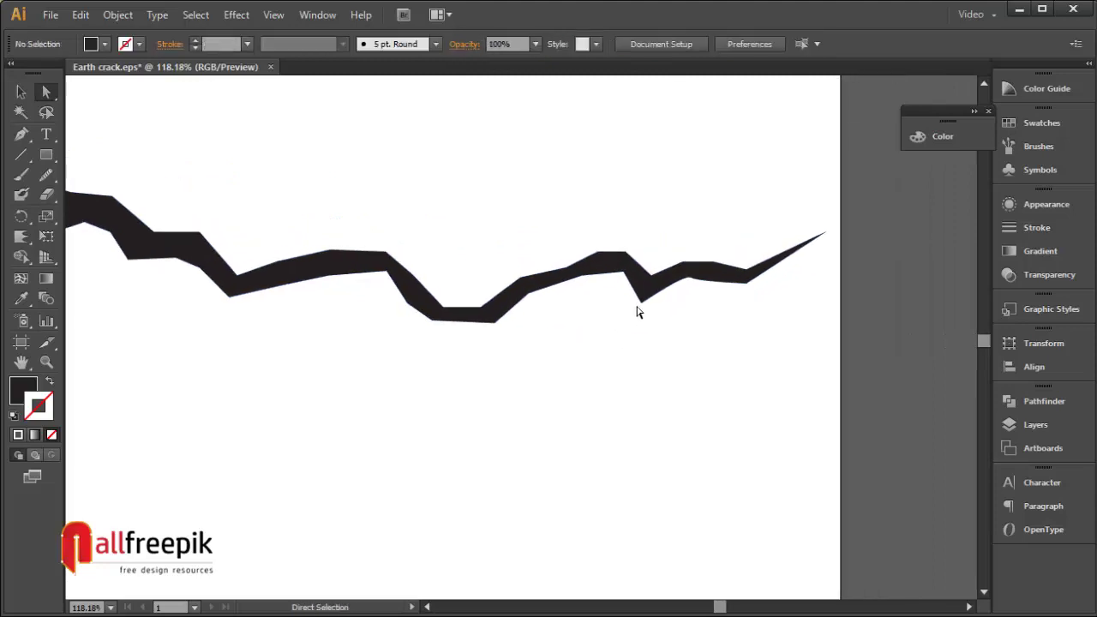
{"action": "mouse_move", "coordinate": [638, 312]}
{"action": "left_mouse_down"}
{"action": "mouse_move", "coordinate": [642, 289]}
{"action": "mouse_move", "coordinate": [671, 304]}
{"action": "mouse_move", "coordinate": [718, 300]}
{"action": "left_mouse_up"}
Add a notch near the right end and tweak lower-edge points so the crack tapers sharply
{"action": "left_click", "coordinate": [765, 347]}
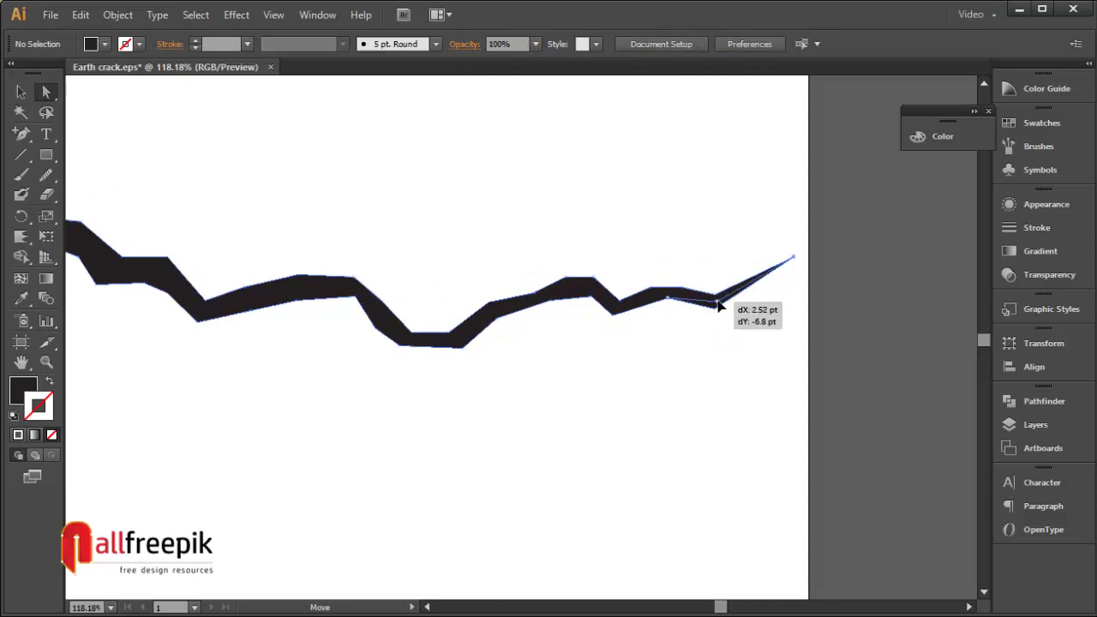
{"action": "left_click", "coordinate": [747, 399]}
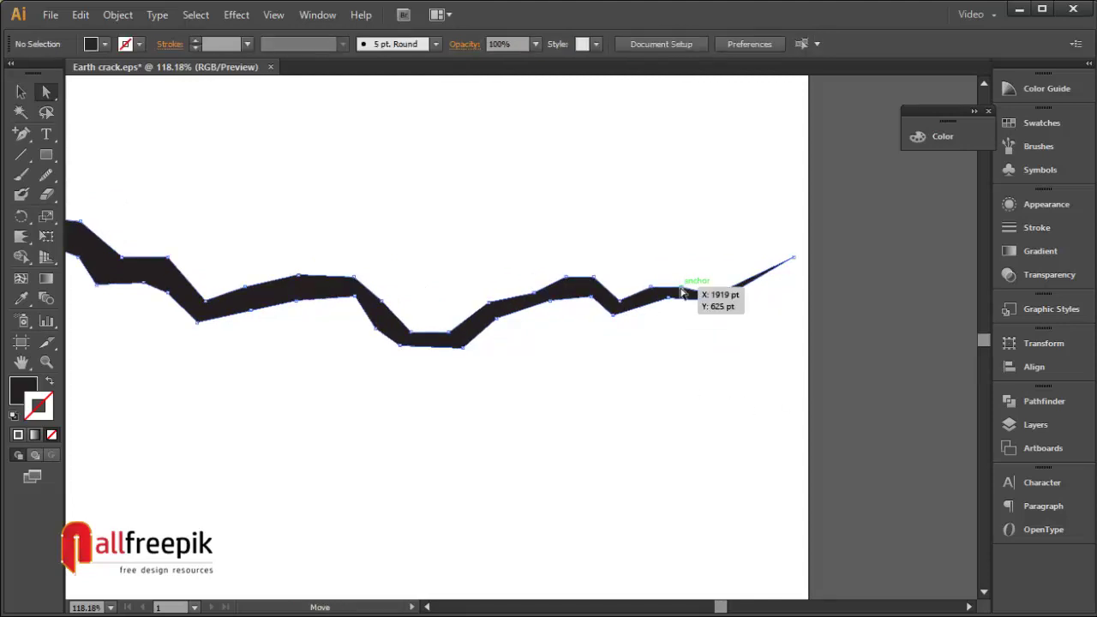
{"action": "left_click_drag", "start_coordinate": [682, 294], "coordinate": [716, 300]}
{"action": "left_click", "coordinate": [557, 271]}
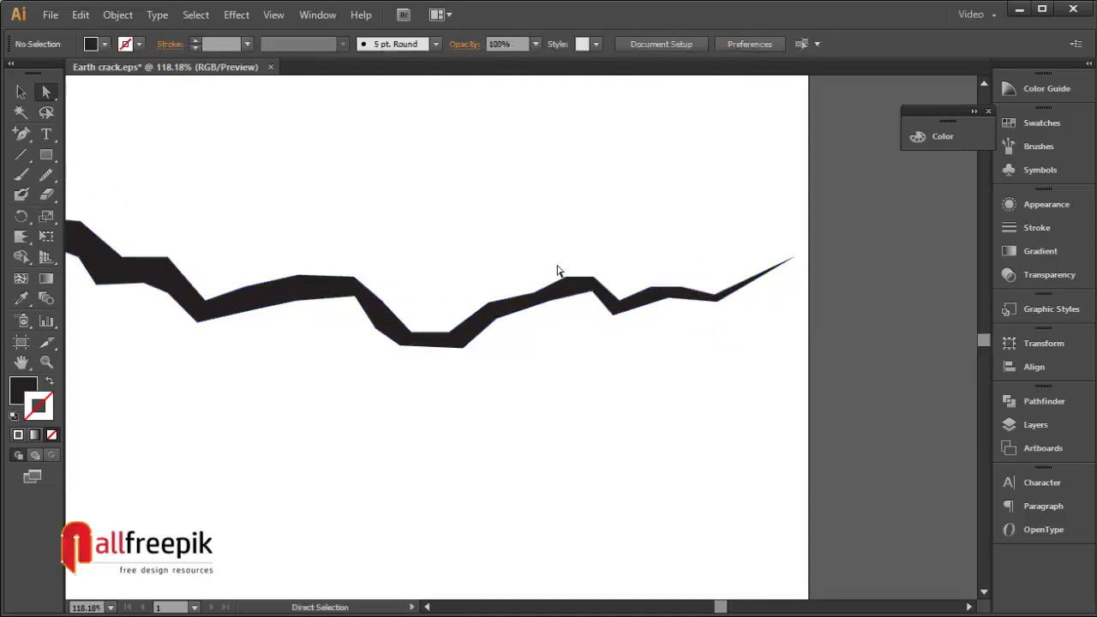
{"action": "left_click_drag", "start_coordinate": [497, 326], "coordinate": [519, 317]}
{"action": "left_click", "coordinate": [619, 399]}
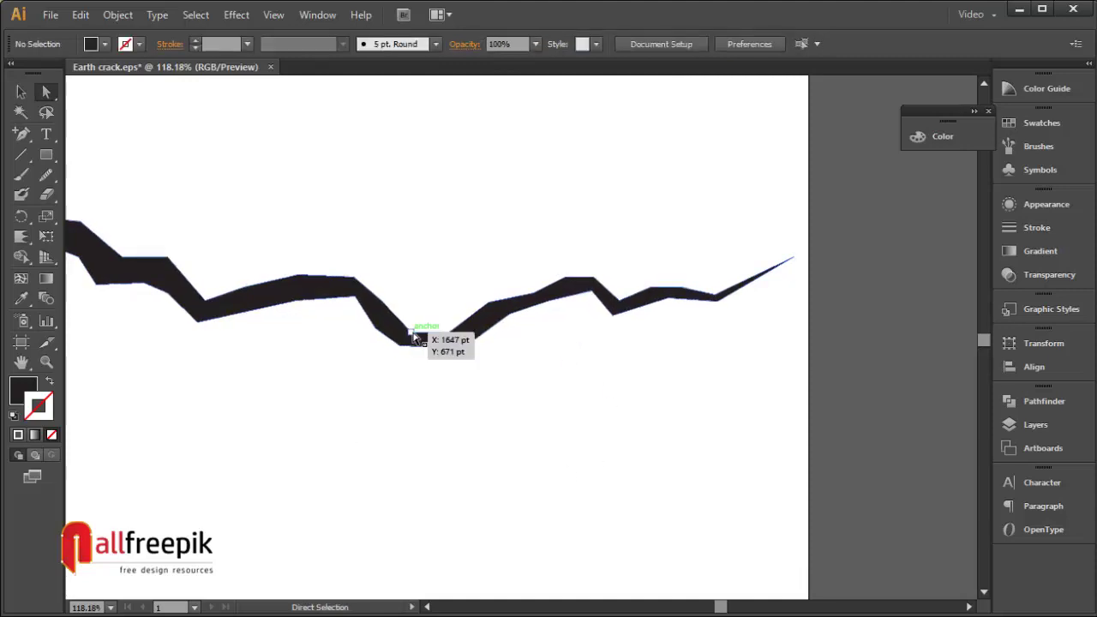
{"action": "left_click_drag", "start_coordinate": [413, 334], "coordinate": [397, 323]}
Zoom out to the full artboard, then marquee-zoom back in to frame the whole crack
{"action": "left_click", "coordinate": [456, 256], "text": "ctrl+alt"}
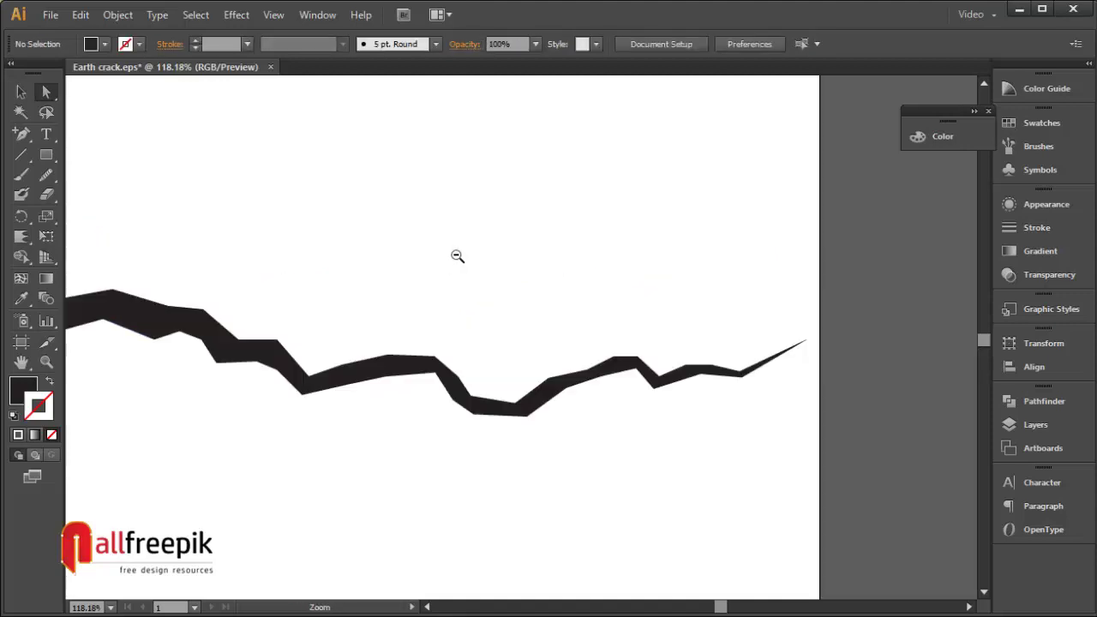
{"action": "left_click", "coordinate": [456, 256], "text": "ctrl+alt"}
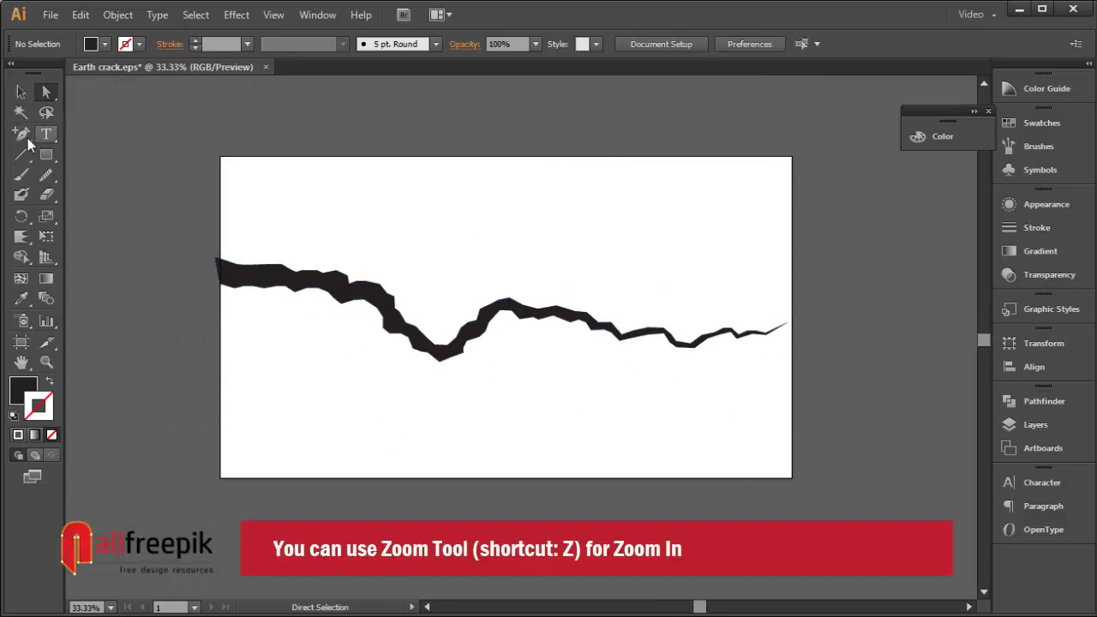
{"action": "left_click_drag", "start_coordinate": [21, 134], "coordinate": [71, 148]}
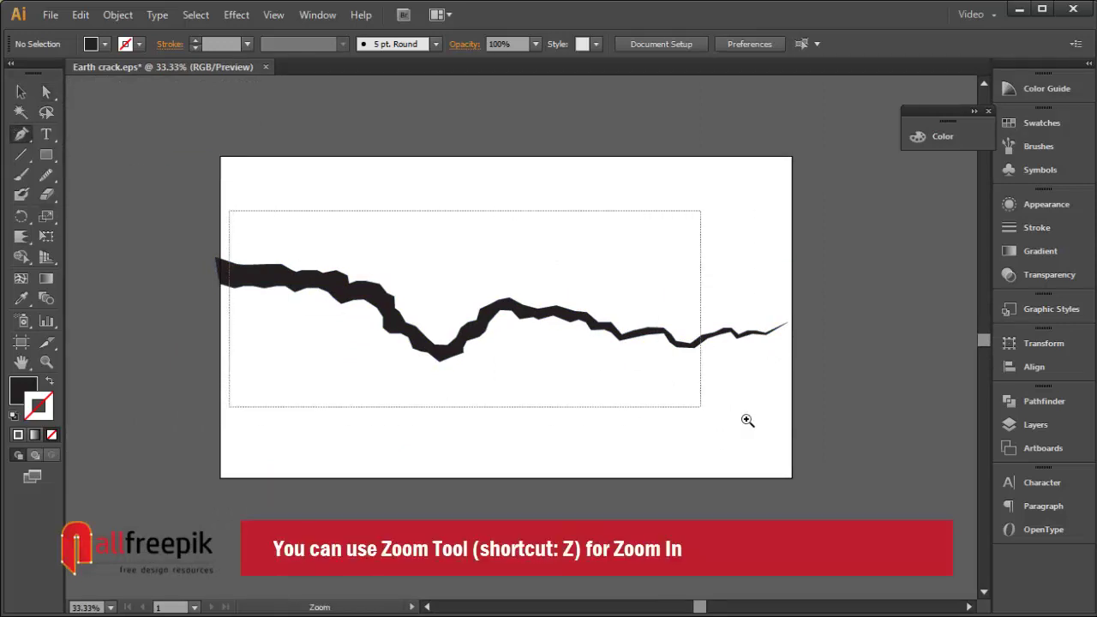
{"action": "left_click_drag", "start_coordinate": [257, 208], "coordinate": [746, 421]}
{"action": "left_click_drag", "start_coordinate": [674, 286], "coordinate": [479, 326]}
{"action": "left_click", "coordinate": [440, 330]}
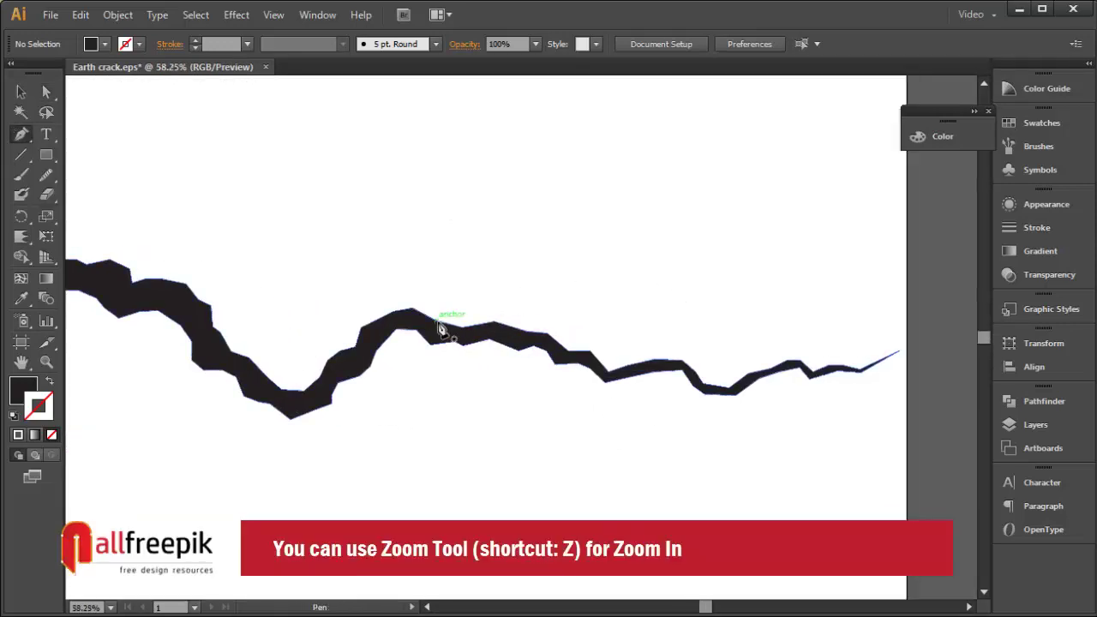
Draw the branch's first jagged edge from the main crack's middle up to a tip at upper right
{"action": "left_click", "coordinate": [446, 326]}
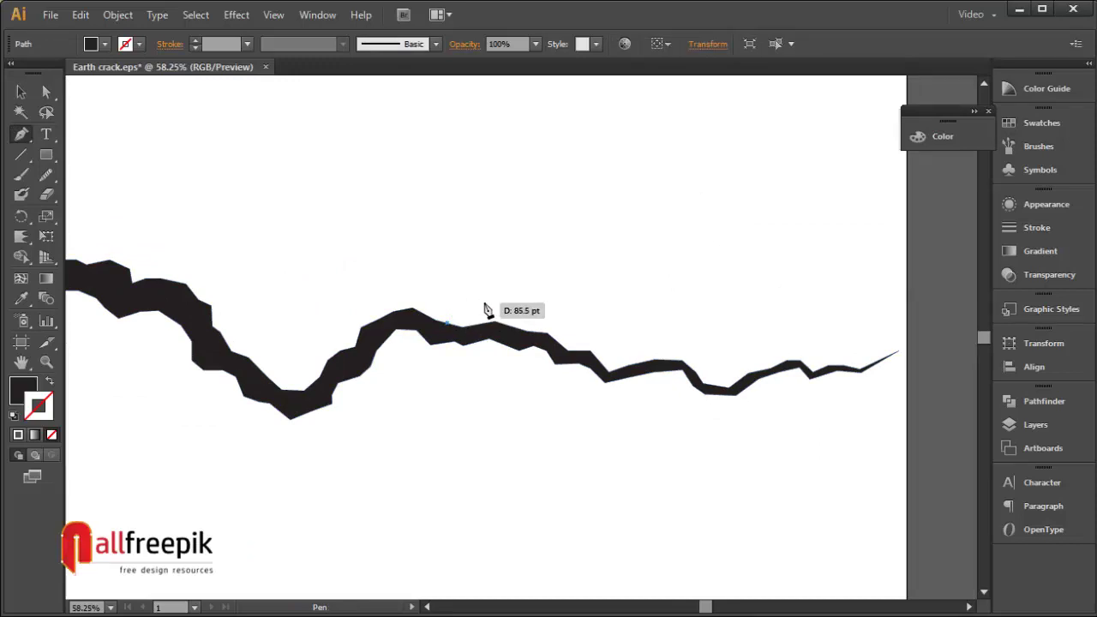
{"action": "left_click", "coordinate": [485, 305]}
{"action": "left_click", "coordinate": [485, 281]}
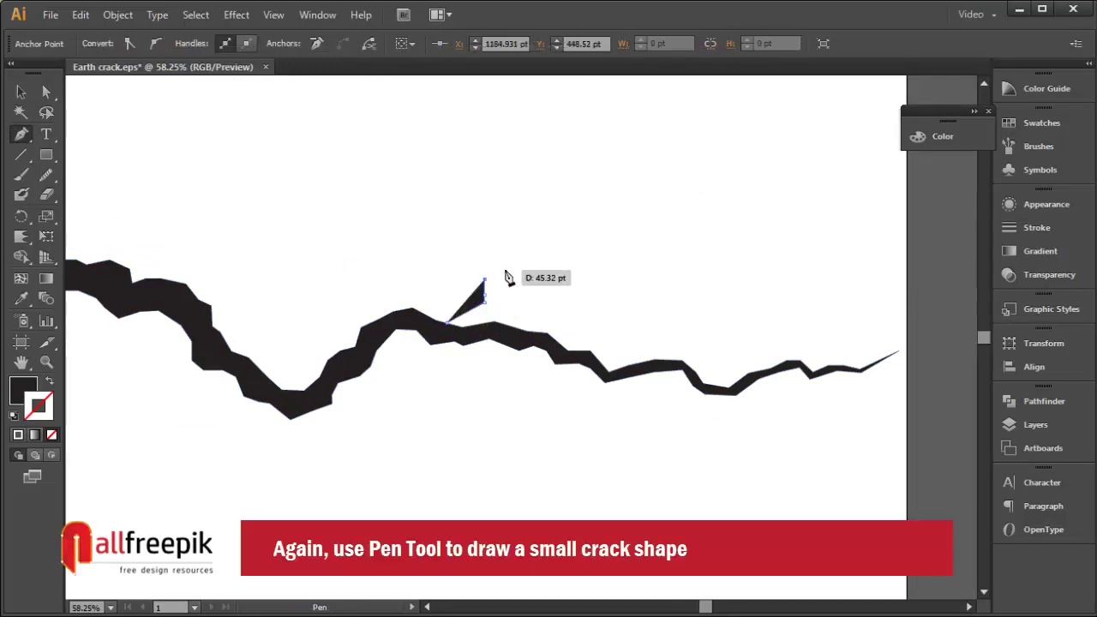
{"action": "left_click", "coordinate": [48, 383]}
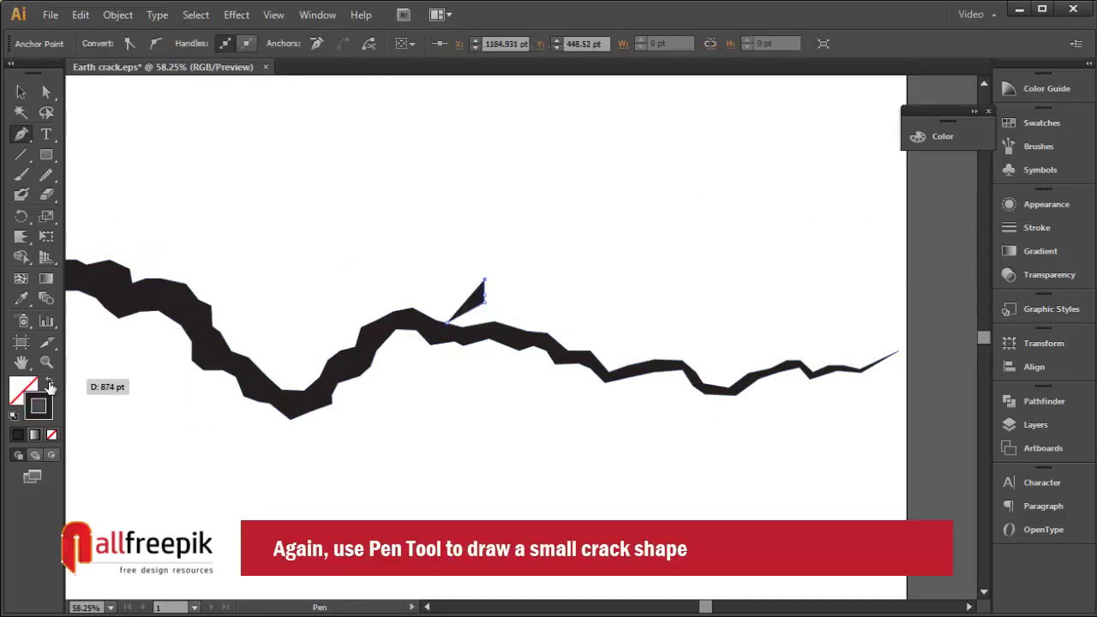
{"action": "left_click", "coordinate": [498, 265]}
{"action": "left_click", "coordinate": [526, 242]}
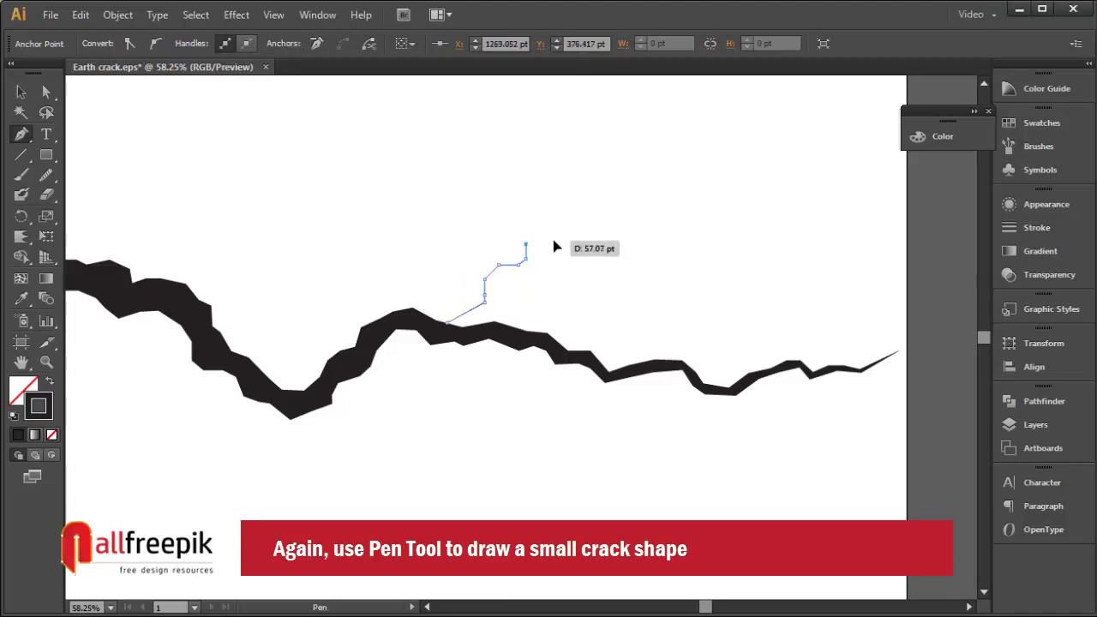
{"action": "left_click", "coordinate": [563, 230]}
{"action": "left_click", "coordinate": [587, 227]}
{"action": "left_click", "coordinate": [610, 236]}
{"action": "left_click", "coordinate": [631, 221]}
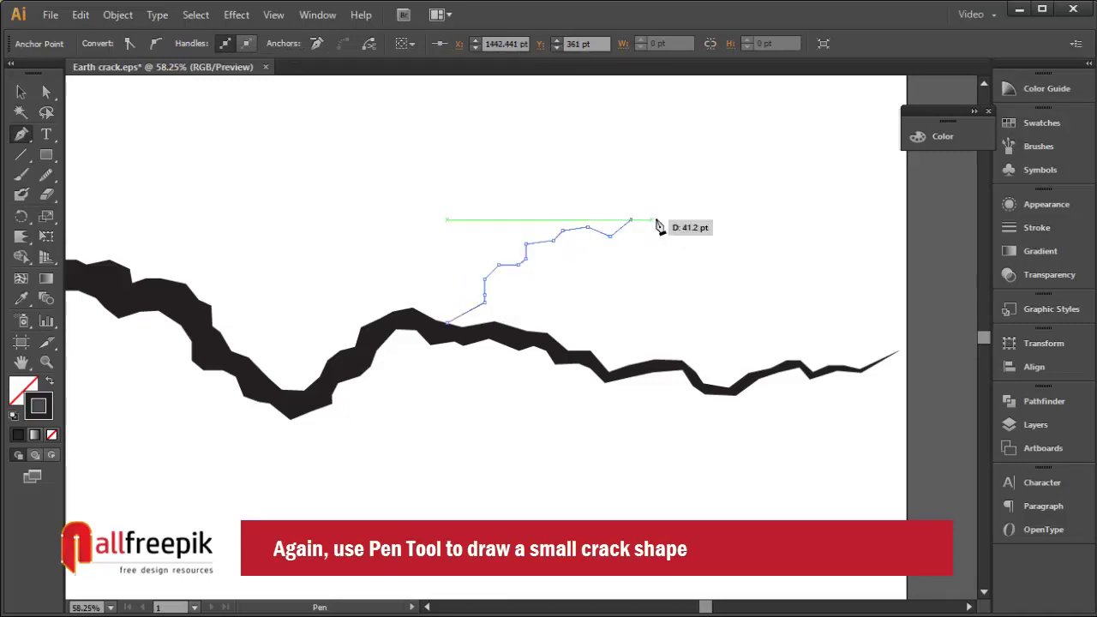
{"action": "left_click", "coordinate": [683, 226]}
{"action": "left_click", "coordinate": [702, 198]}
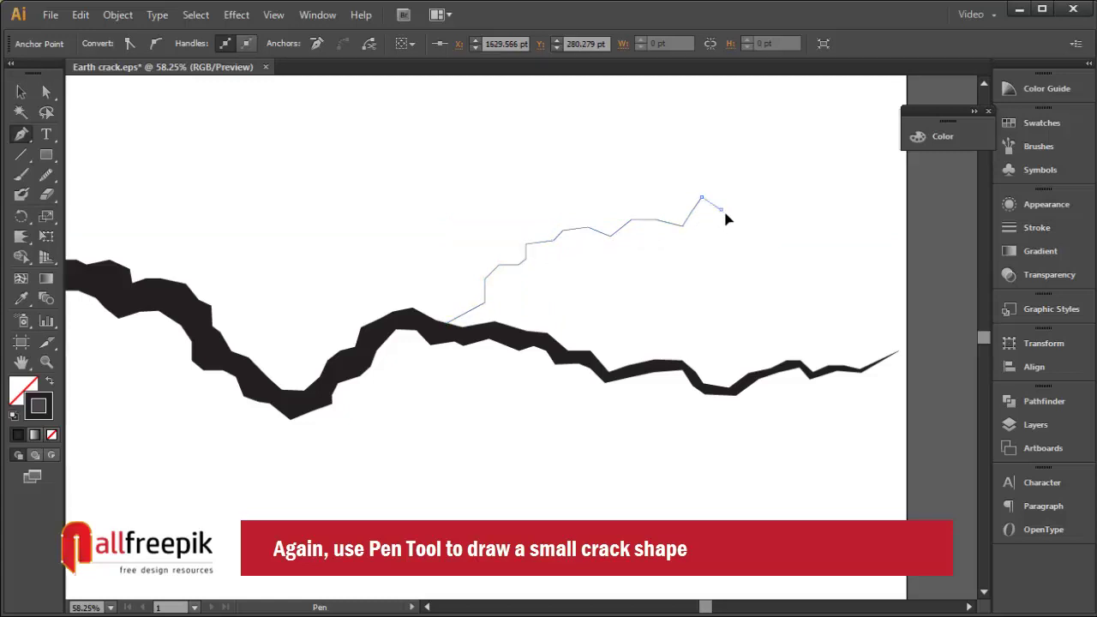
{"action": "left_click", "coordinate": [745, 220]}
{"action": "left_click", "coordinate": [768, 187]}
{"action": "left_click", "coordinate": [763, 143]}
{"action": "left_click", "coordinate": [787, 127]}
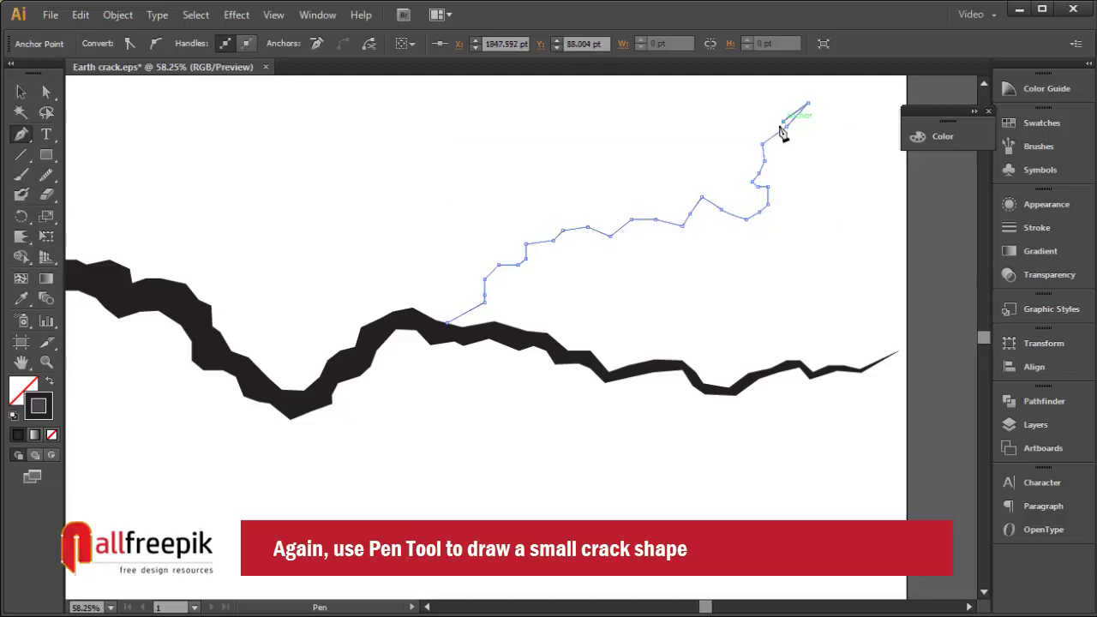
Trace the branch's jagged return edge back down to the main crack, closing the outline
{"action": "left_click", "coordinate": [754, 137]}
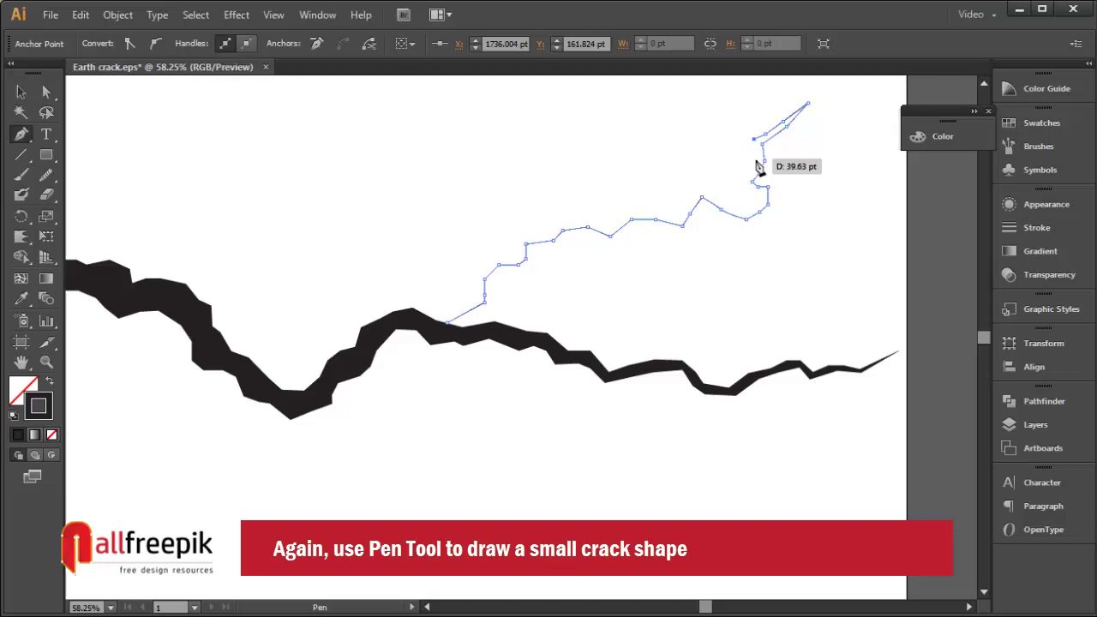
{"action": "left_click", "coordinate": [755, 159]}
{"action": "left_click", "coordinate": [740, 179]}
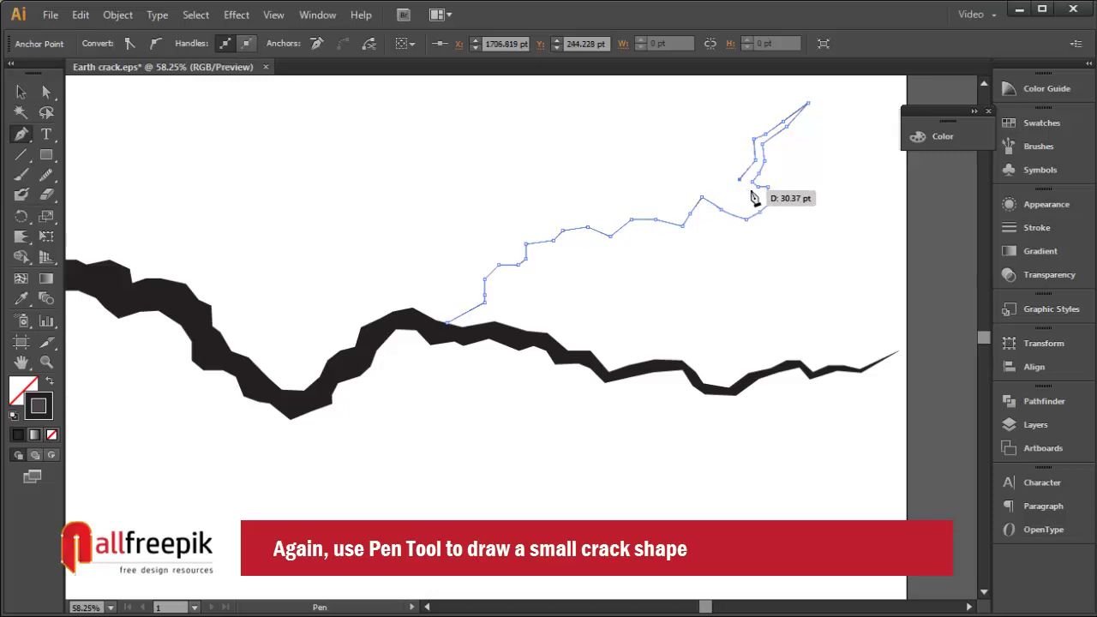
{"action": "left_click", "coordinate": [759, 195]}
{"action": "left_click", "coordinate": [754, 214]}
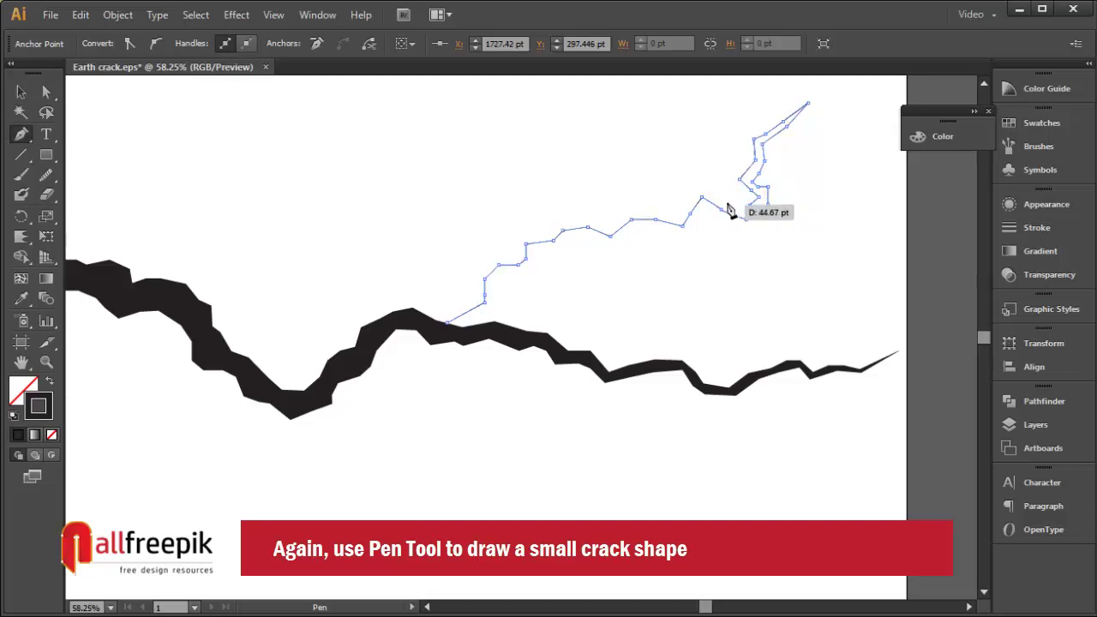
{"action": "left_click", "coordinate": [724, 202]}
{"action": "left_click", "coordinate": [698, 185]}
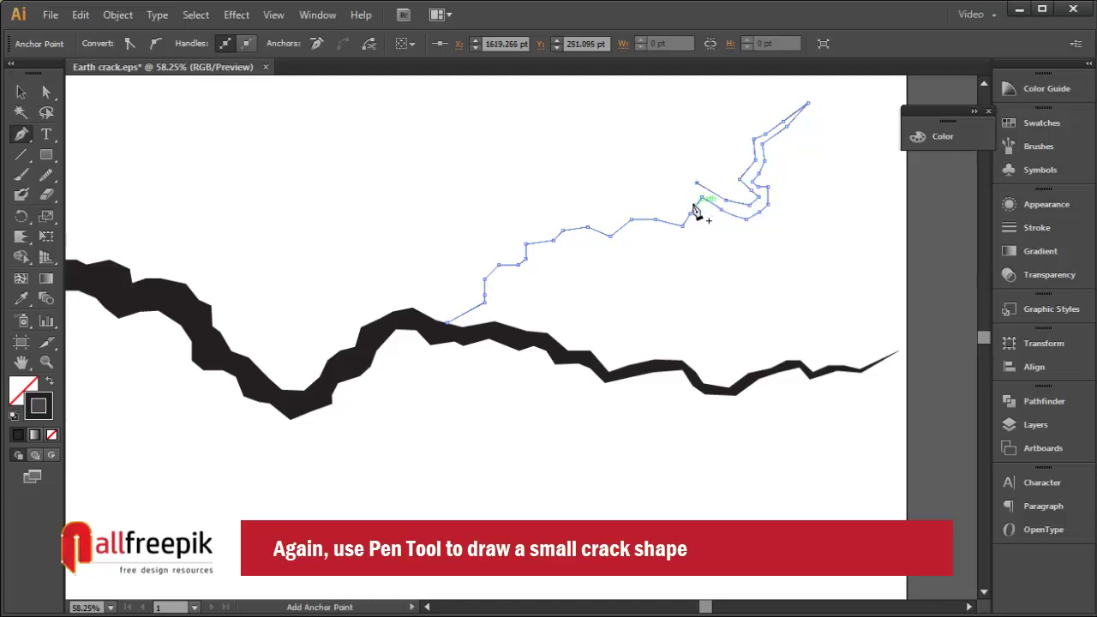
{"action": "left_click", "coordinate": [655, 207]}
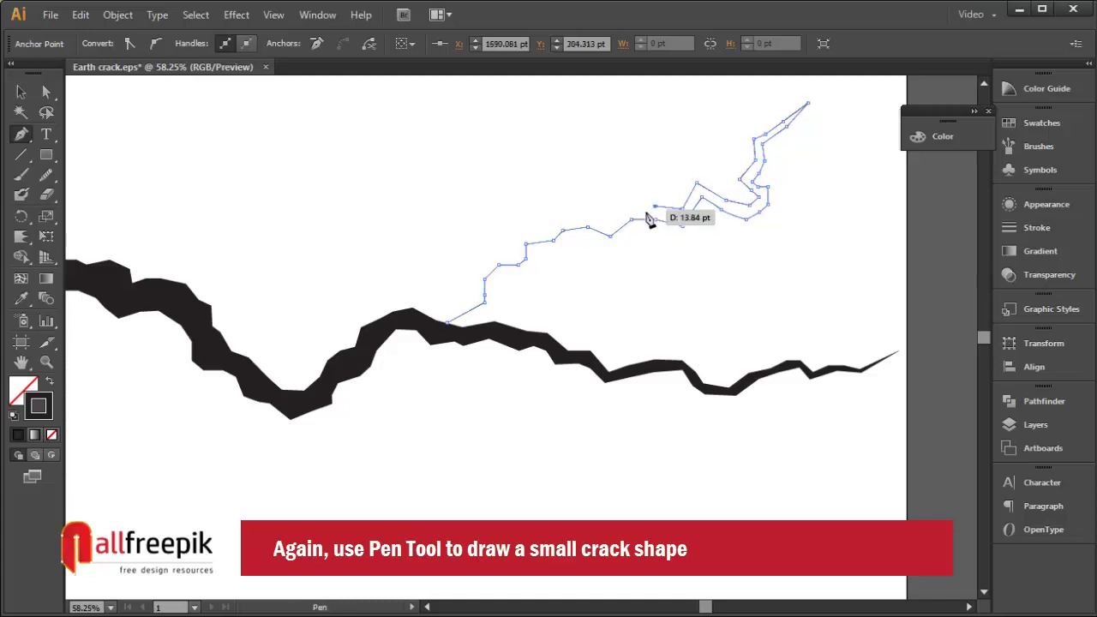
{"action": "left_click", "coordinate": [627, 204]}
{"action": "left_click", "coordinate": [607, 227]}
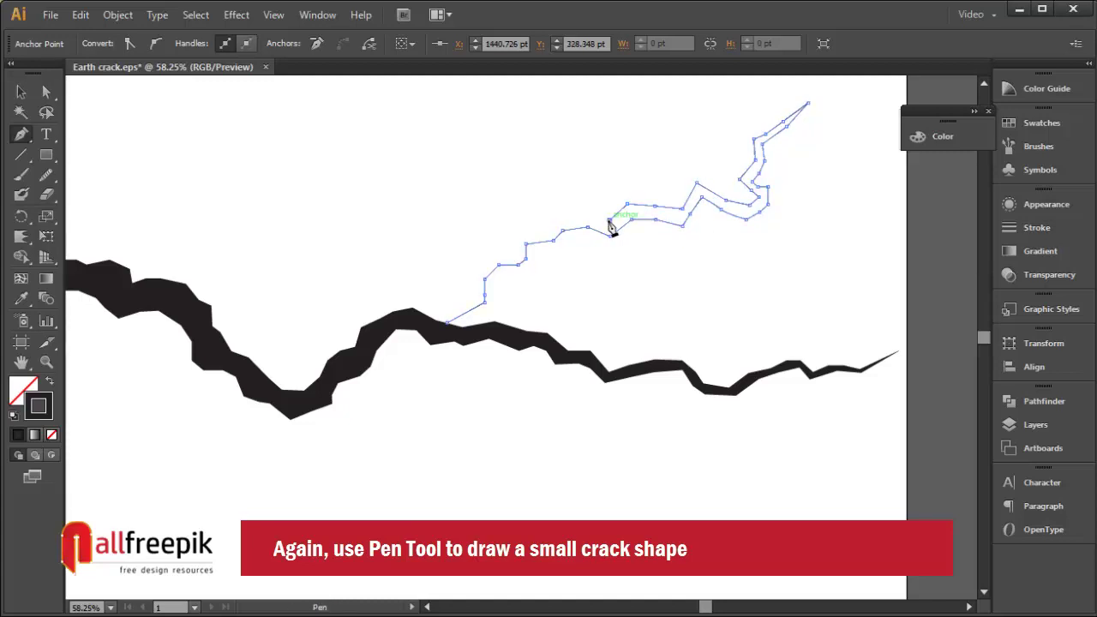
{"action": "left_click", "coordinate": [587, 228]}
{"action": "left_click", "coordinate": [554, 219]}
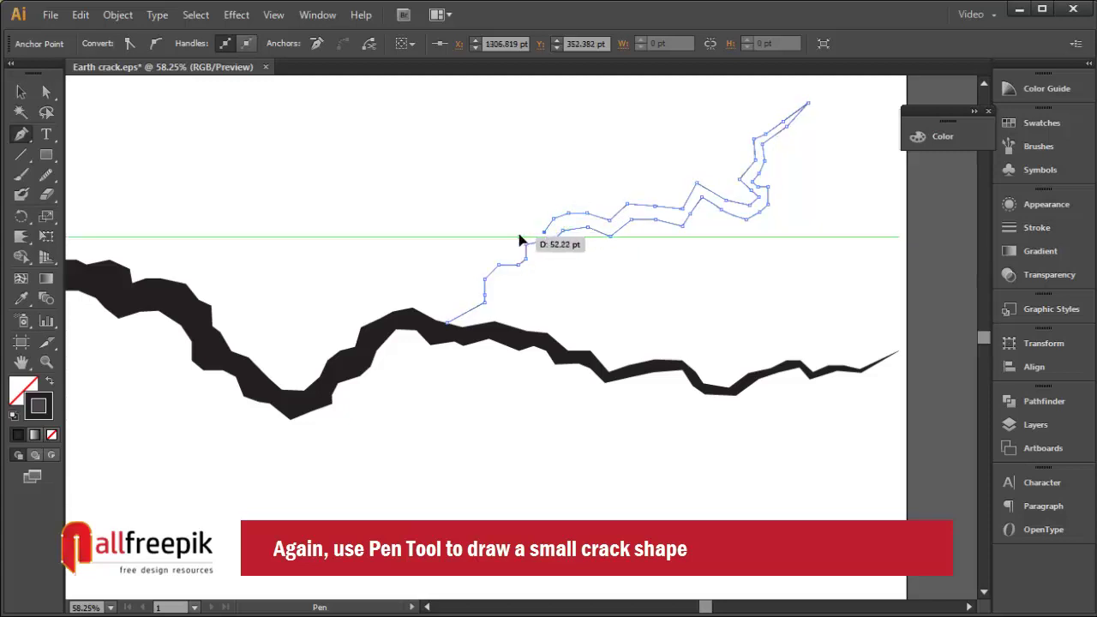
{"action": "left_click", "coordinate": [520, 236]}
{"action": "left_click", "coordinate": [511, 249]}
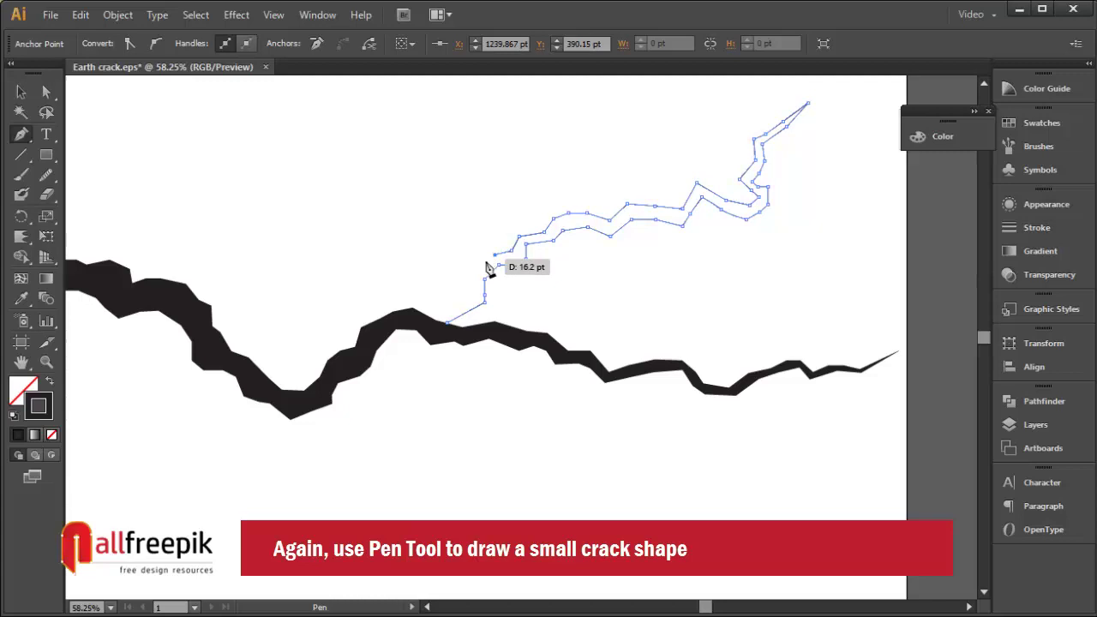
{"action": "left_click", "coordinate": [476, 266]}
{"action": "left_click", "coordinate": [466, 291]}
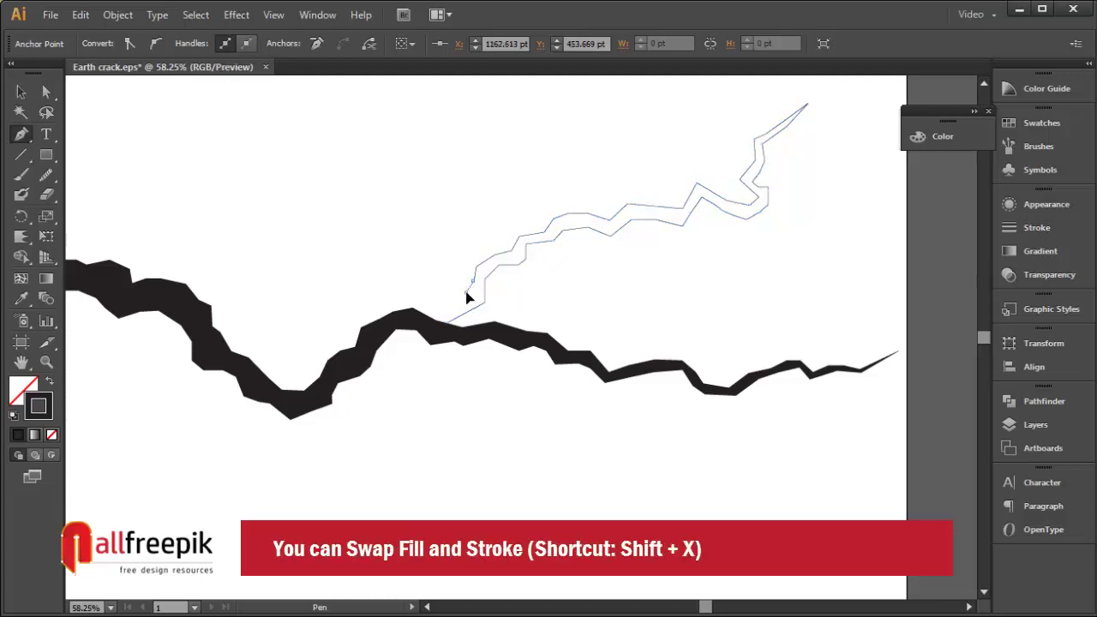
{"action": "left_click", "coordinate": [426, 317]}
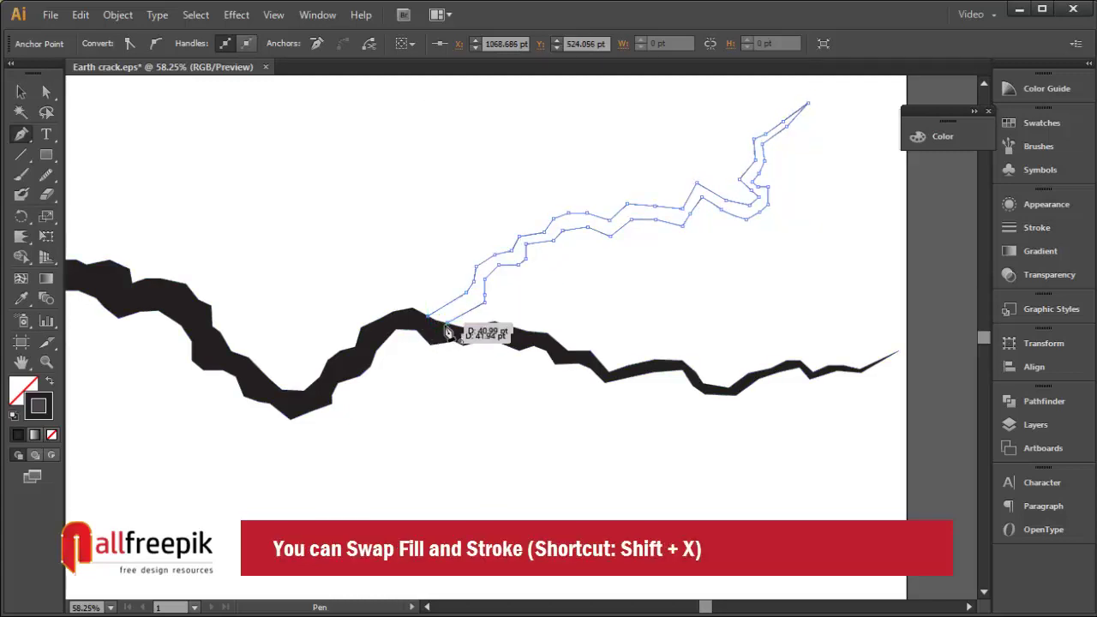
Fill the upper branch solid black and nudge it into position on the main crack
{"action": "left_click", "coordinate": [49, 383]}
{"action": "key", "text": "v"}
{"action": "left_click", "coordinate": [532, 281]}
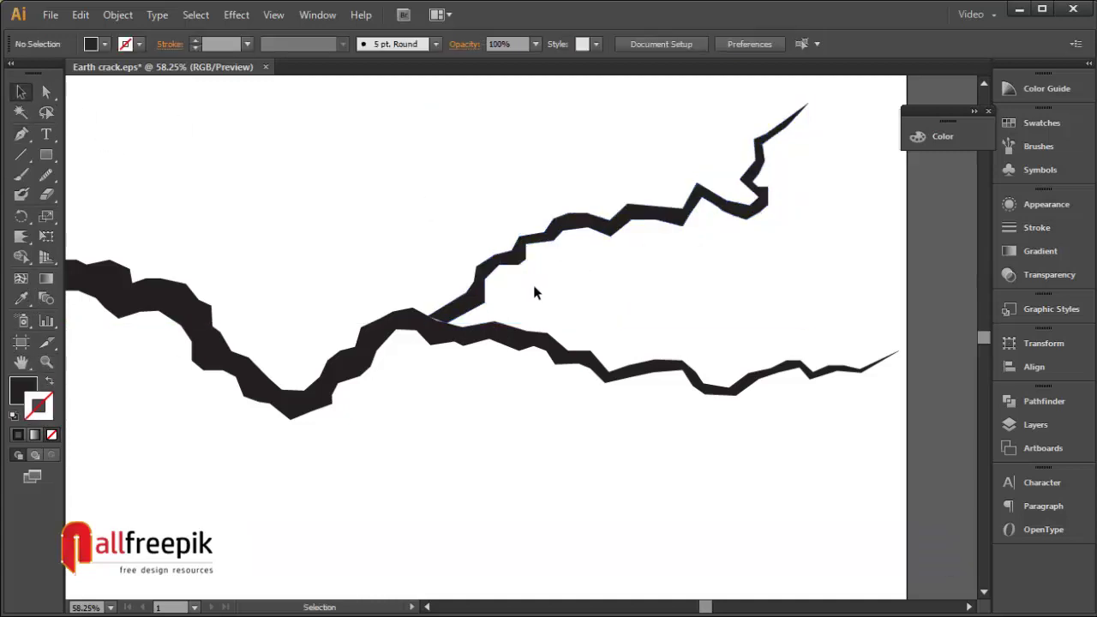
{"action": "left_click_drag", "start_coordinate": [476, 269], "coordinate": [470, 274]}
{"action": "left_click", "coordinate": [693, 237]}
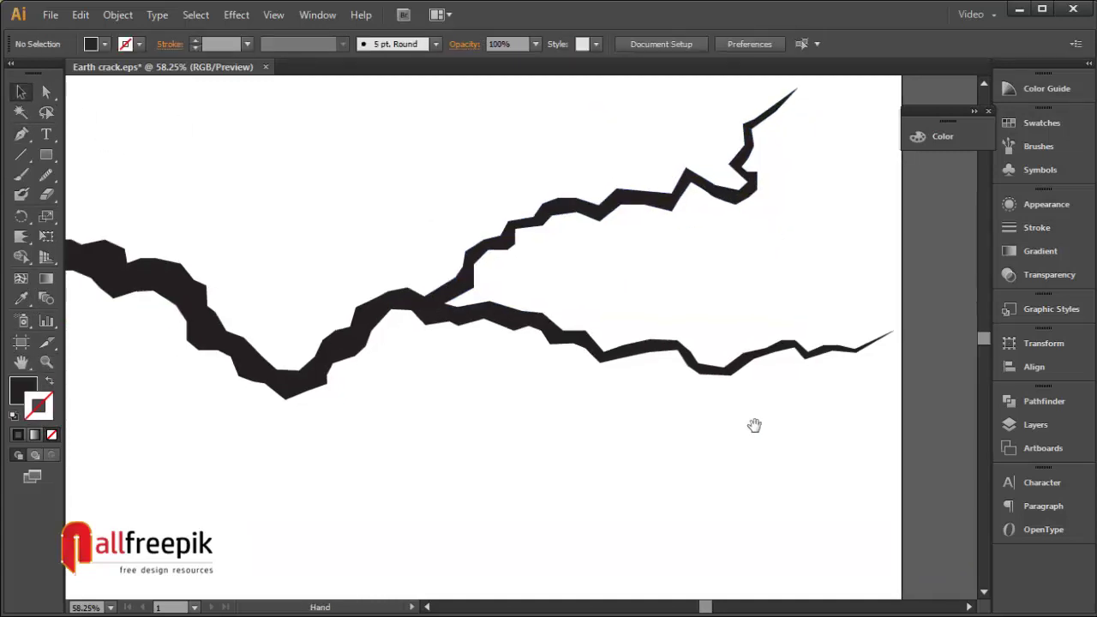
{"action": "scroll", "coordinate": [92, 269], "scroll_direction": "down", "scroll_amount": 3}
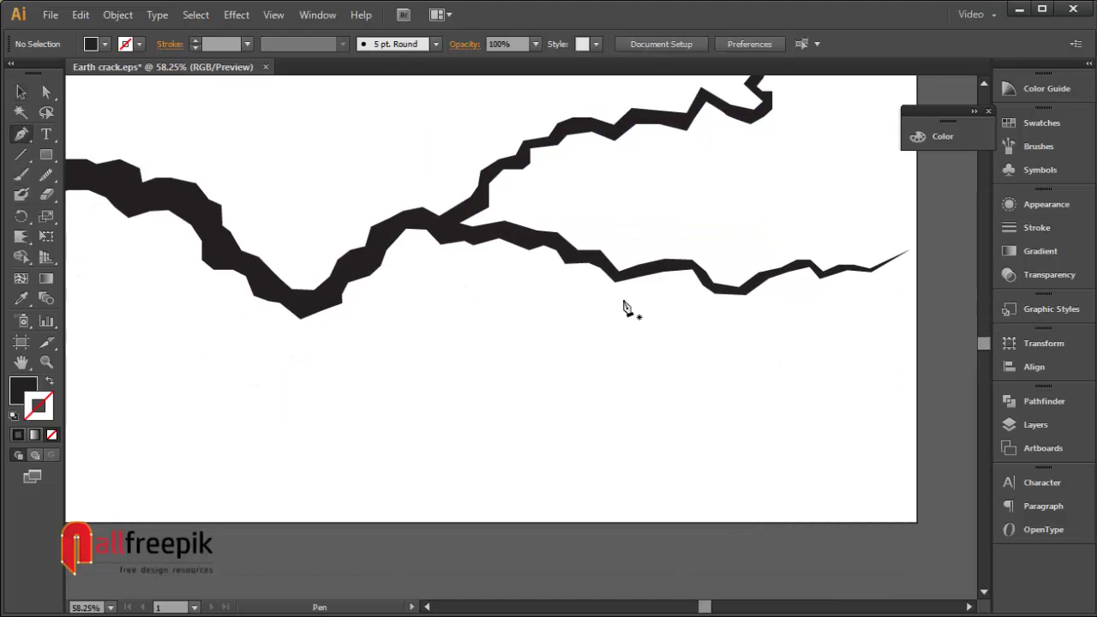
Outline a small jagged crack dropping from the right branch toward the lower right
{"action": "left_click_drag", "start_coordinate": [632, 294], "coordinate": [649, 300]}
{"action": "left_click", "coordinate": [656, 303]}
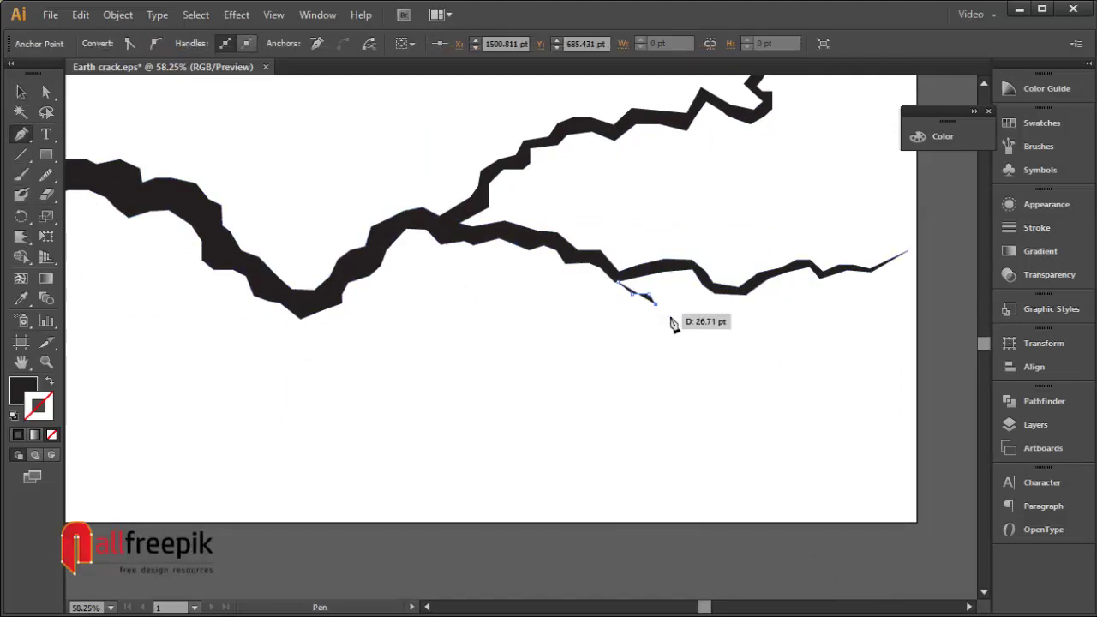
{"action": "left_click", "coordinate": [49, 382]}
{"action": "left_click", "coordinate": [658, 319]}
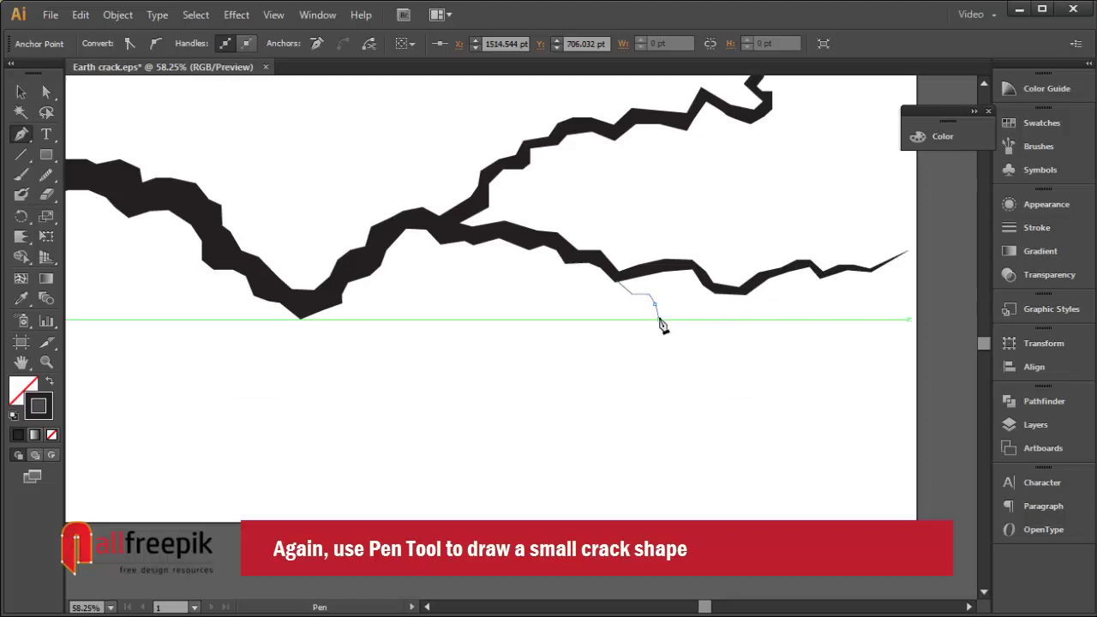
{"action": "left_click", "coordinate": [675, 334]}
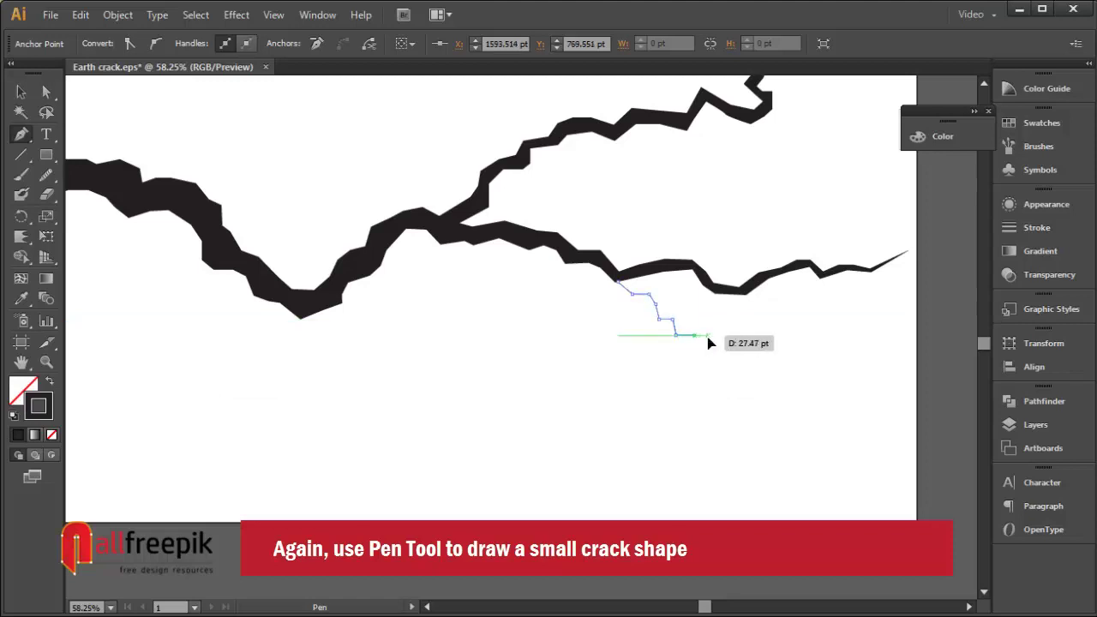
{"action": "left_click", "coordinate": [706, 334]}
{"action": "left_click", "coordinate": [743, 369]}
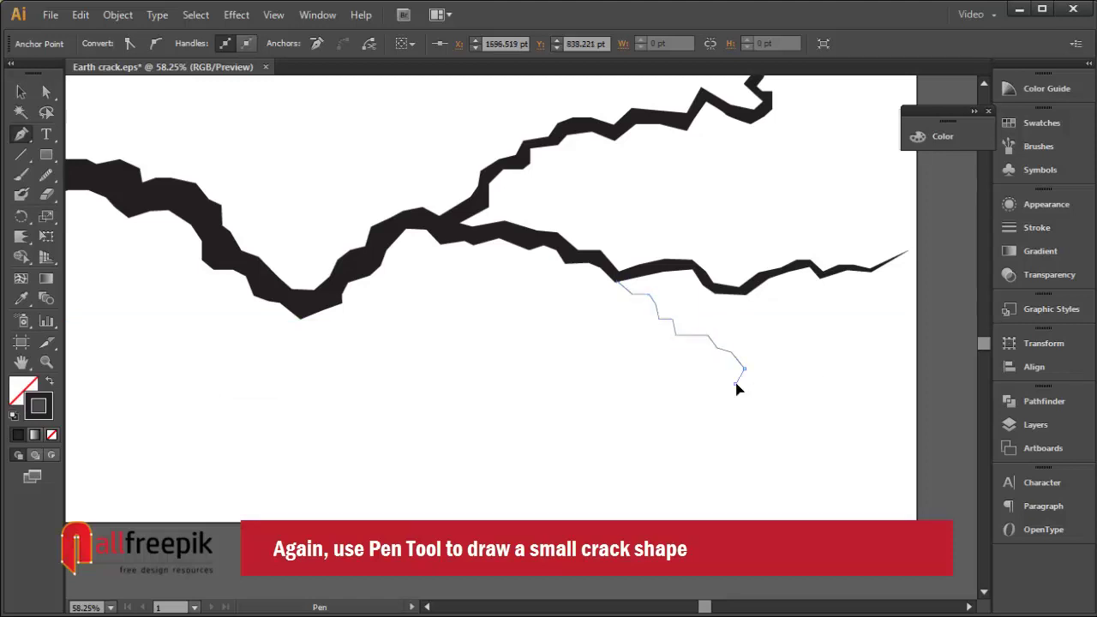
{"action": "left_click", "coordinate": [736, 399]}
{"action": "left_click", "coordinate": [760, 425]}
{"action": "mouse_move", "coordinate": [760, 426]}
{"action": "left_mouse_down"}
{"action": "mouse_move", "coordinate": [734, 411]}
{"action": "mouse_move", "coordinate": [727, 369]}
{"action": "left_mouse_up"}
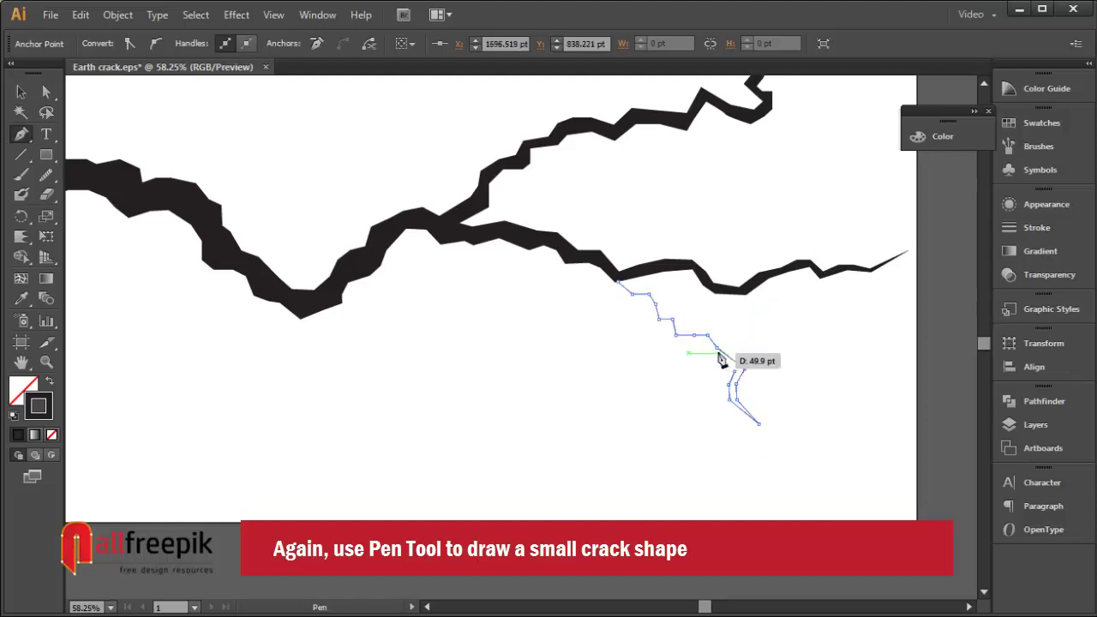
{"action": "mouse_move", "coordinate": [727, 369]}
{"action": "left_mouse_down"}
{"action": "mouse_move", "coordinate": [681, 353]}
{"action": "mouse_move", "coordinate": [612, 282]}
{"action": "mouse_move", "coordinate": [96, 103]}
{"action": "left_mouse_up"}
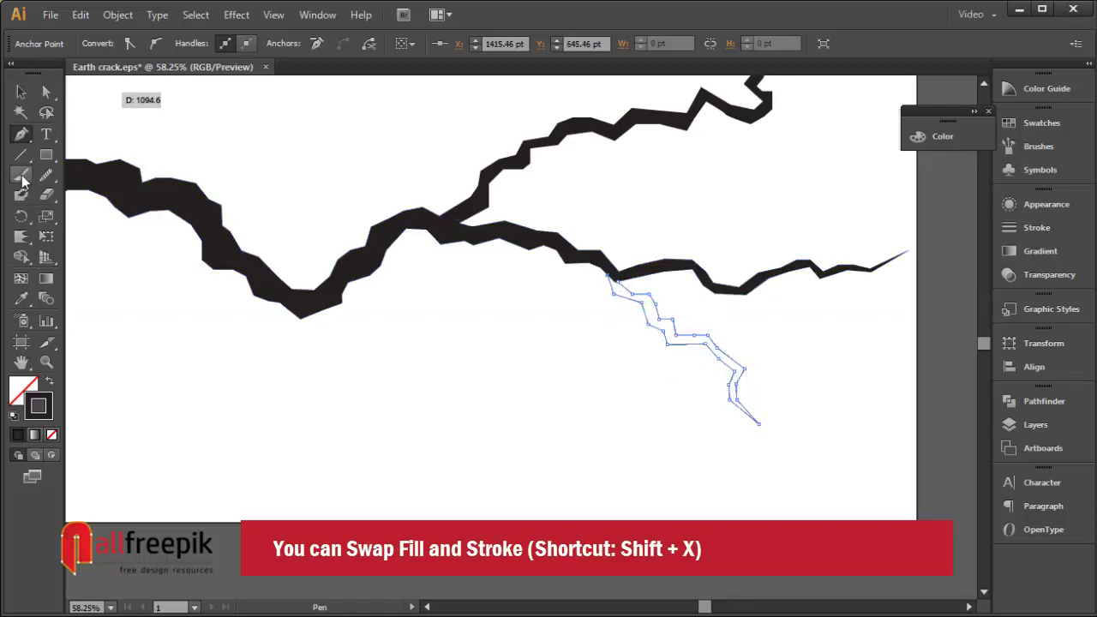
{"action": "left_click", "coordinate": [23, 297]}
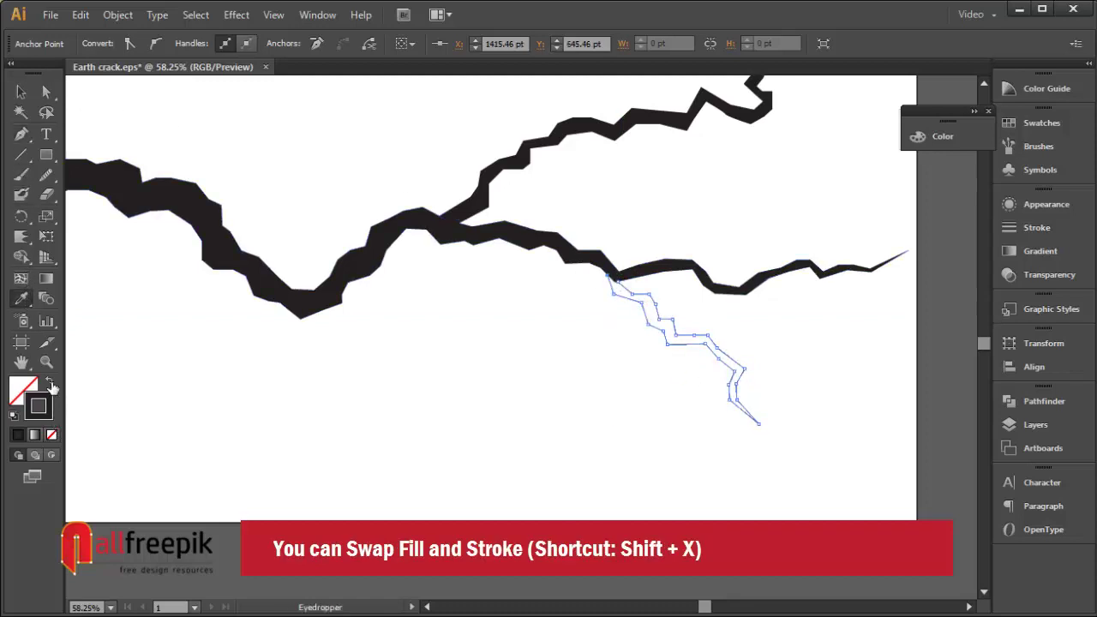
Fill the small crack solid black and deselect it
{"action": "left_click", "coordinate": [50, 385]}
{"action": "left_click", "coordinate": [22, 91]}
{"action": "left_click", "coordinate": [187, 86]}
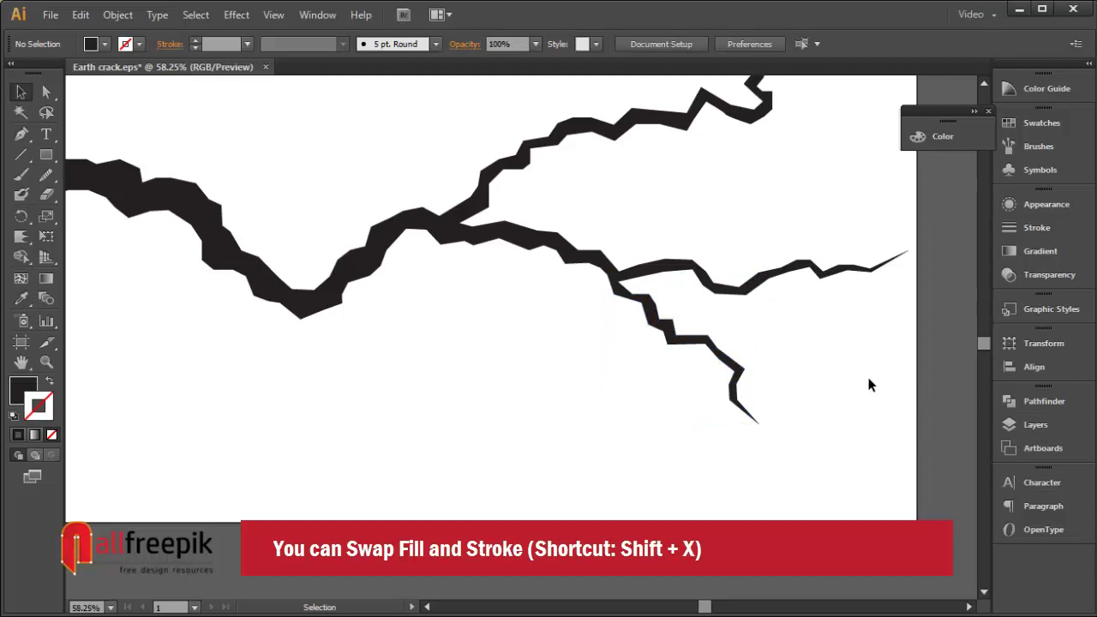
{"action": "left_click_drag", "start_coordinate": [729, 422], "coordinate": [805, 507]}
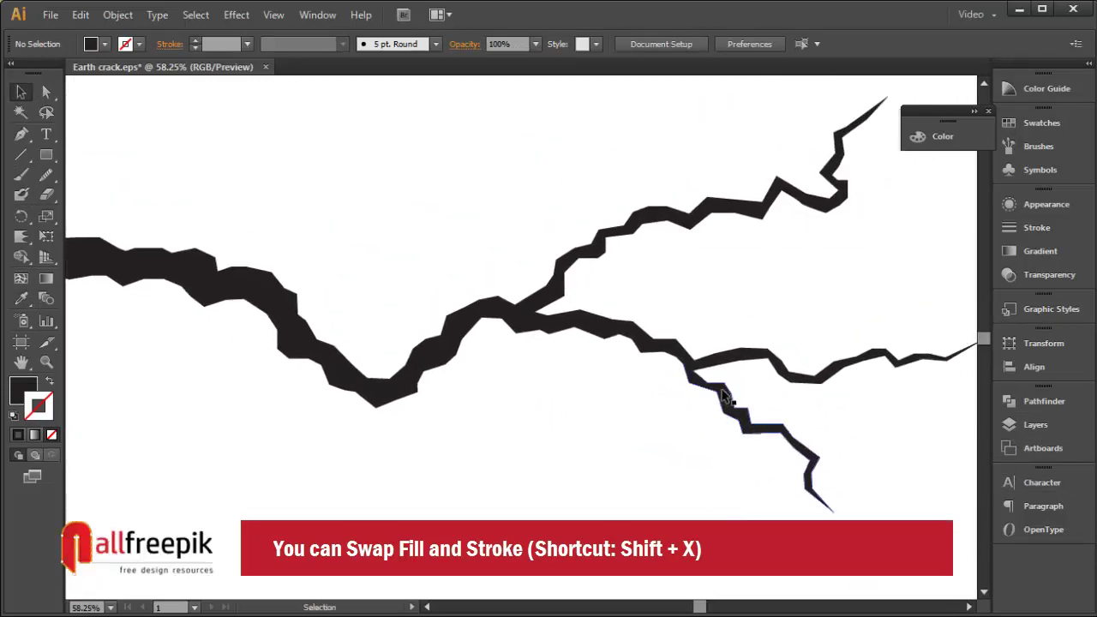
Nudge the upper crack's notch point and drag both branch tips outward into longer, sharper points
{"action": "key", "text": "ctrl+minus"}
{"action": "left_click_drag", "start_coordinate": [734, 396], "coordinate": [806, 304]}
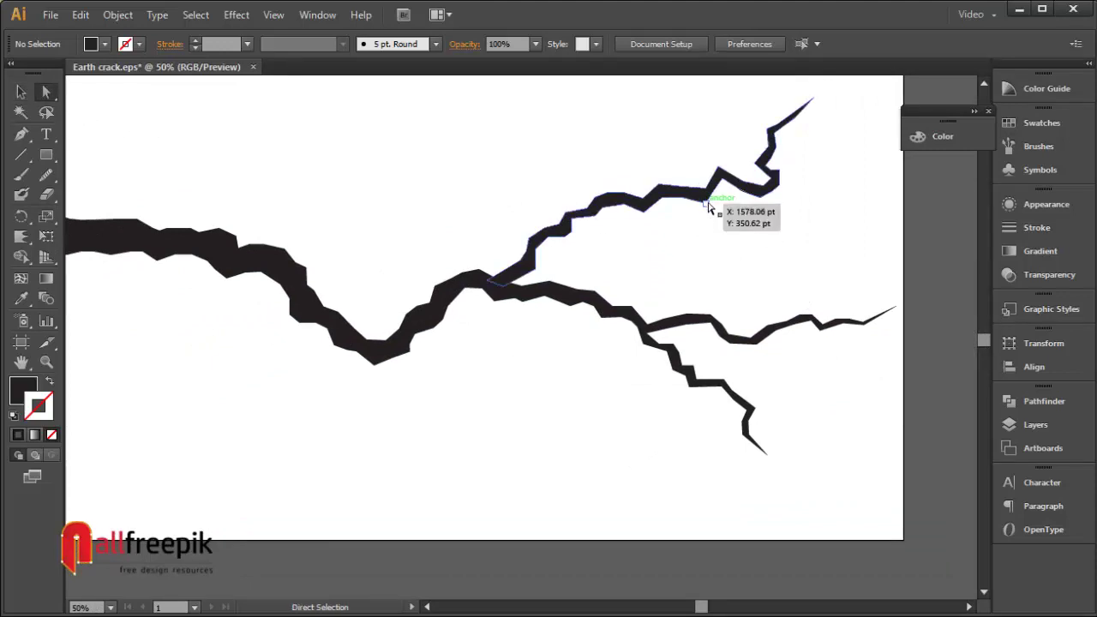
{"action": "left_click_drag", "start_coordinate": [714, 203], "coordinate": [716, 187]}
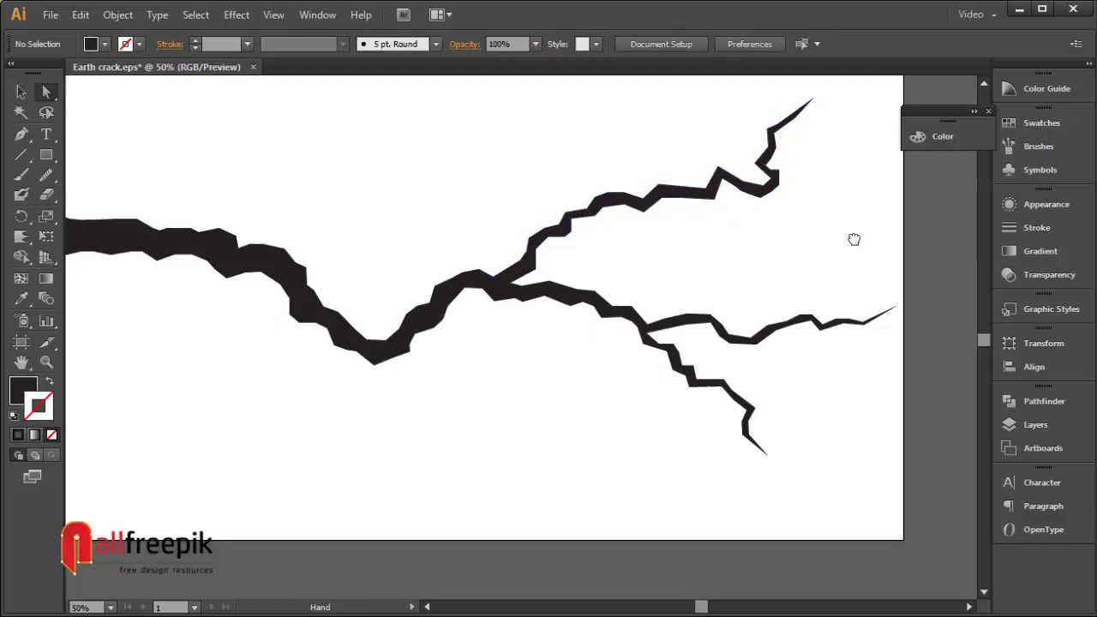
{"action": "mouse_move", "coordinate": [854, 240]}
{"action": "left_mouse_down"}
{"action": "mouse_move", "coordinate": [865, 285]}
{"action": "mouse_move", "coordinate": [853, 298]}
{"action": "left_mouse_up"}
{"action": "left_click_drag", "start_coordinate": [816, 170], "coordinate": [835, 164]}
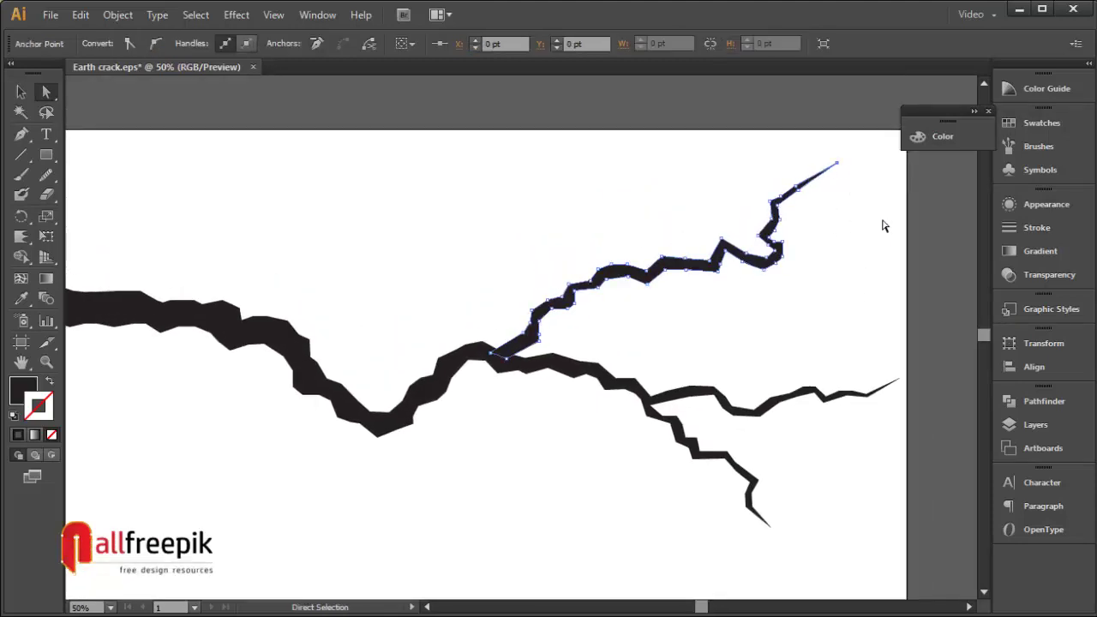
{"action": "left_click_drag", "start_coordinate": [914, 396], "coordinate": [894, 350]}
{"action": "left_click_drag", "start_coordinate": [748, 471], "coordinate": [769, 485]}
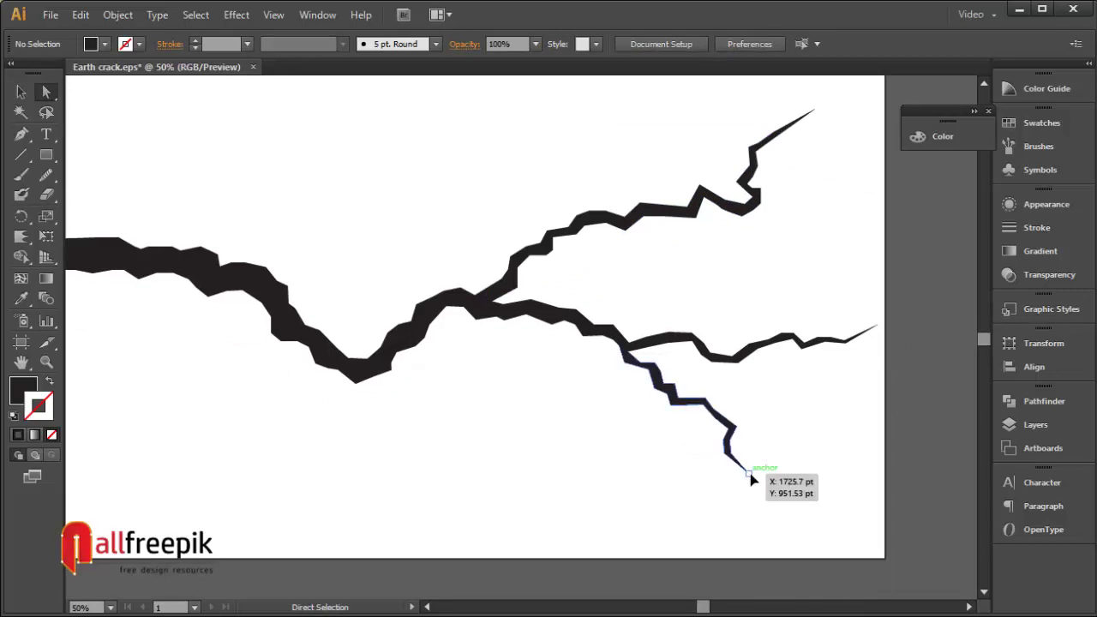
{"action": "left_click", "coordinate": [539, 383], "text": "ctrl+alt"}
{"action": "left_click_drag", "start_coordinate": [590, 405], "coordinate": [612, 417]}
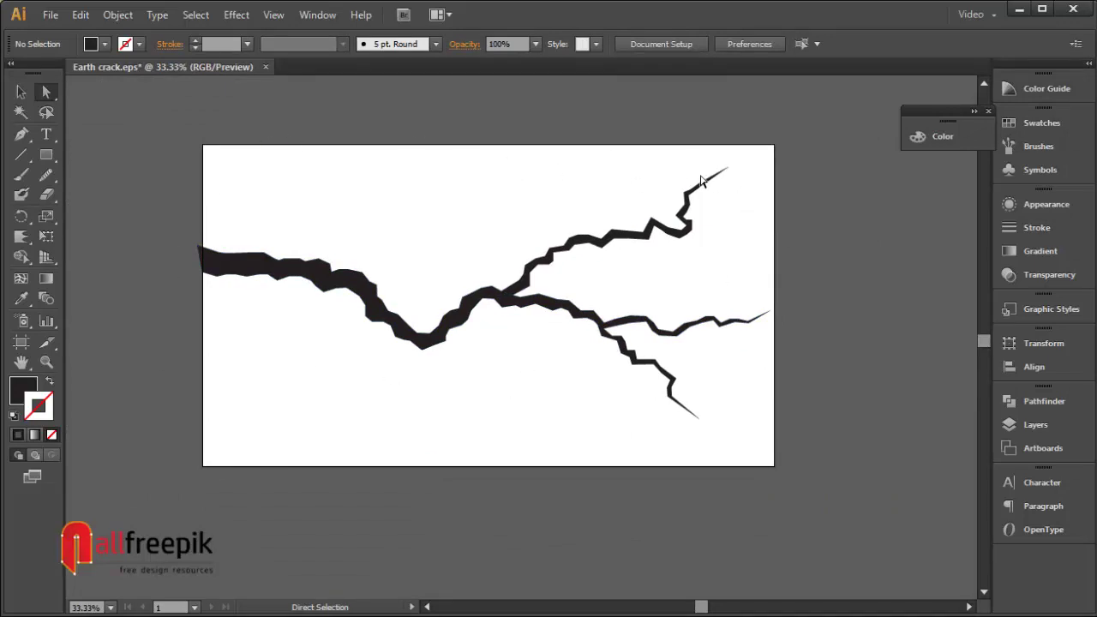
Shift the upper crack's peak, notch and top-edge anchors slightly right near the junction
{"action": "left_click_drag", "start_coordinate": [544, 164], "coordinate": [766, 277]}
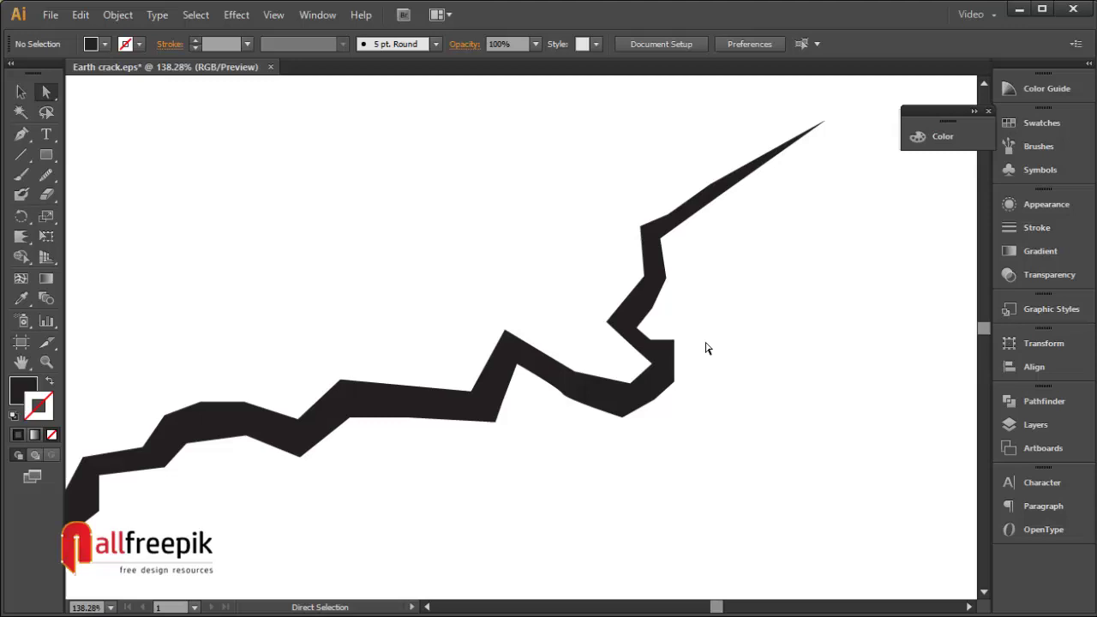
{"action": "left_click_drag", "start_coordinate": [675, 344], "coordinate": [679, 364]}
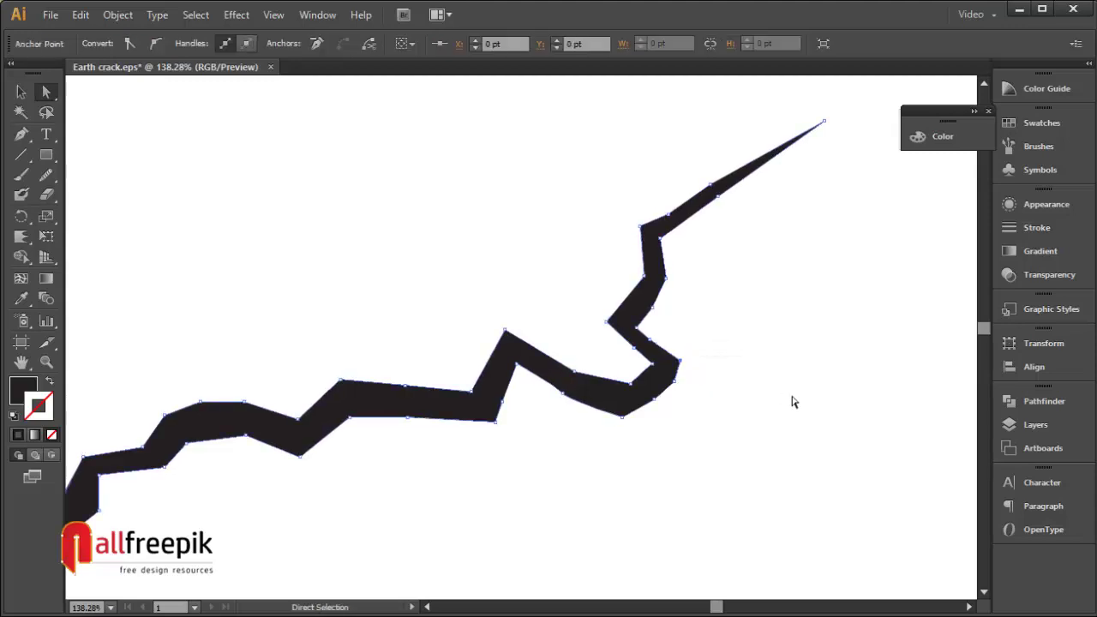
{"action": "left_click", "coordinate": [789, 400]}
{"action": "mouse_move", "coordinate": [505, 333]}
{"action": "left_mouse_down"}
{"action": "mouse_move", "coordinate": [519, 332]}
{"action": "mouse_move", "coordinate": [525, 365]}
{"action": "left_mouse_up"}
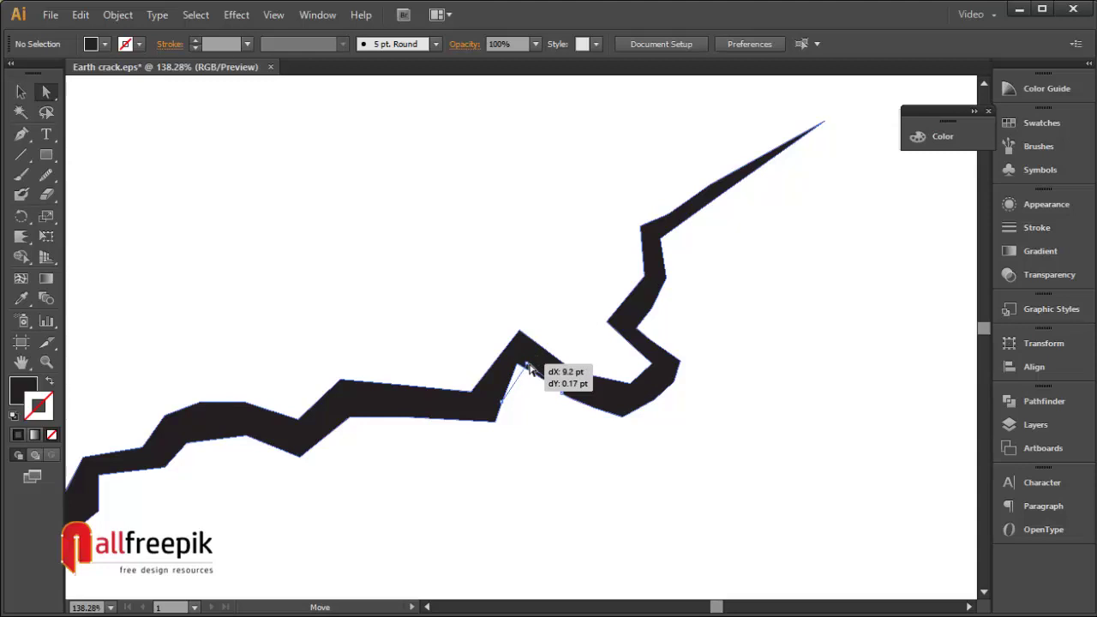
{"action": "mouse_move", "coordinate": [503, 406]}
{"action": "left_mouse_down"}
{"action": "mouse_move", "coordinate": [518, 405]}
{"action": "mouse_move", "coordinate": [507, 394]}
{"action": "mouse_move", "coordinate": [507, 417]}
{"action": "left_mouse_up"}
{"action": "left_click", "coordinate": [546, 431]}
{"action": "left_click_drag", "start_coordinate": [465, 495], "coordinate": [617, 479]}
{"action": "left_click_drag", "start_coordinate": [502, 403], "coordinate": [518, 398]}
{"action": "left_click_drag", "start_coordinate": [557, 367], "coordinate": [568, 363]}
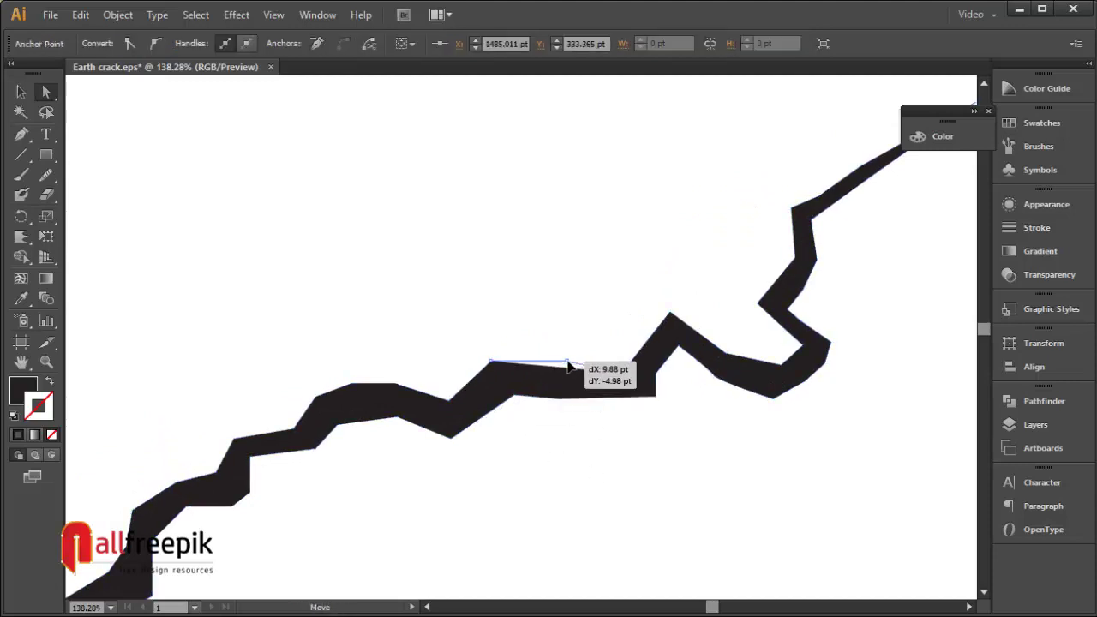
{"action": "left_click", "coordinate": [605, 311]}
{"action": "left_click_drag", "start_coordinate": [492, 366], "coordinate": [505, 367]}
{"action": "left_click", "coordinate": [521, 350]}
Adjust remaining edge and corner anchors along the upper branch to narrow its join with the main crack
{"action": "left_click_drag", "start_coordinate": [448, 403], "coordinate": [559, 299]}
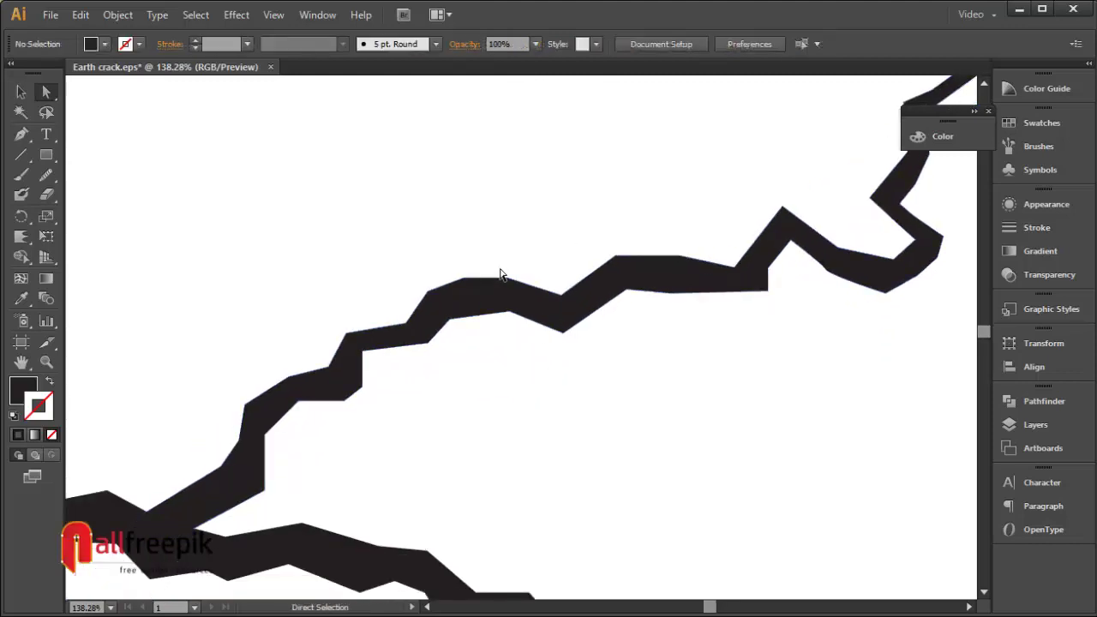
{"action": "left_click_drag", "start_coordinate": [464, 283], "coordinate": [467, 295]}
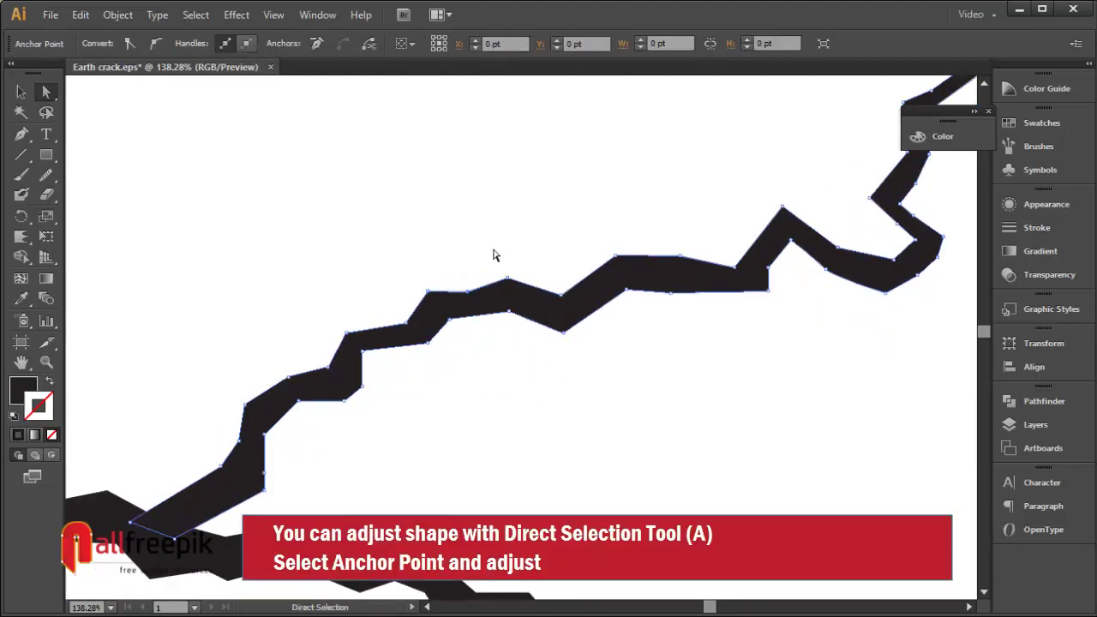
{"action": "left_click", "coordinate": [492, 255]}
{"action": "left_click_drag", "start_coordinate": [565, 340], "coordinate": [647, 319]}
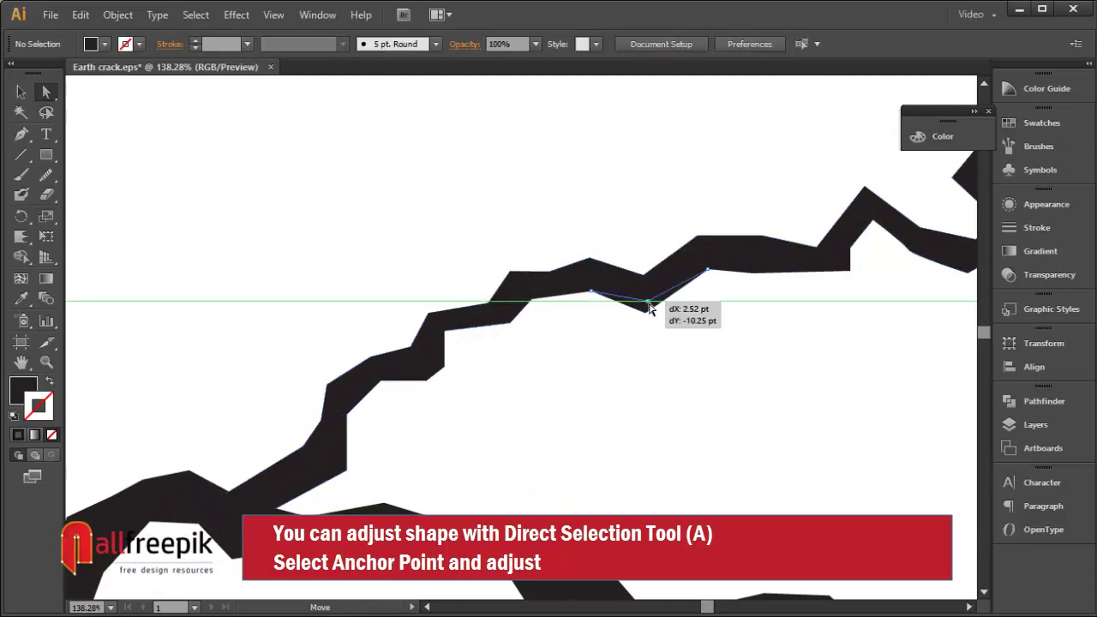
{"action": "left_click_drag", "start_coordinate": [754, 278], "coordinate": [756, 267]}
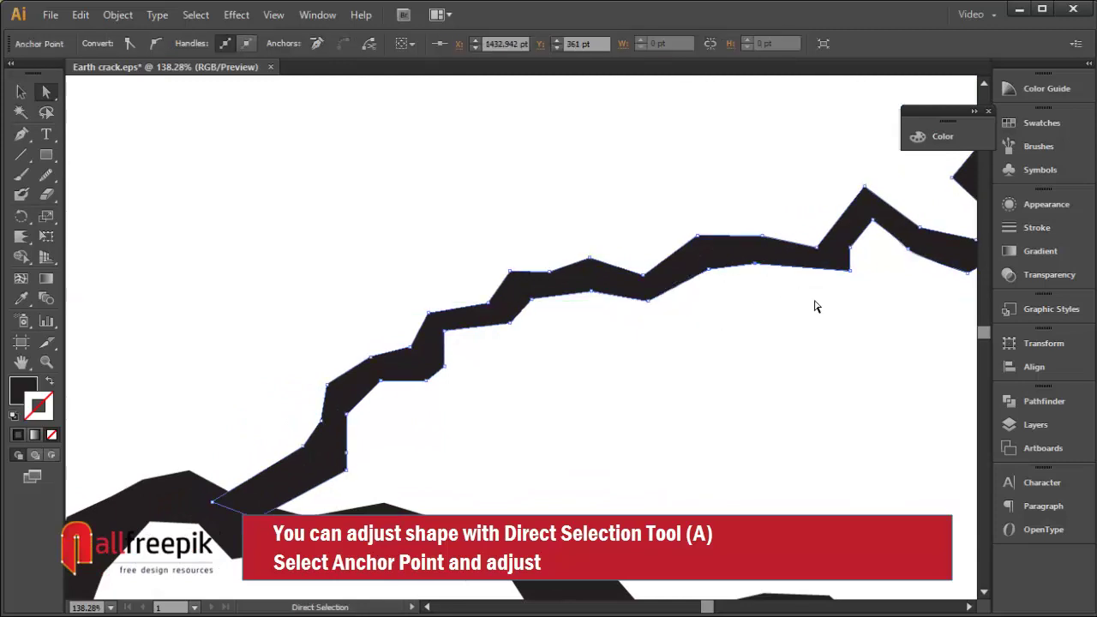
{"action": "left_click", "coordinate": [819, 341]}
{"action": "left_click_drag", "start_coordinate": [447, 336], "coordinate": [459, 341]}
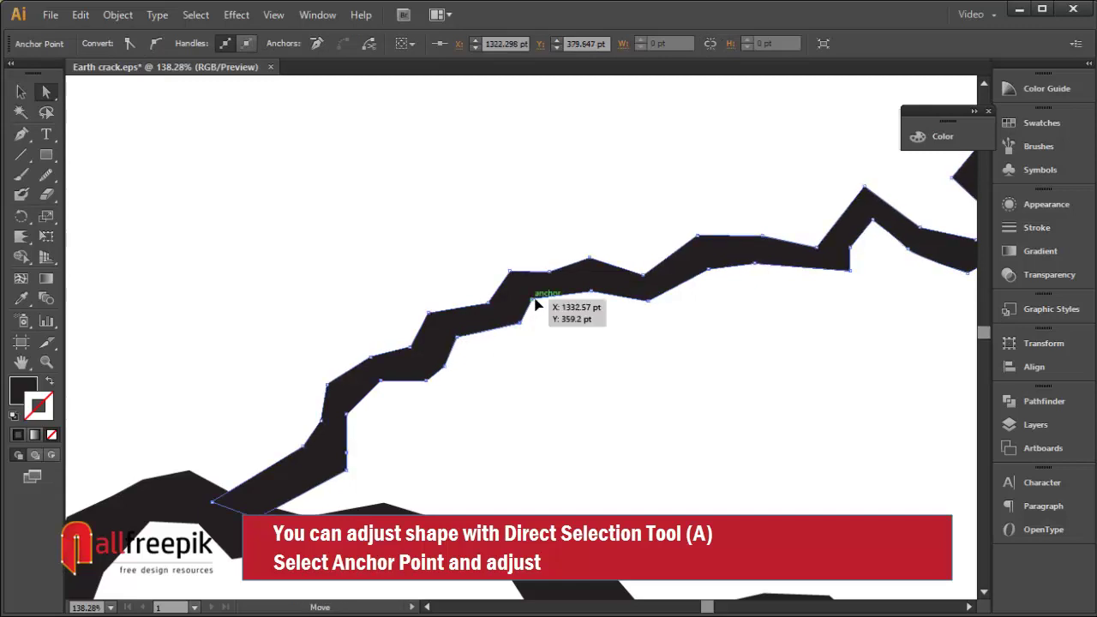
{"action": "mouse_move", "coordinate": [533, 302]}
{"action": "left_mouse_down"}
{"action": "mouse_move", "coordinate": [553, 326]}
{"action": "mouse_move", "coordinate": [554, 296]}
{"action": "left_mouse_up"}
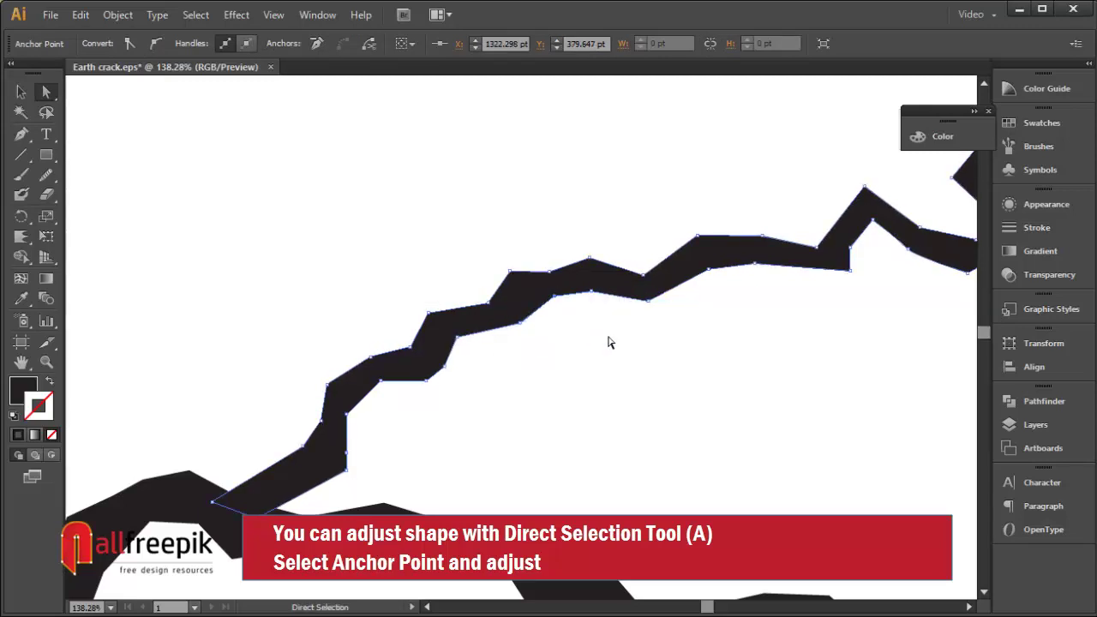
{"action": "left_click", "coordinate": [612, 342]}
{"action": "left_click_drag", "start_coordinate": [519, 446], "coordinate": [568, 427]}
{"action": "mouse_move", "coordinate": [412, 412]}
{"action": "left_mouse_down"}
{"action": "mouse_move", "coordinate": [403, 394]}
{"action": "mouse_move", "coordinate": [440, 372]}
{"action": "left_mouse_up"}
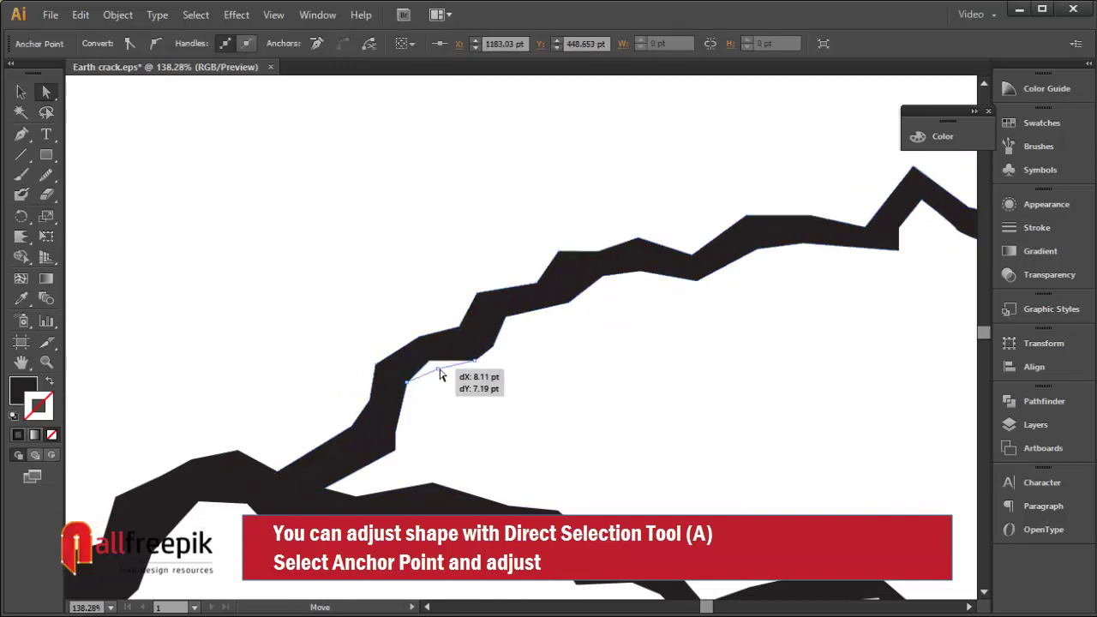
{"action": "left_click", "coordinate": [507, 386]}
{"action": "left_click_drag", "start_coordinate": [492, 454], "coordinate": [588, 417]}
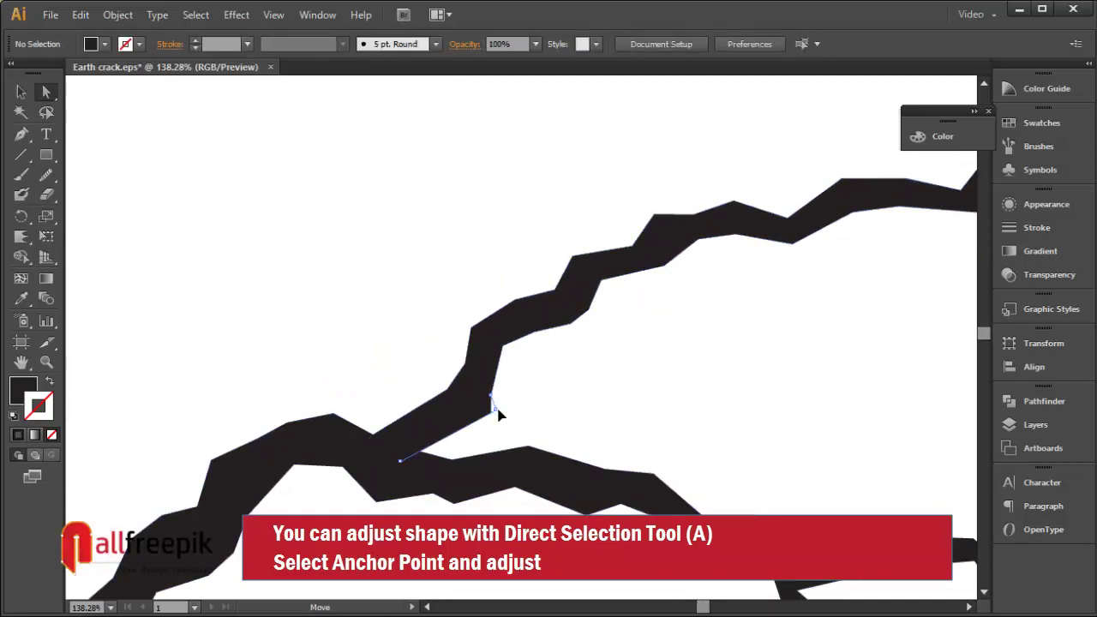
{"action": "mouse_move", "coordinate": [492, 411]}
{"action": "left_mouse_down"}
{"action": "mouse_move", "coordinate": [502, 417]}
{"action": "mouse_move", "coordinate": [490, 429]}
{"action": "mouse_move", "coordinate": [474, 426]}
{"action": "left_mouse_up"}
{"action": "left_click", "coordinate": [623, 417]}
{"action": "left_click", "coordinate": [582, 395]}
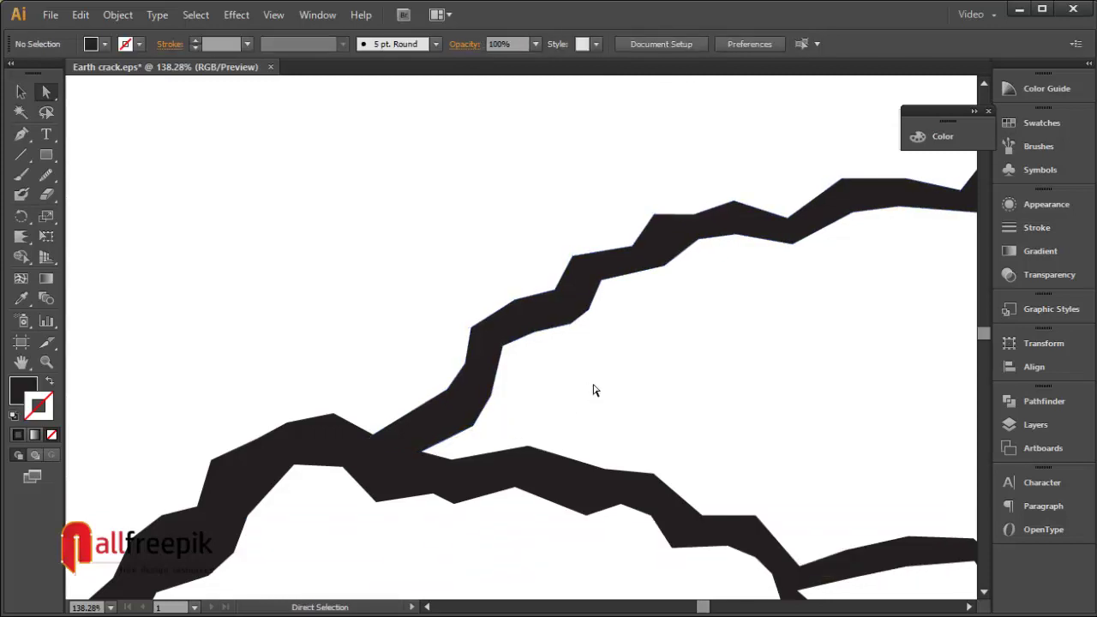
Draw a rectangle covering the whole artboard
{"action": "key", "text": "ctrl+minus"}
{"action": "key", "text": "ctrl+minus"}
{"action": "key", "text": "ctrl+minus"}
{"action": "key", "text": "ctrl+minus"}
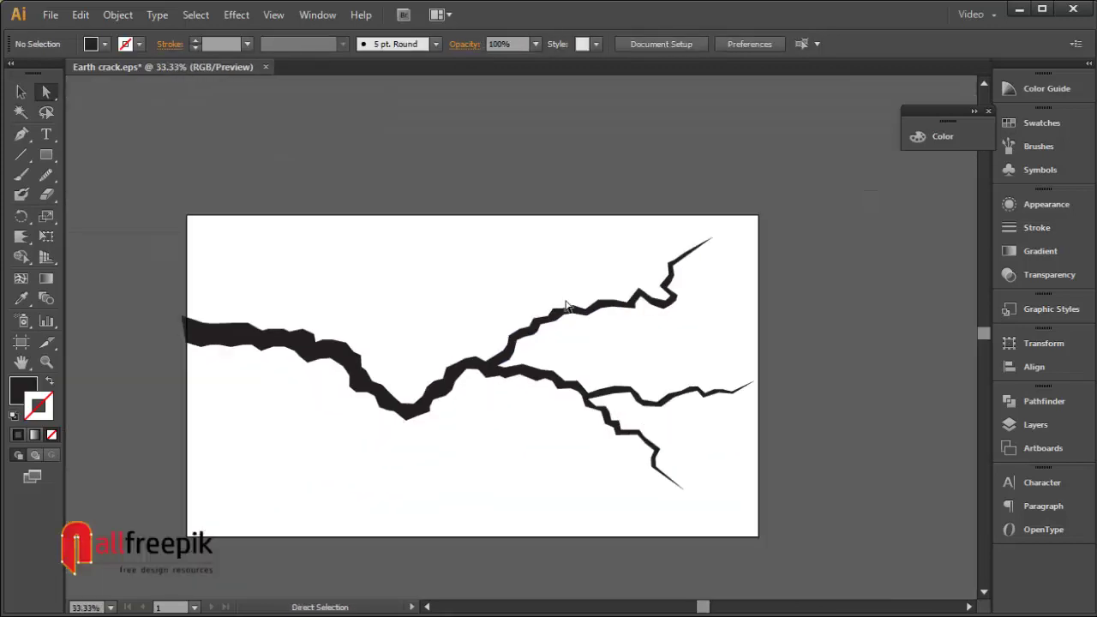
{"action": "left_click_drag", "start_coordinate": [445, 400], "coordinate": [455, 377]}
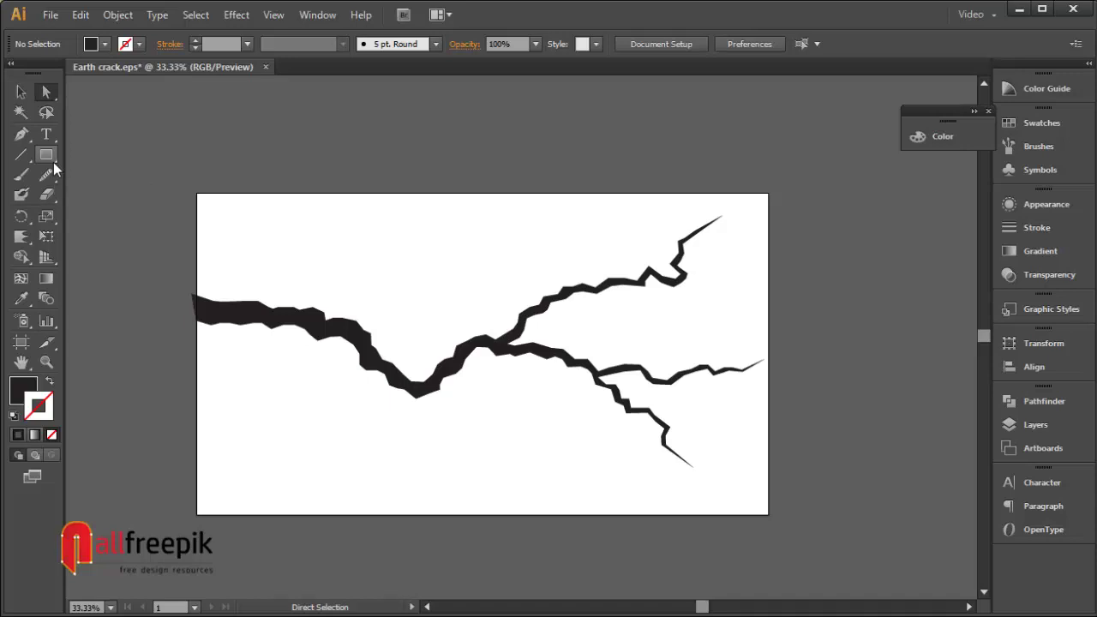
{"action": "left_click", "coordinate": [28, 93]}
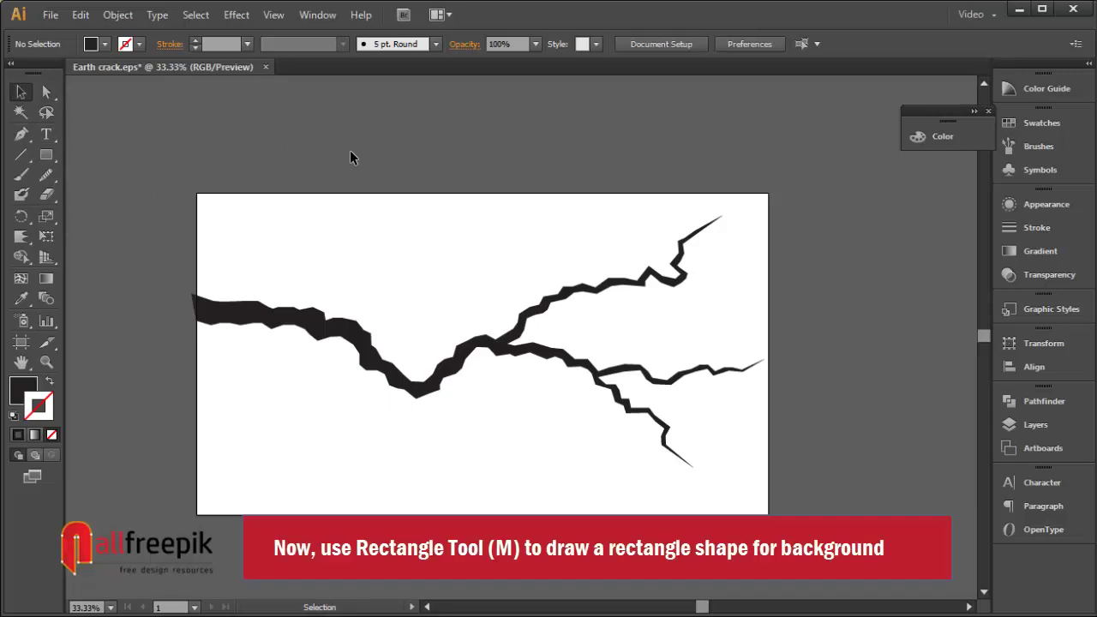
{"action": "left_click", "coordinate": [48, 155]}
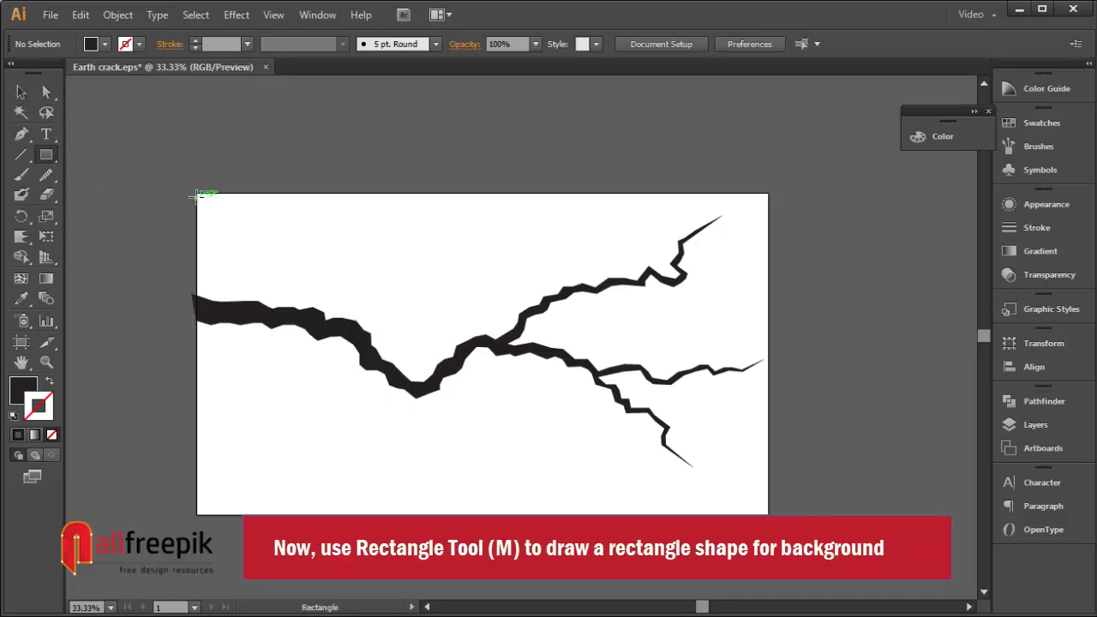
{"action": "left_click_drag", "start_coordinate": [197, 194], "coordinate": [768, 514]}
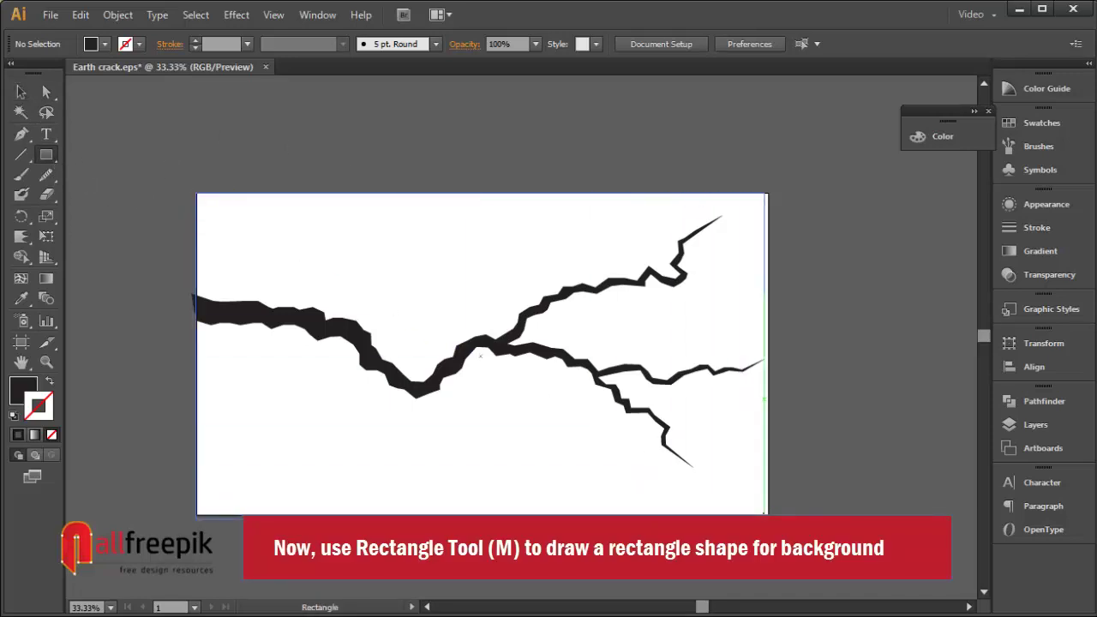
Fill the rectangle light gray and send it behind the crack shapes
{"action": "left_click", "coordinate": [21, 91]}
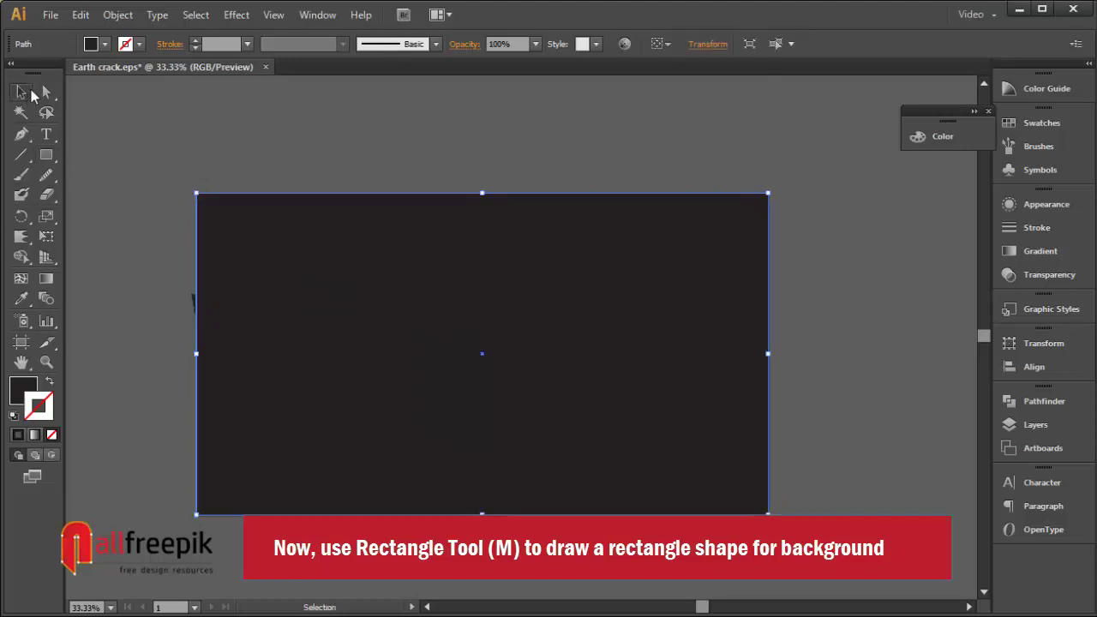
{"action": "left_click", "coordinate": [103, 44]}
{"action": "left_click", "coordinate": [129, 110]}
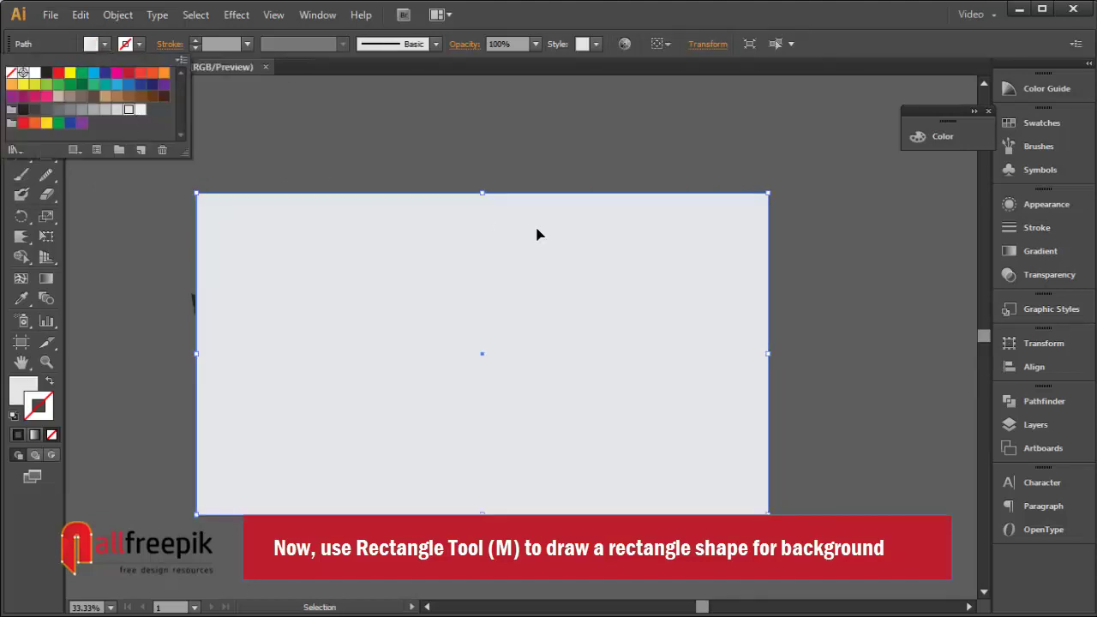
{"action": "right_click", "coordinate": [614, 212]}
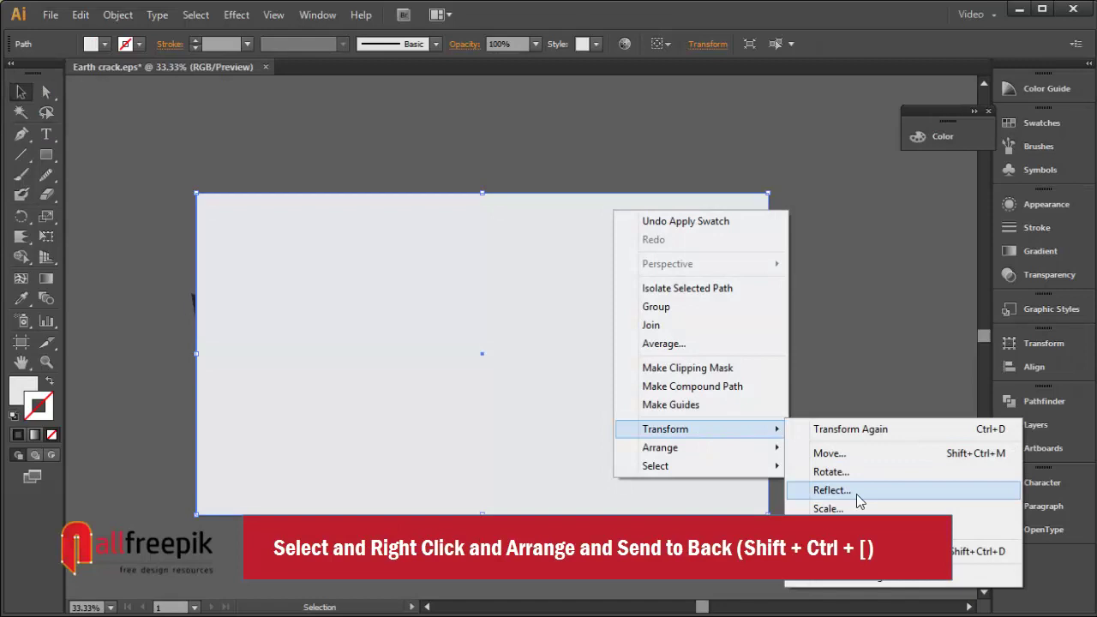
{"action": "mouse_move", "coordinate": [660, 447]}
{"action": "left_click", "coordinate": [842, 503]}
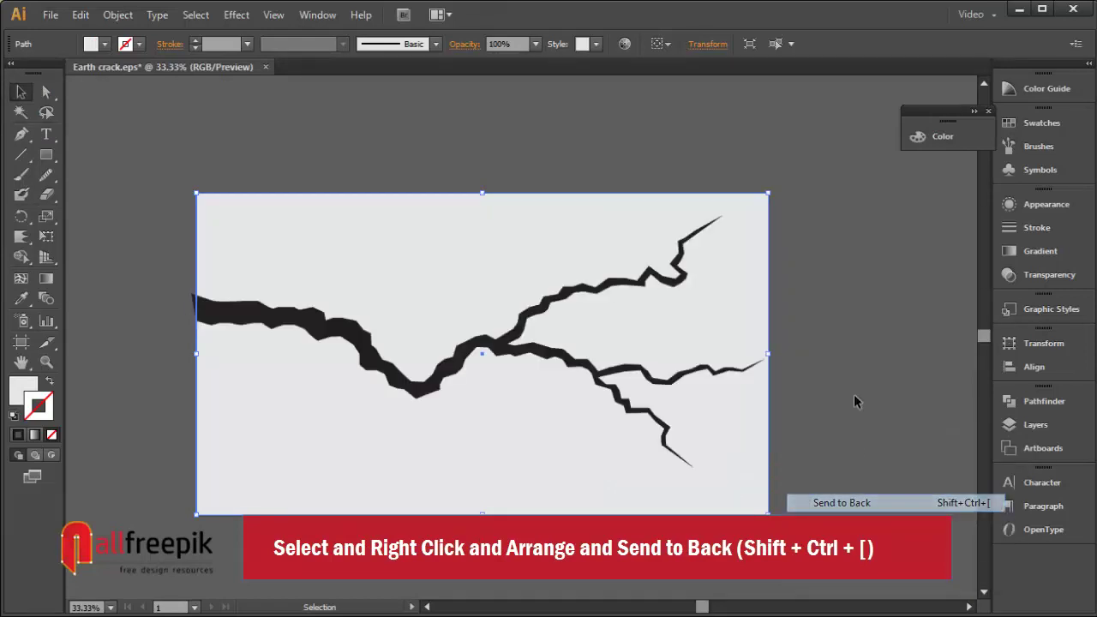
{"action": "left_click", "coordinate": [838, 300]}
Give the background rectangle a linear gradient fill with no stroke
{"action": "left_click", "coordinate": [739, 309]}
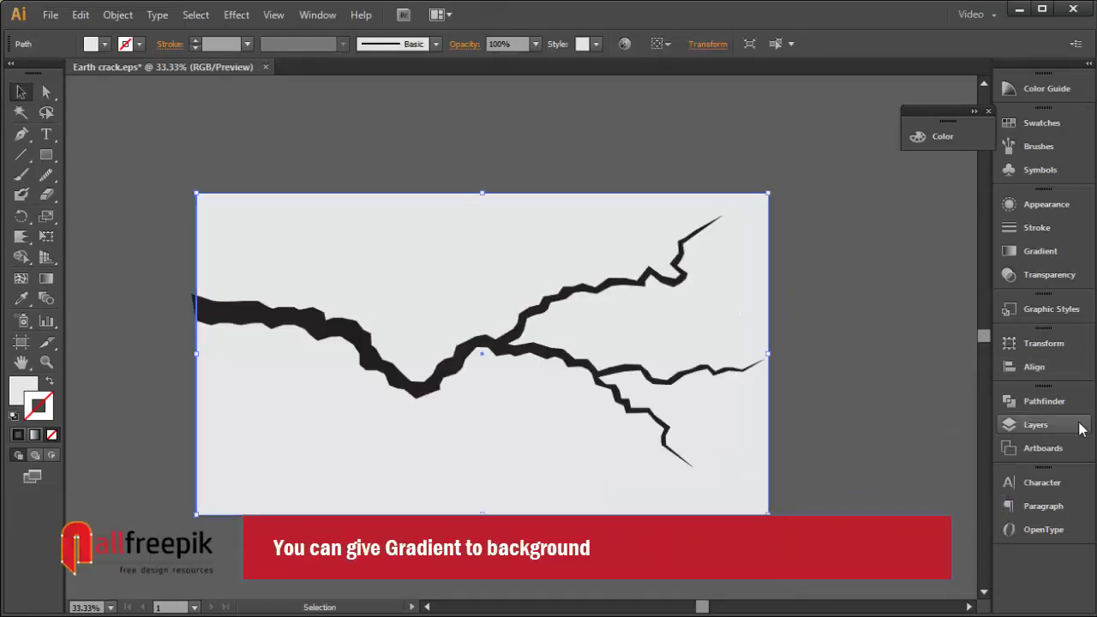
{"action": "left_click", "coordinate": [1047, 275]}
{"action": "left_click", "coordinate": [1045, 249]}
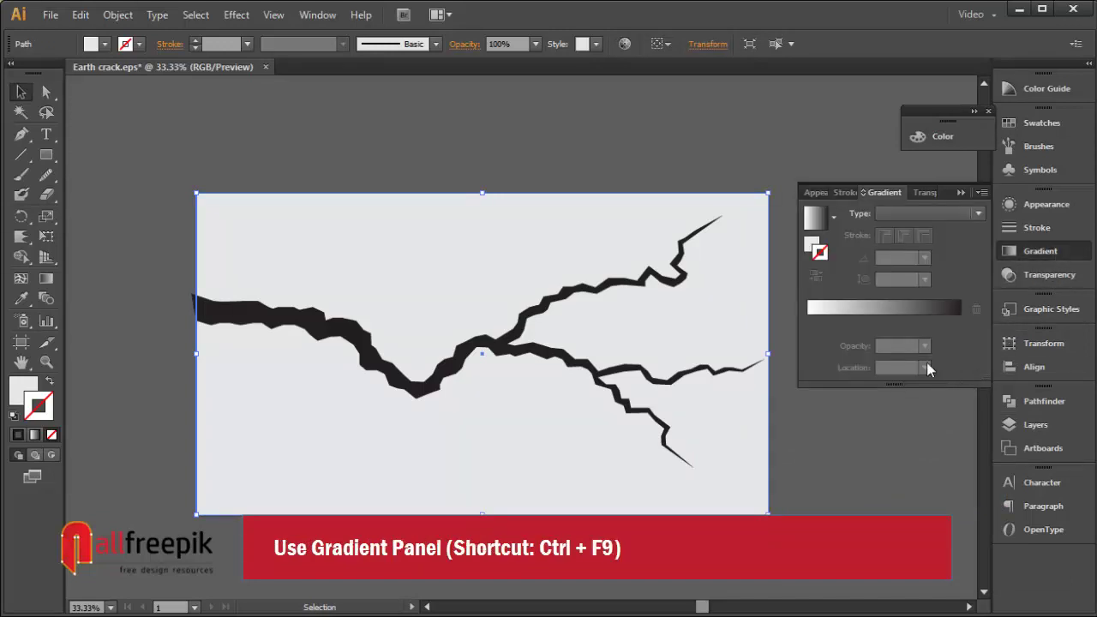
{"action": "left_click", "coordinate": [903, 311]}
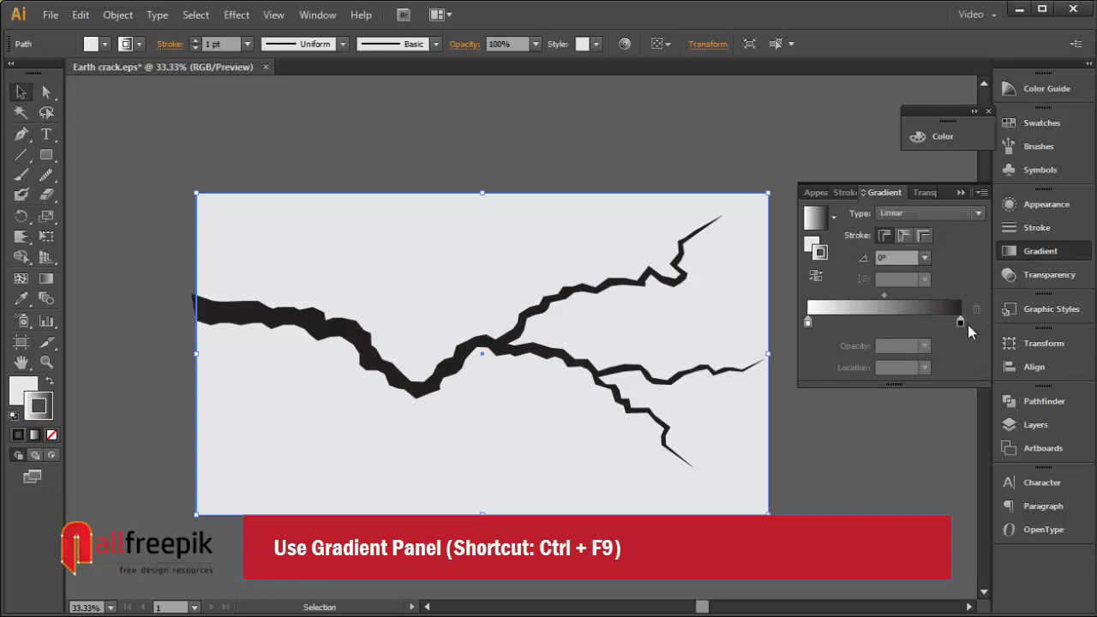
{"action": "left_click", "coordinate": [50, 383]}
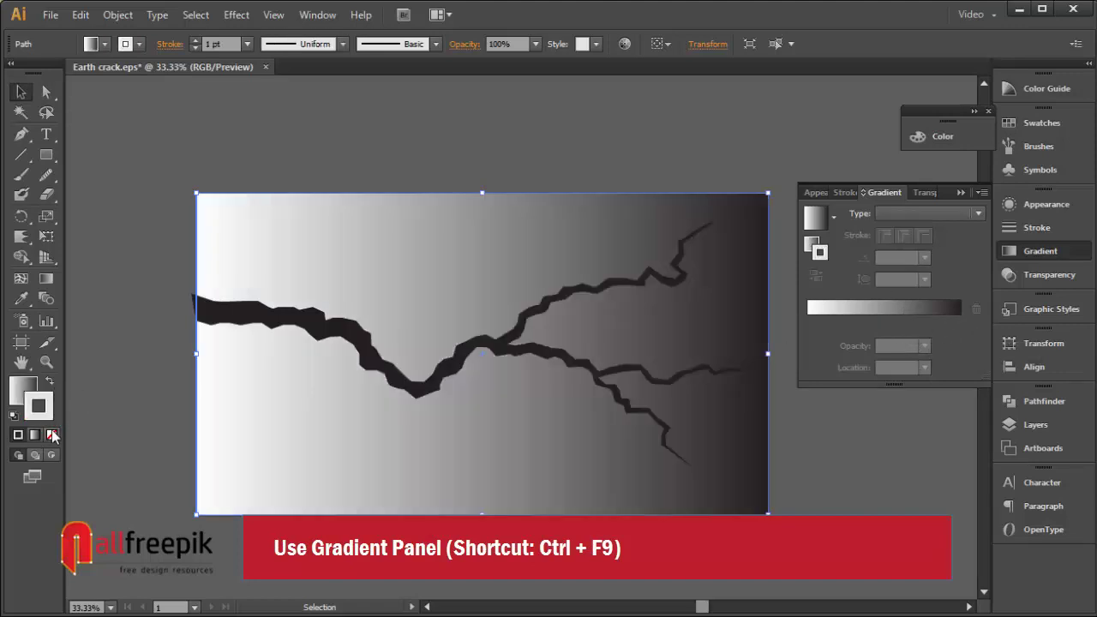
{"action": "left_click", "coordinate": [52, 438]}
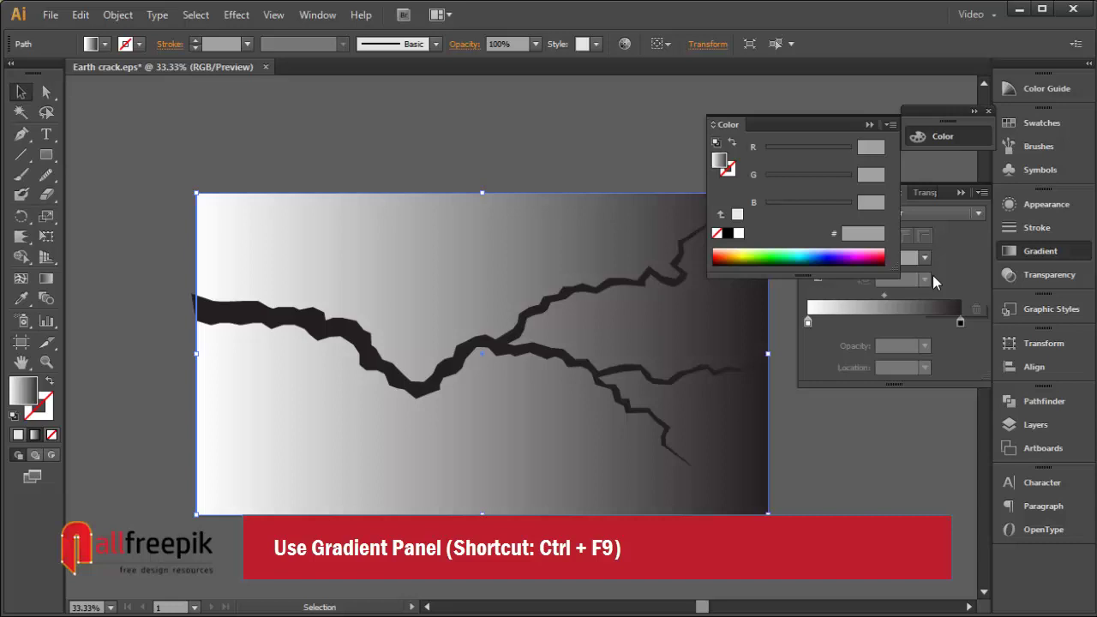
Recolor the gradient stops to grays of K 33.73% and K 57.65%
{"action": "double_click", "coordinate": [960, 322]}
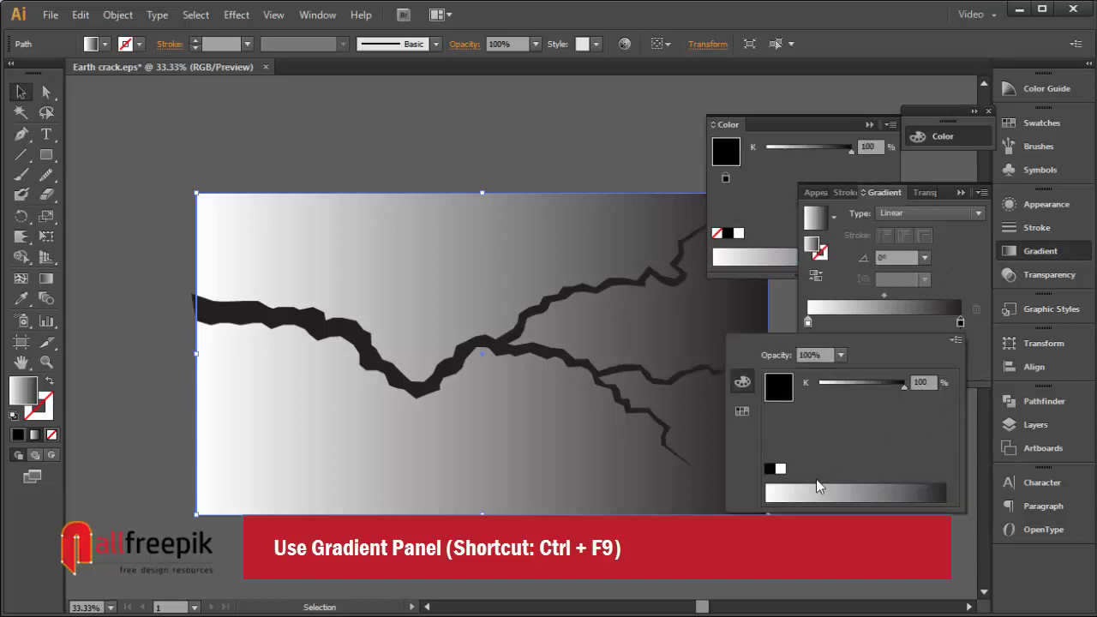
{"action": "left_click", "coordinate": [827, 486]}
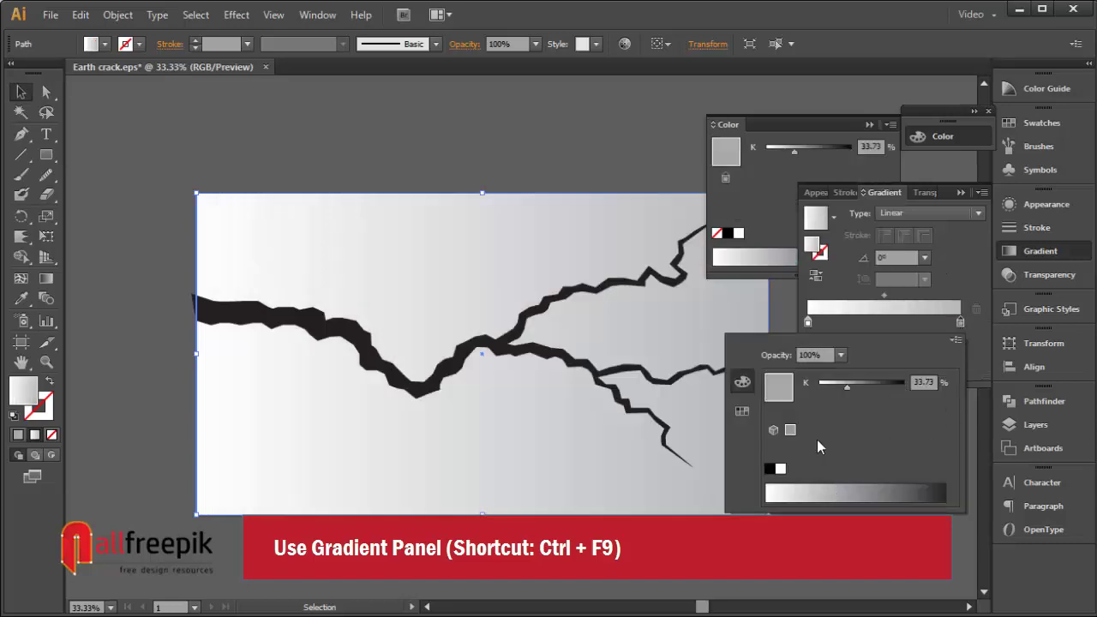
{"action": "double_click", "coordinate": [807, 323]}
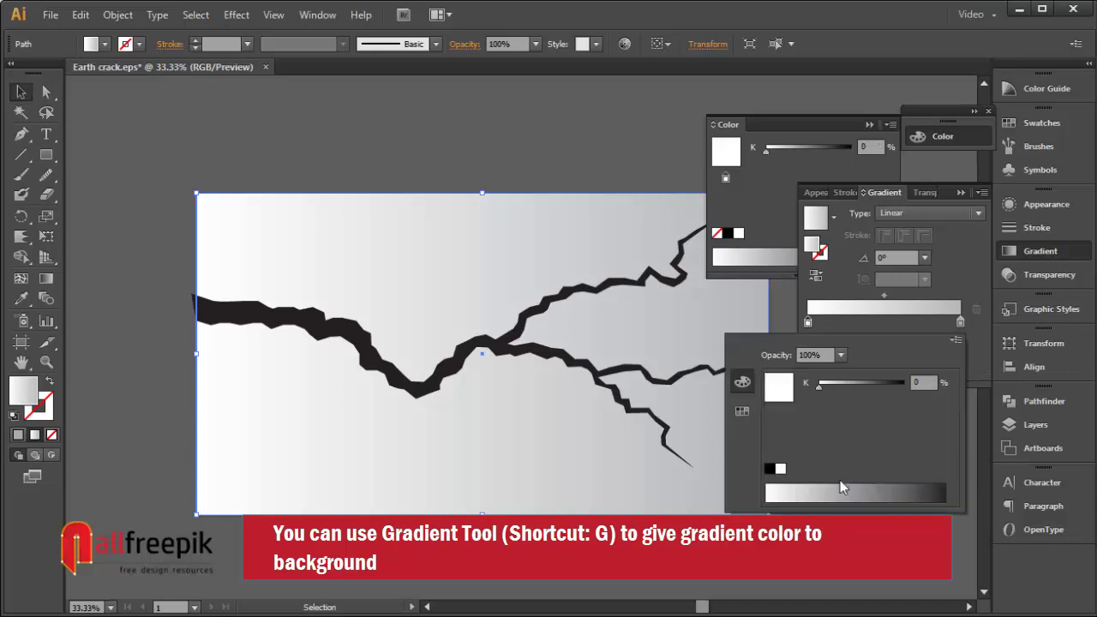
{"action": "left_click", "coordinate": [869, 487]}
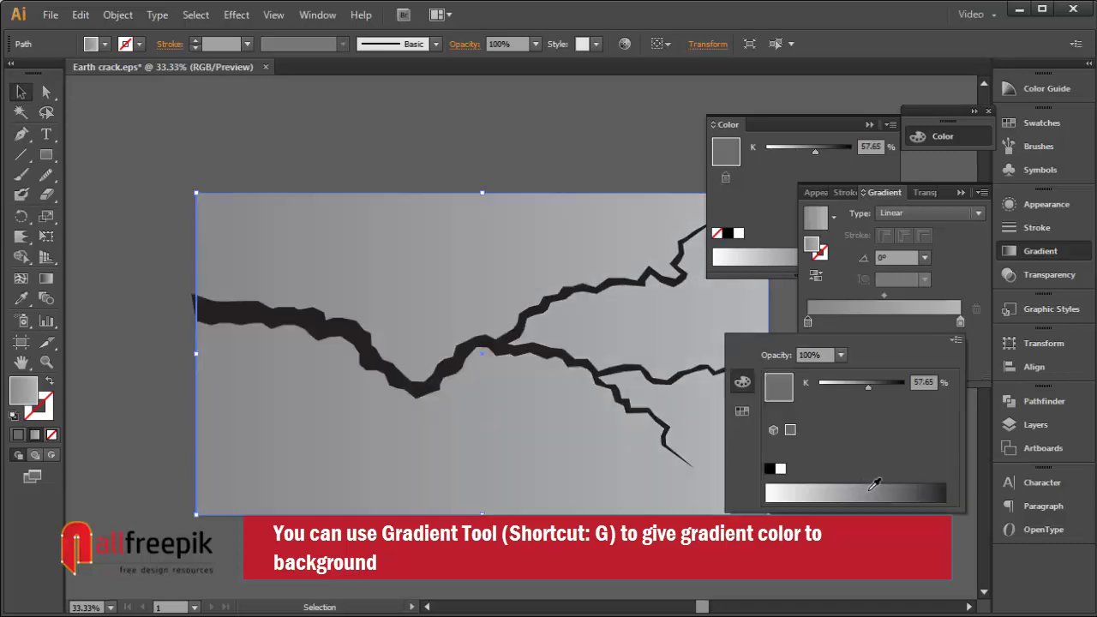
{"action": "left_click", "coordinate": [951, 286]}
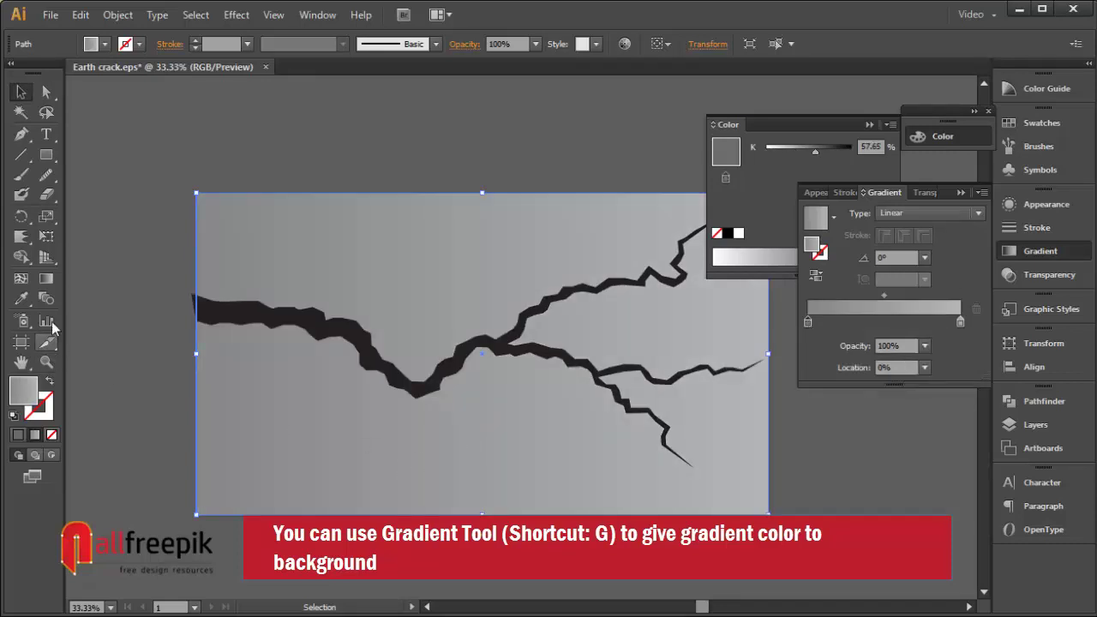
Angle the background gradient diagonally at -135° across the rectangle
{"action": "left_click", "coordinate": [46, 279]}
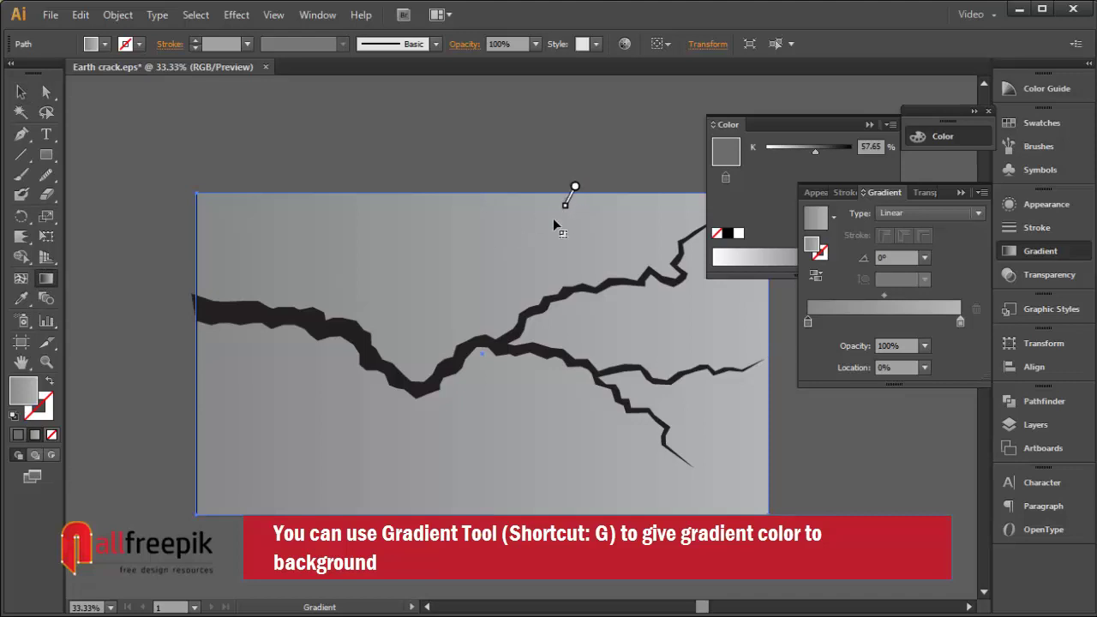
{"action": "left_click_drag", "start_coordinate": [575, 186], "coordinate": [284, 478]}
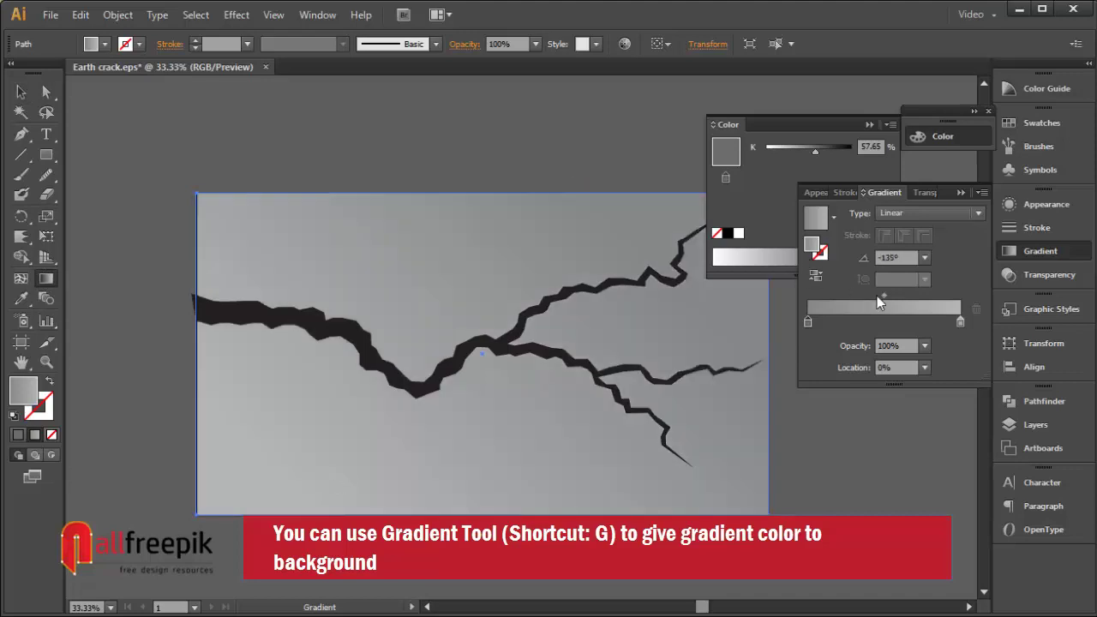
{"action": "left_click", "coordinate": [20, 91]}
{"action": "left_click", "coordinate": [443, 129]}
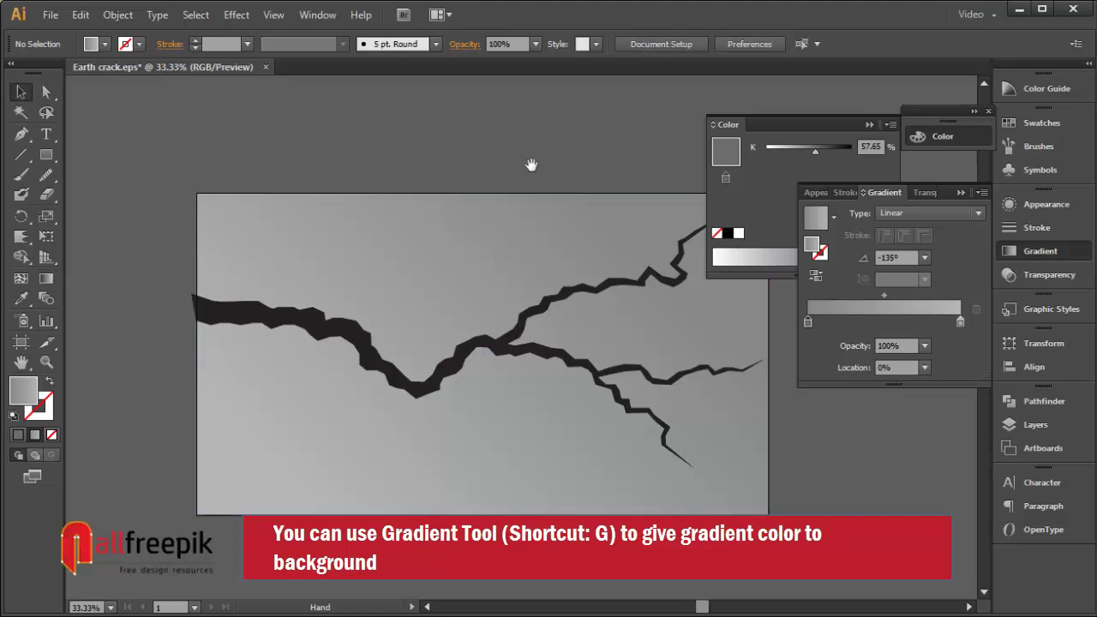
{"action": "left_click_drag", "start_coordinate": [532, 164], "coordinate": [487, 164]}
Move the right gradient stop to 78.49% location
{"action": "left_click", "coordinate": [474, 225]}
{"action": "left_click", "coordinate": [960, 322]}
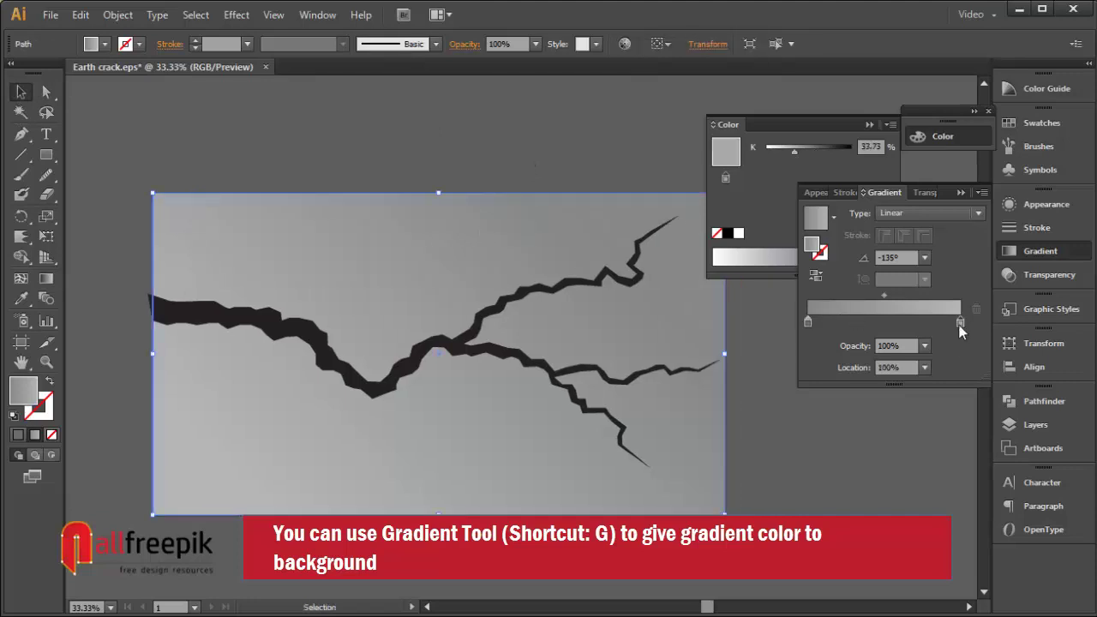
{"action": "left_click_drag", "start_coordinate": [960, 323], "coordinate": [928, 323]}
{"action": "left_click", "coordinate": [434, 174]}
Set the background rectangle's opacity to 50%
{"action": "left_click_drag", "start_coordinate": [647, 422], "coordinate": [595, 380]}
{"action": "left_click", "coordinate": [619, 309]}
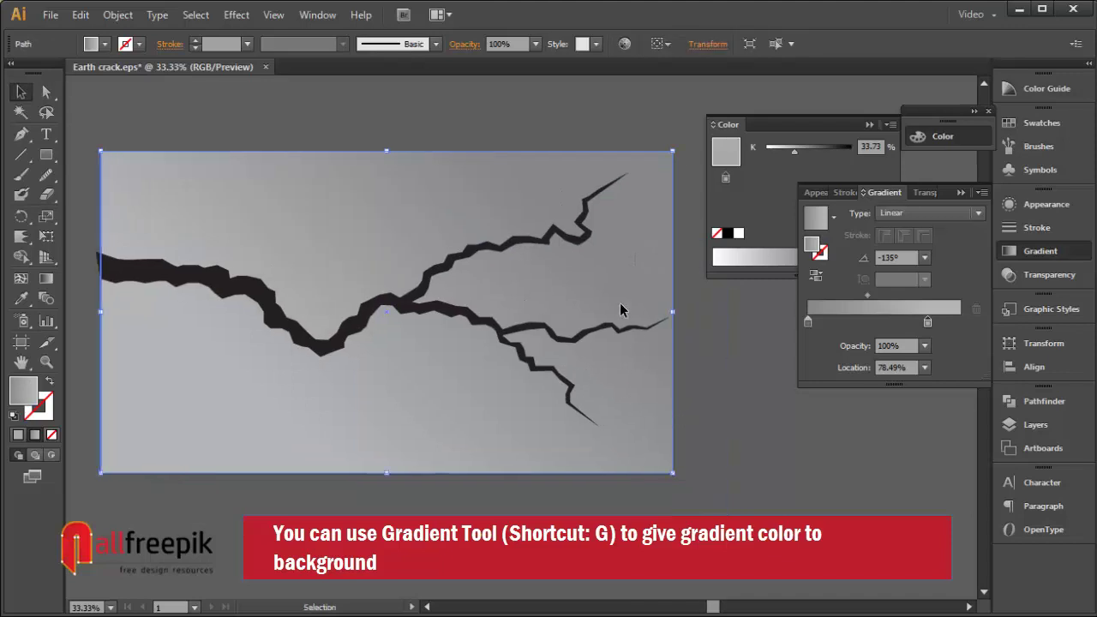
{"action": "left_click", "coordinate": [535, 44]}
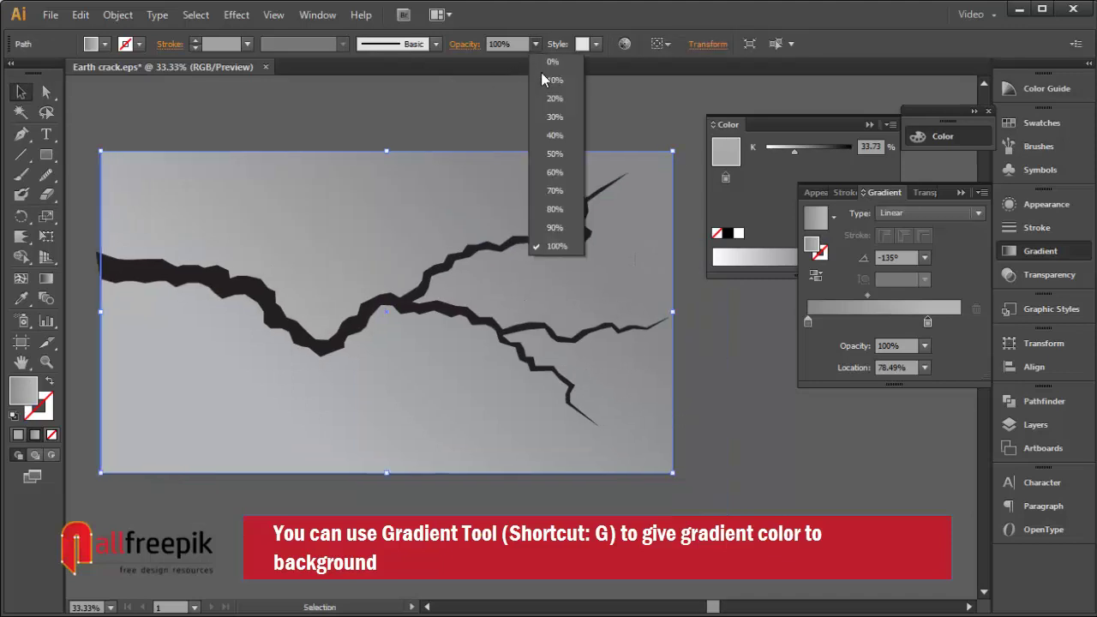
{"action": "left_click", "coordinate": [558, 151]}
{"action": "left_click", "coordinate": [517, 125]}
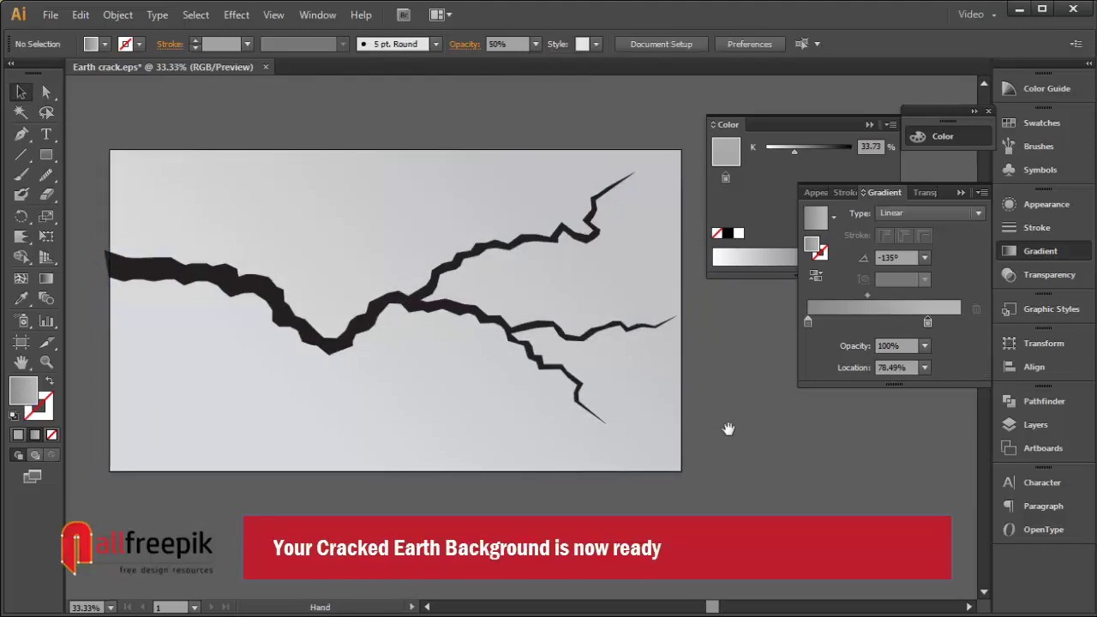